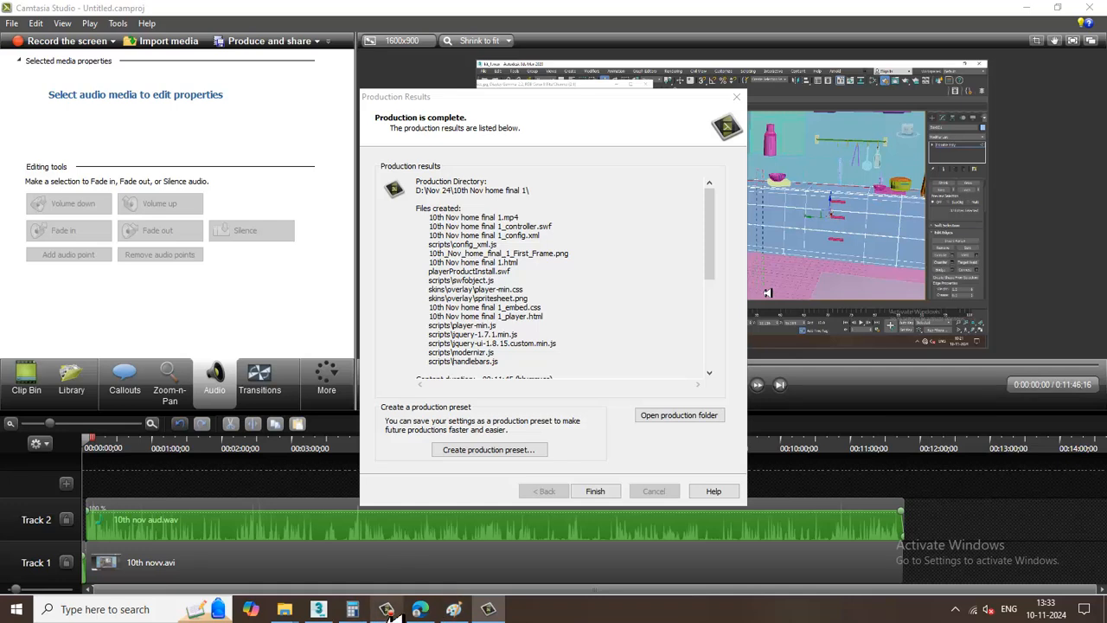
Switch to 3ds Max, minimize the recorder, and move and shrink the kitt.jpg reference window to uncover the kitchen scene
{"action": "left_click", "coordinate": [387, 608]}
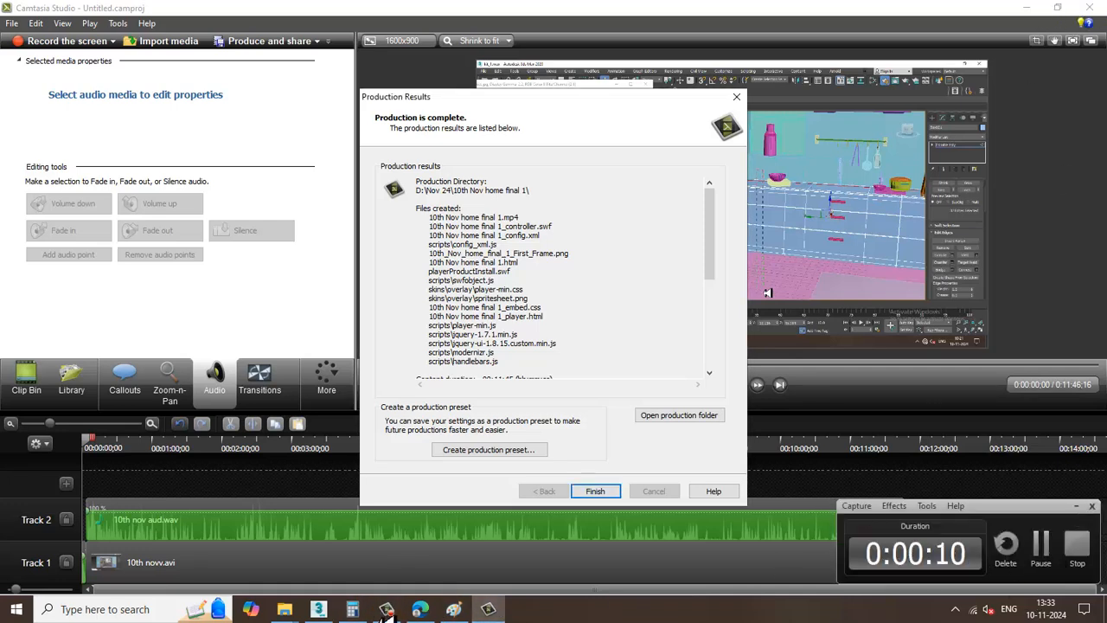
{"action": "left_click", "coordinate": [318, 609]}
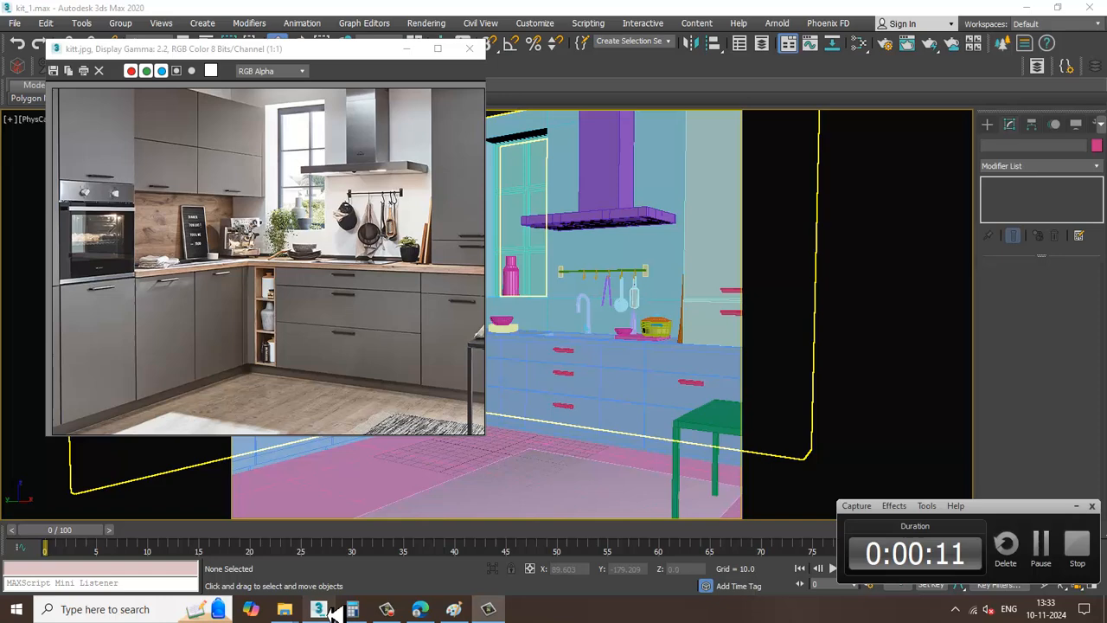
{"action": "left_click", "coordinate": [1078, 506]}
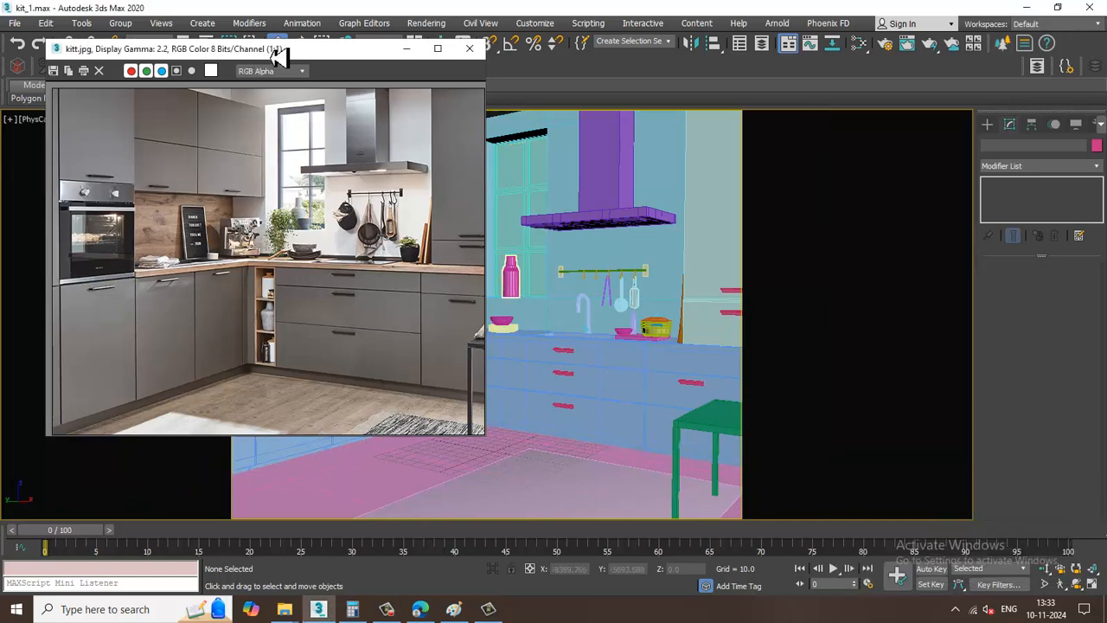
{"action": "left_click_drag", "start_coordinate": [279, 49], "coordinate": [240, 34]}
{"action": "left_click_drag", "start_coordinate": [457, 435], "coordinate": [339, 387]}
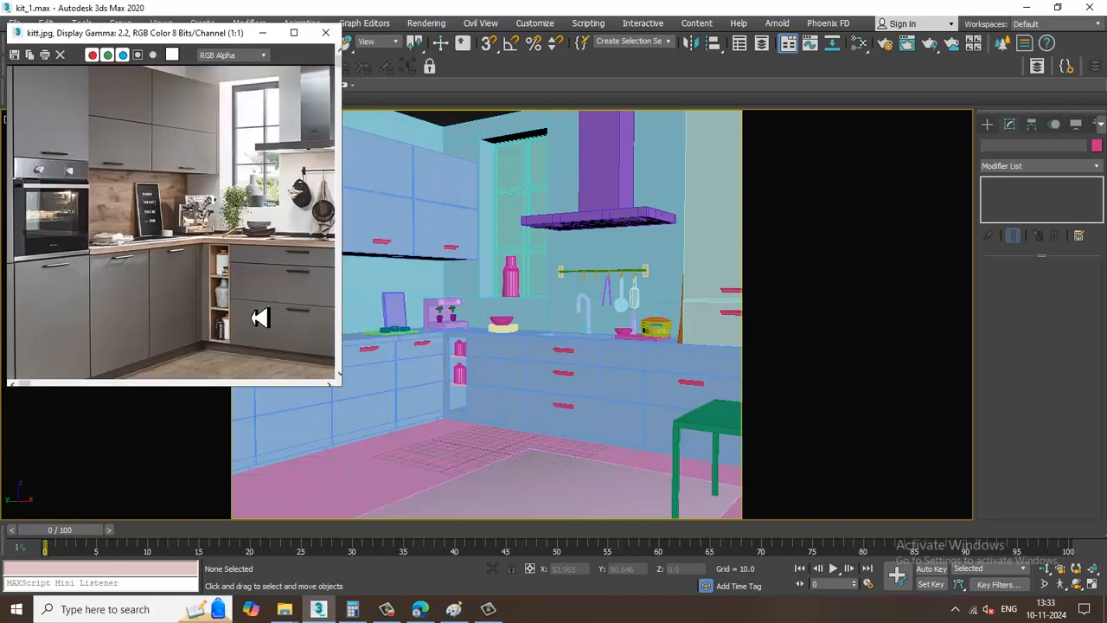
Change the viewport from the camera to a Perspective view showing the whole kitchen
{"action": "left_click", "coordinate": [506, 207]}
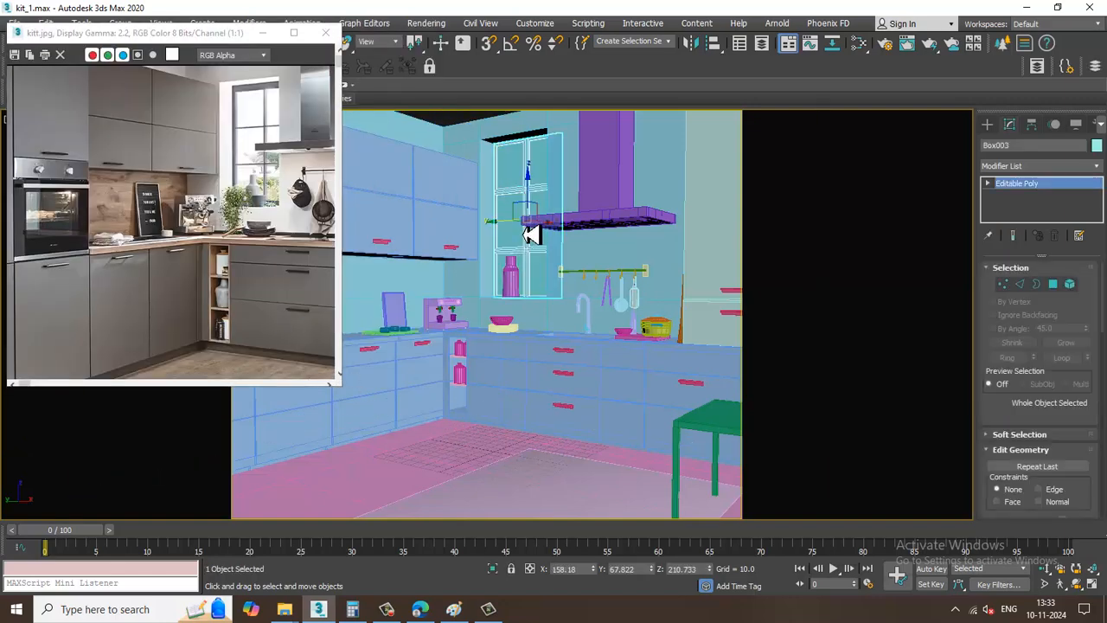
{"action": "key", "text": "p"}
{"action": "scroll", "coordinate": [555, 381], "scroll_direction": "down", "scroll_amount": 3}
{"action": "scroll", "coordinate": [558, 385], "scroll_direction": "up", "scroll_amount": 1}
{"action": "middle_click_drag", "start_coordinate": [559, 400], "coordinate": [568, 354], "text": "alt"}
Set the production renderer to V-Ray Next, update 1.2, and minimize the Render Setup window
{"action": "left_click", "coordinate": [426, 23]}
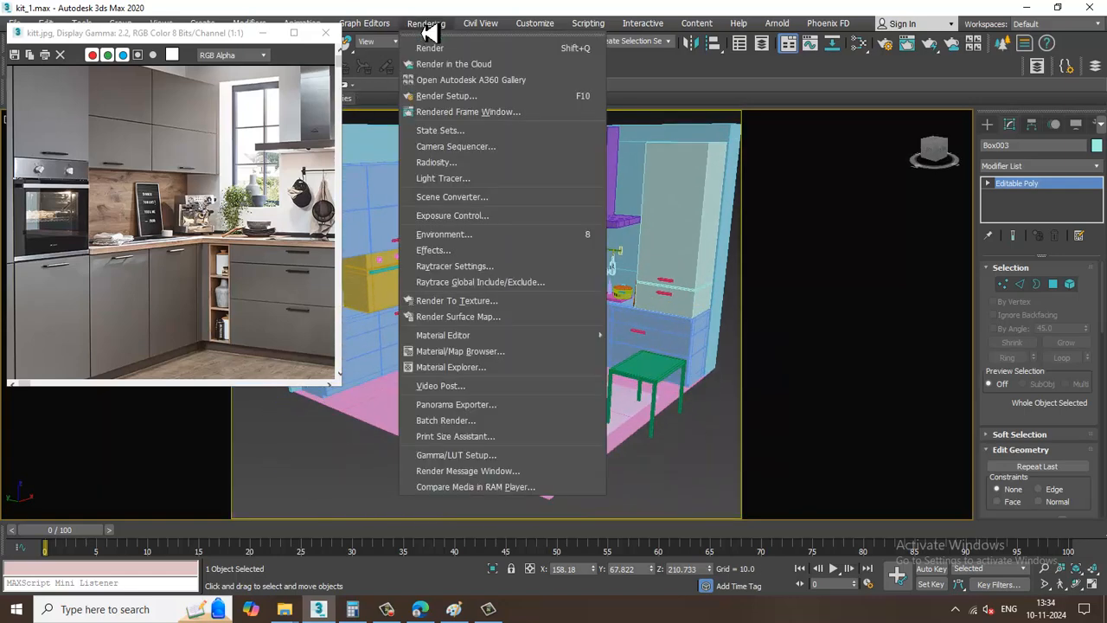
{"action": "left_click", "coordinate": [490, 98]}
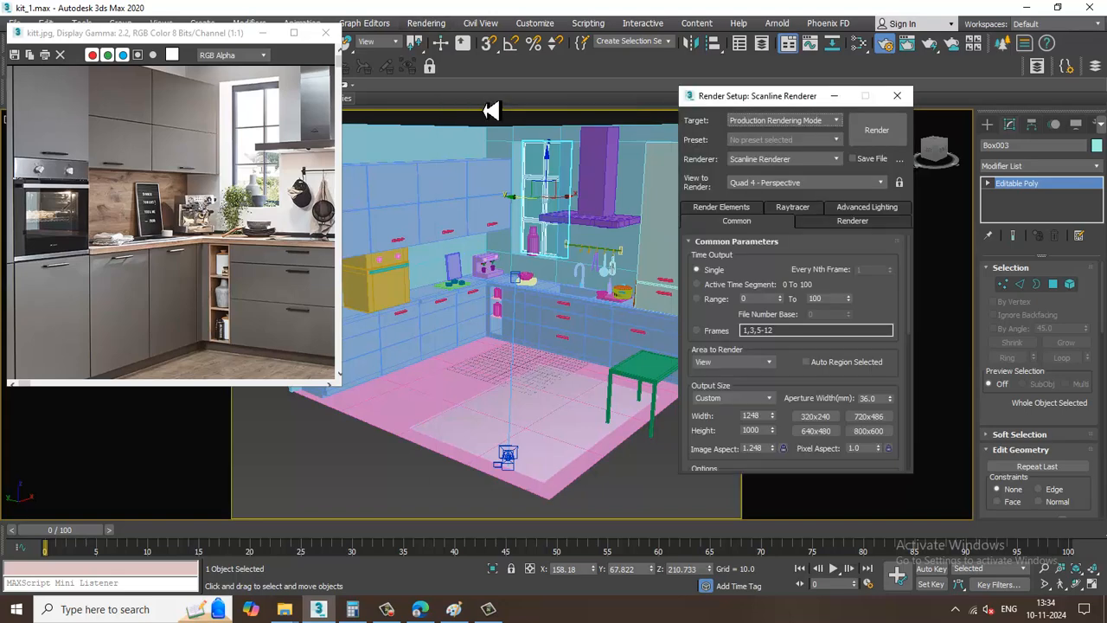
{"action": "left_click", "coordinate": [788, 163]}
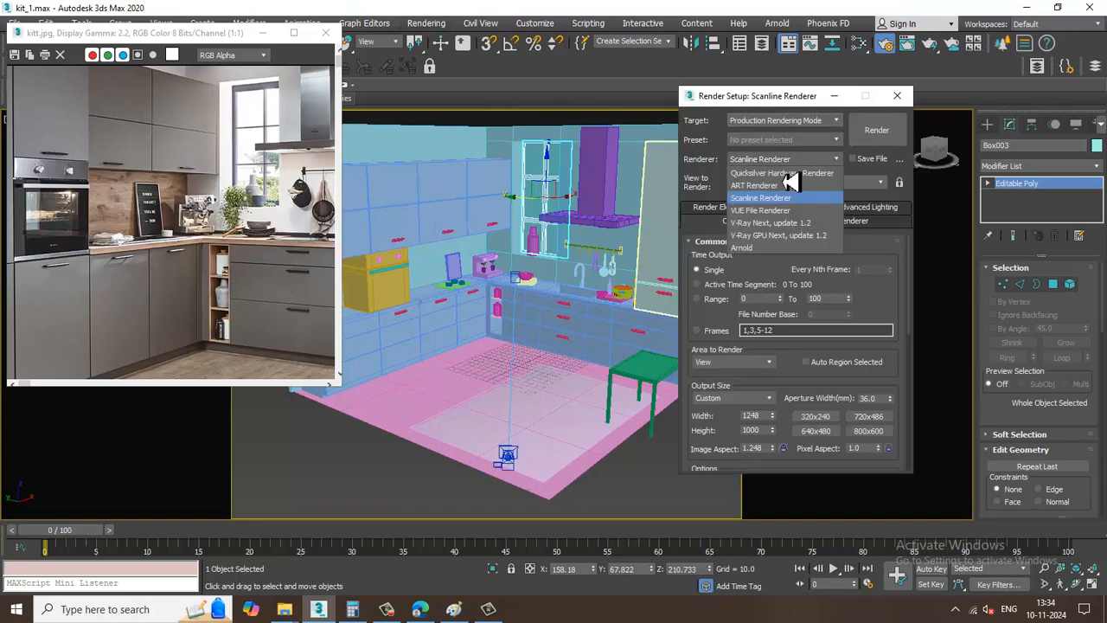
{"action": "left_click", "coordinate": [813, 226]}
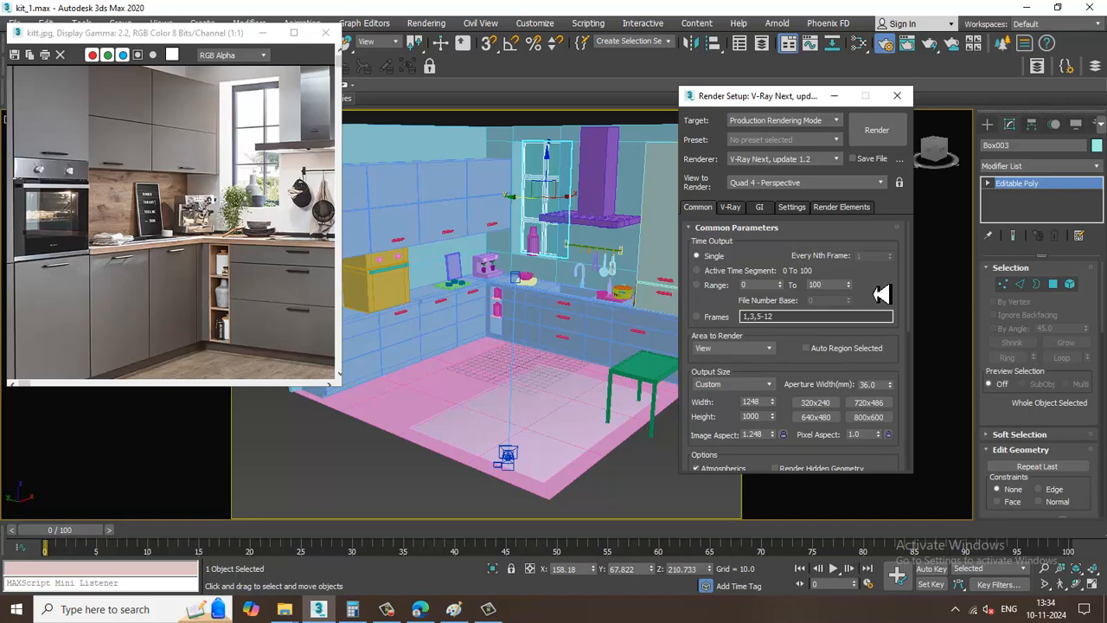
{"action": "left_click_drag", "start_coordinate": [882, 292], "coordinate": [878, 98]}
{"action": "left_click_drag", "start_coordinate": [838, 341], "coordinate": [887, 202]}
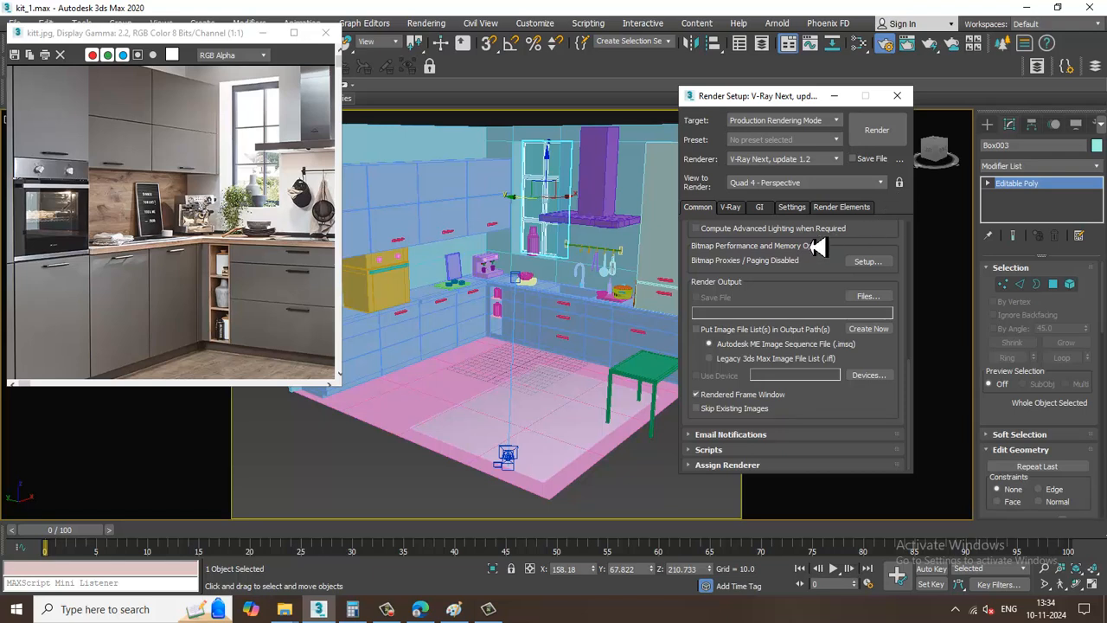
{"action": "left_click", "coordinate": [833, 95]}
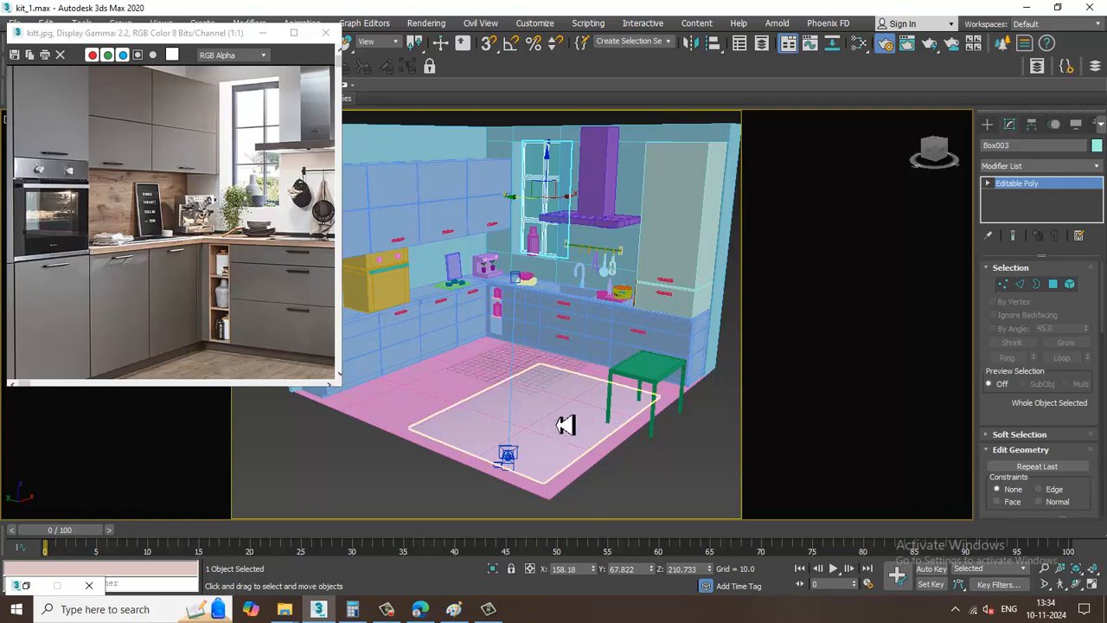
Select the kitchen floor plane in the Perspective view
{"action": "scroll", "coordinate": [564, 424], "scroll_direction": "up", "scroll_amount": 5}
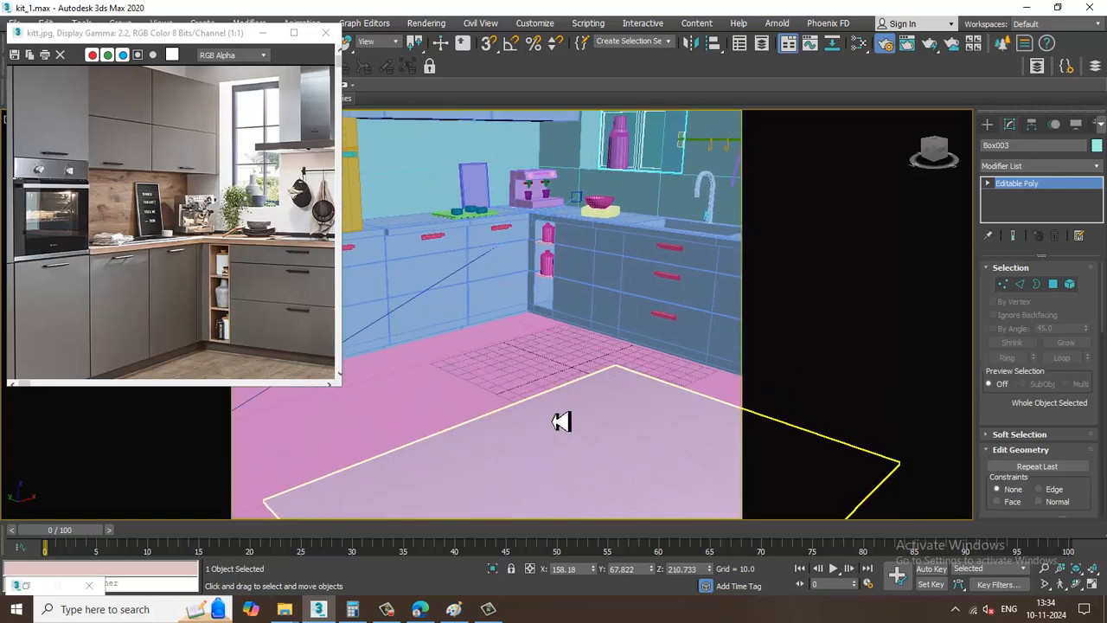
{"action": "scroll", "coordinate": [551, 433], "scroll_direction": "up", "scroll_amount": 3}
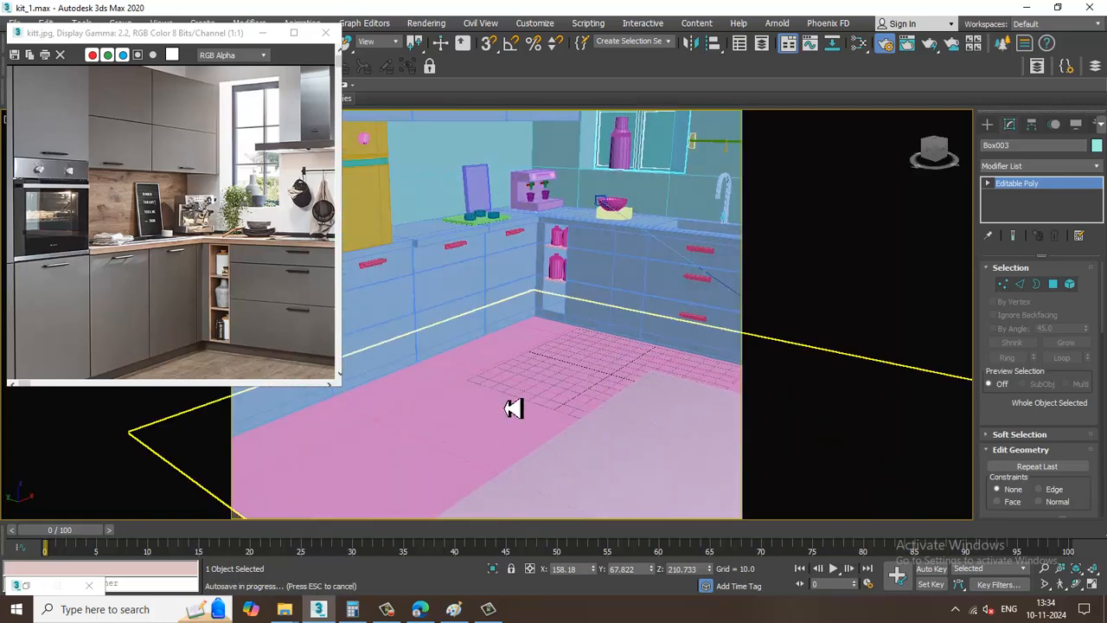
{"action": "left_click", "coordinate": [597, 413]}
{"action": "scroll", "coordinate": [563, 403], "scroll_direction": "down", "scroll_amount": 3}
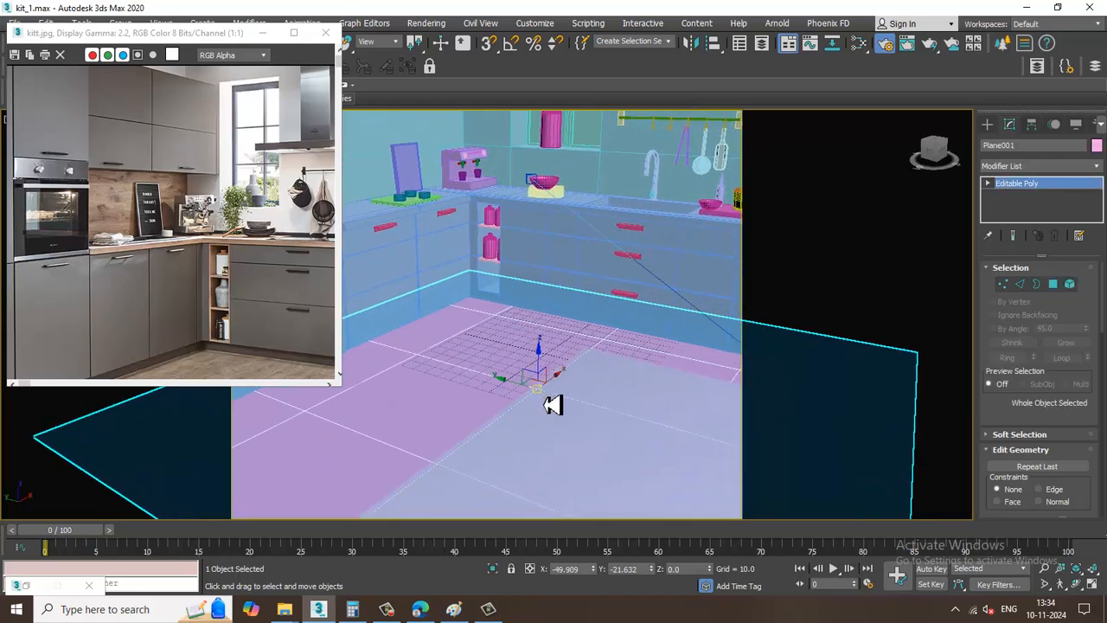
{"action": "middle_click_drag", "start_coordinate": [579, 418], "coordinate": [573, 415]}
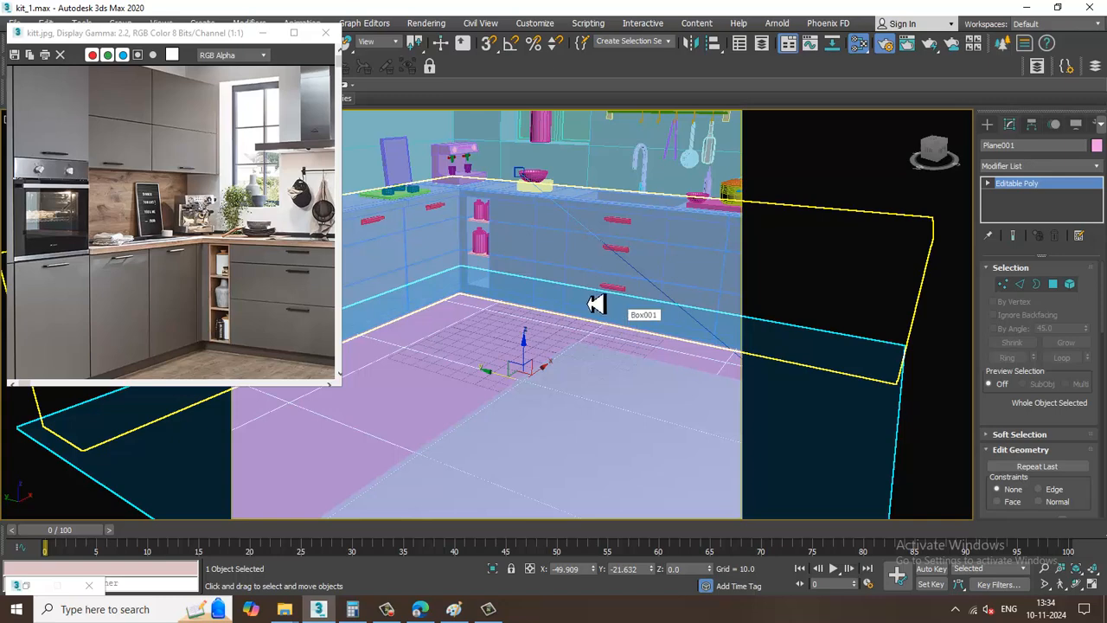
{"action": "scroll", "coordinate": [593, 302], "scroll_direction": "down", "scroll_amount": 5}
{"action": "scroll", "coordinate": [593, 303], "scroll_direction": "up", "scroll_amount": 3}
{"action": "scroll", "coordinate": [592, 303], "scroll_direction": "up", "scroll_amount": 2}
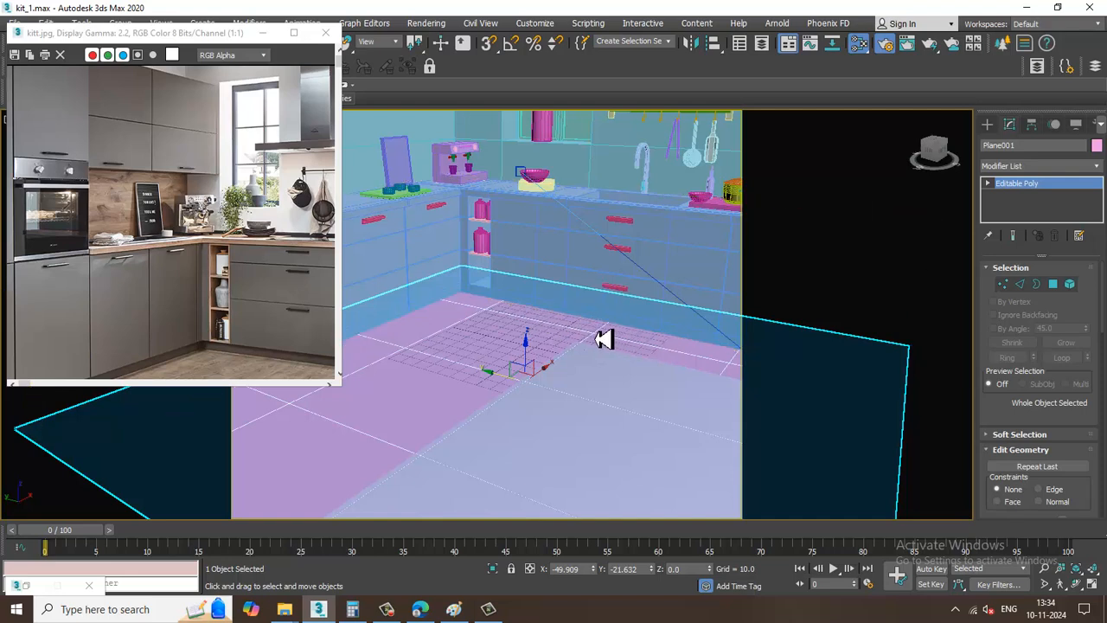
Restore the Slate Material Editor, add a VRayMtl material to the view and name it floor
{"action": "double_click", "coordinate": [31, 588]}
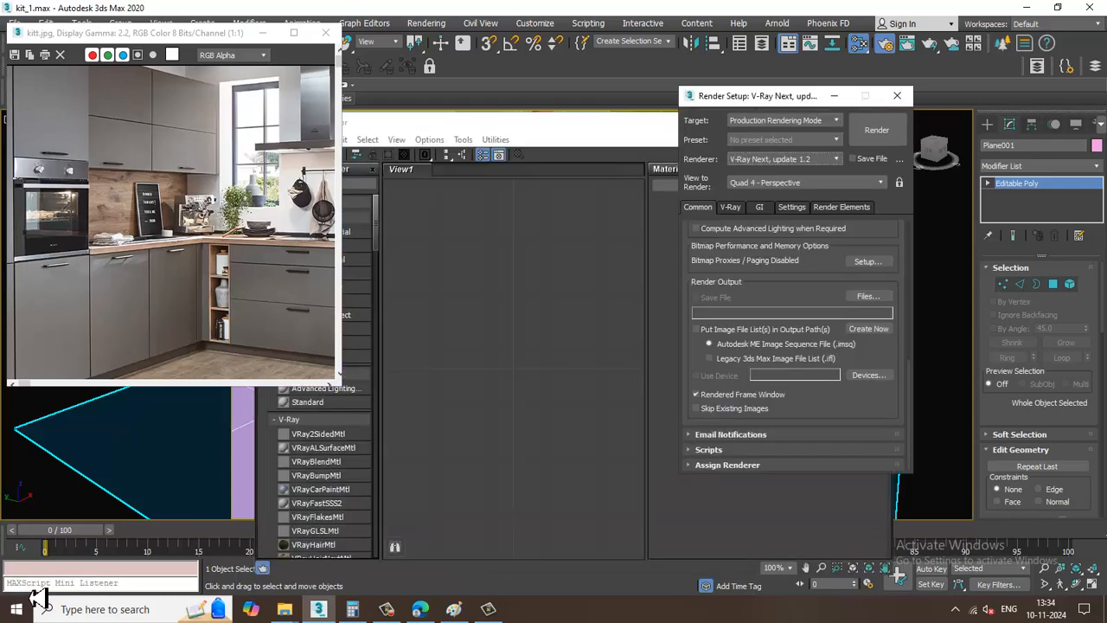
{"action": "left_click_drag", "start_coordinate": [597, 130], "coordinate": [635, 76]}
{"action": "scroll", "coordinate": [418, 192], "scroll_direction": "down", "scroll_amount": 5}
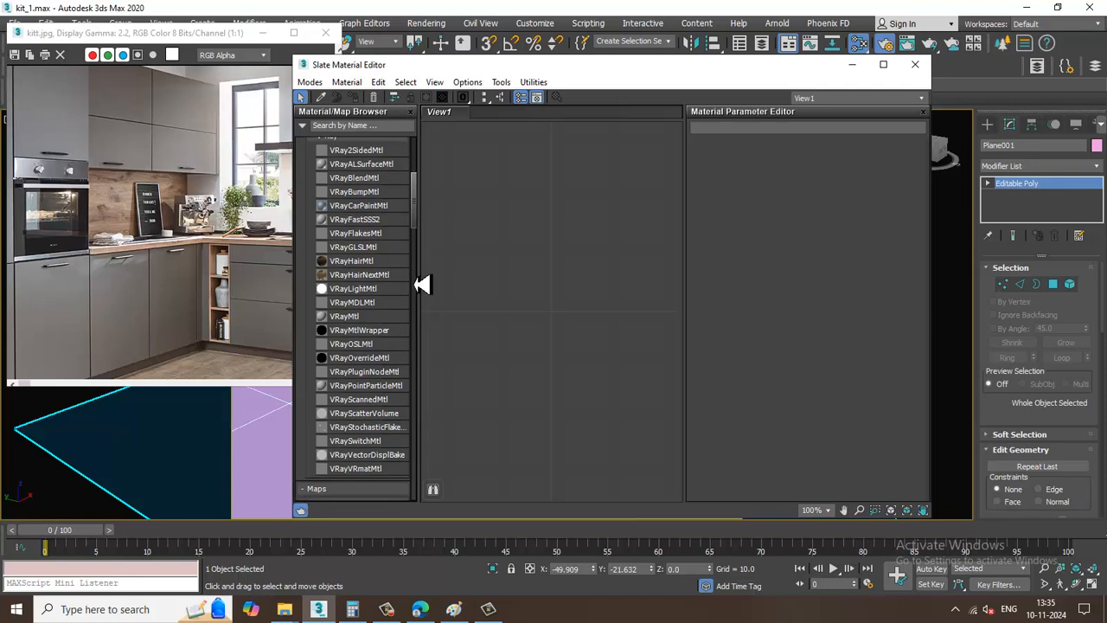
{"action": "left_click", "coordinate": [356, 316]}
{"action": "left_click_drag", "start_coordinate": [584, 249], "coordinate": [585, 250]}
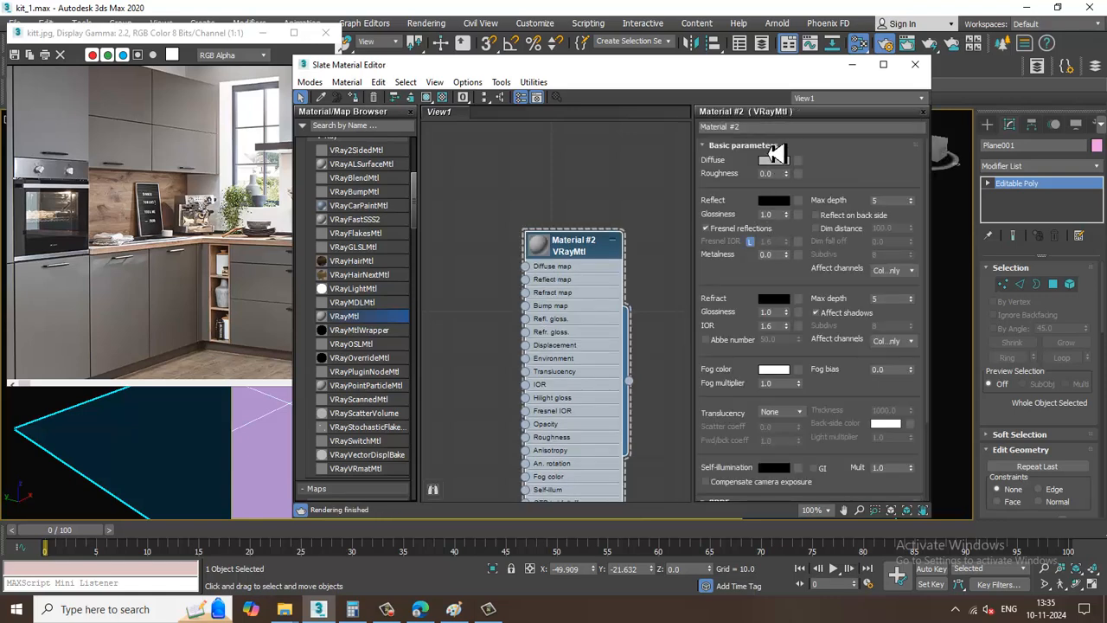
{"action": "left_click_drag", "start_coordinate": [757, 128], "coordinate": [690, 137]}
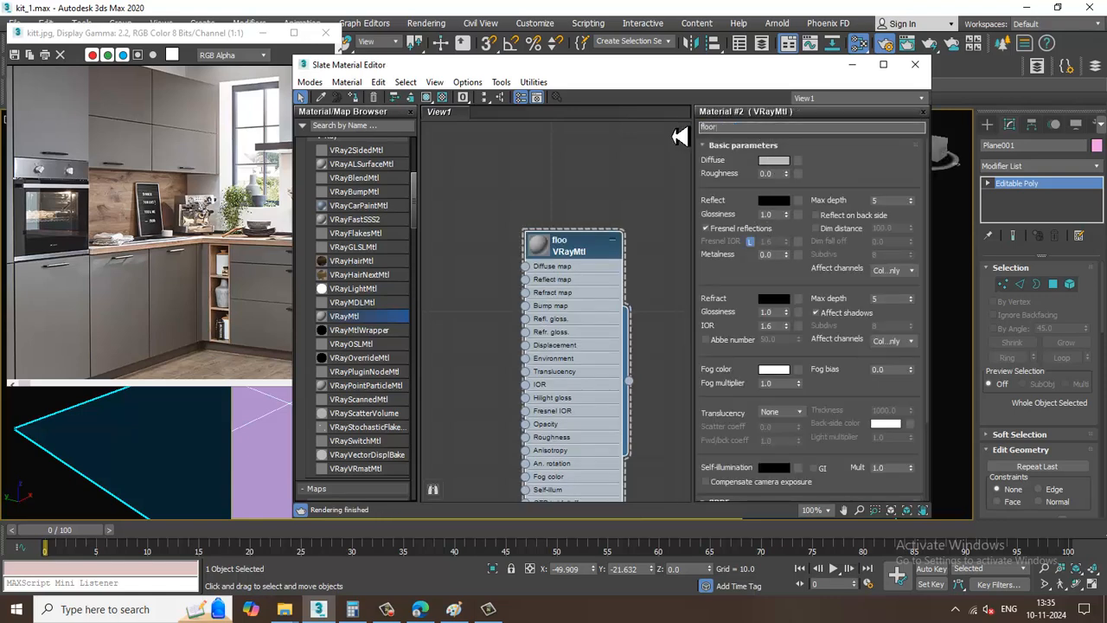
Add a Bitmap to the floor material's Diffuse slot and browse to the text folder in Nov 24 on drive D
{"action": "left_click", "coordinate": [806, 172]}
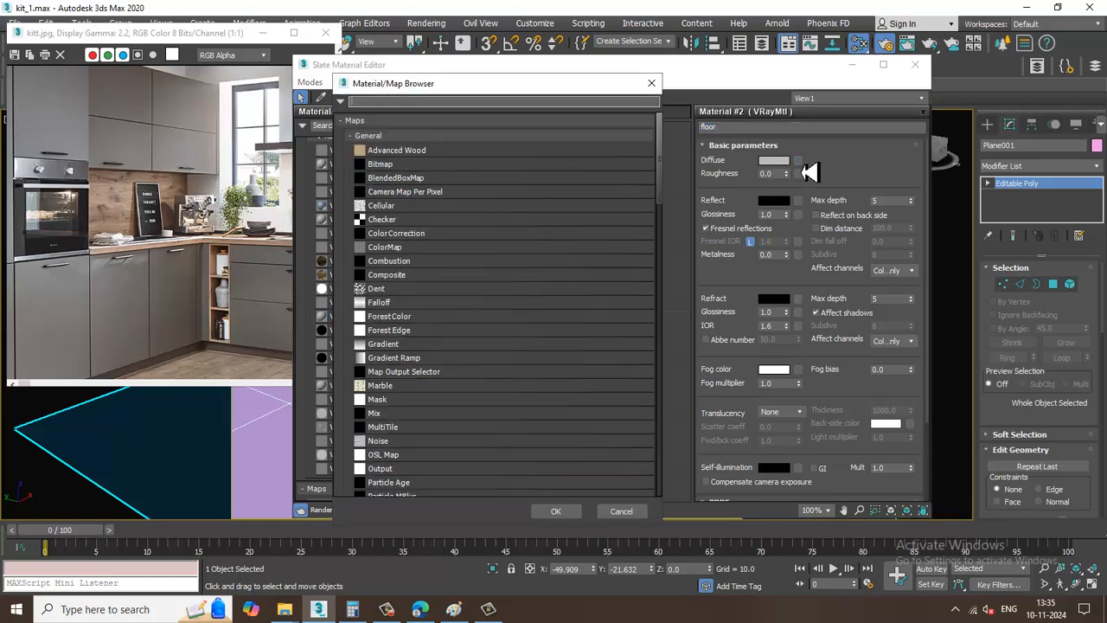
{"action": "double_click", "coordinate": [413, 165]}
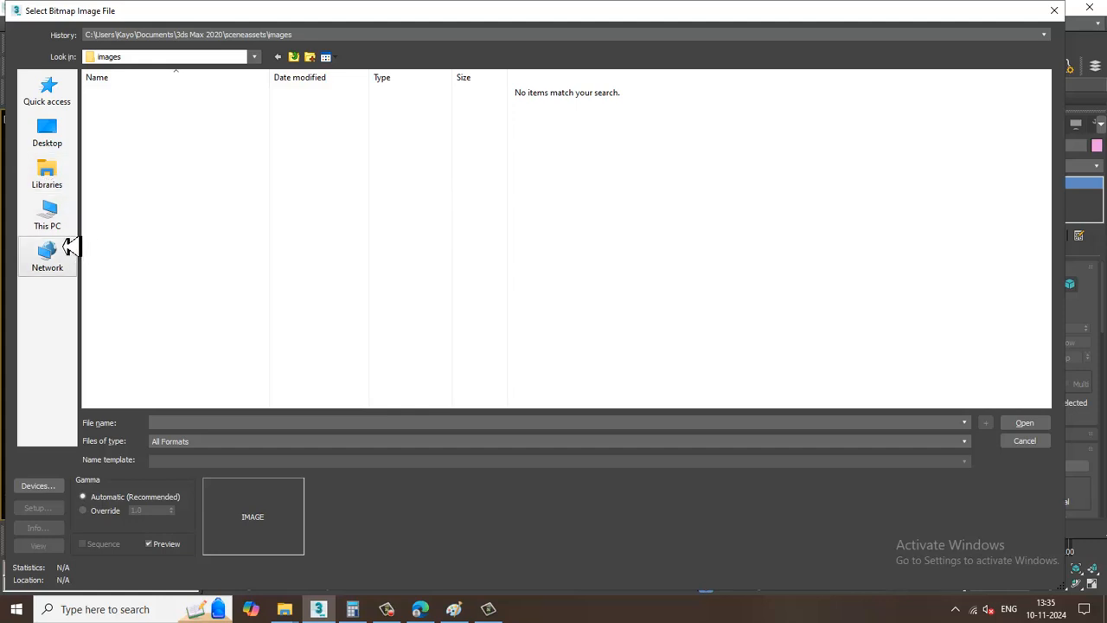
{"action": "left_click", "coordinate": [47, 217]}
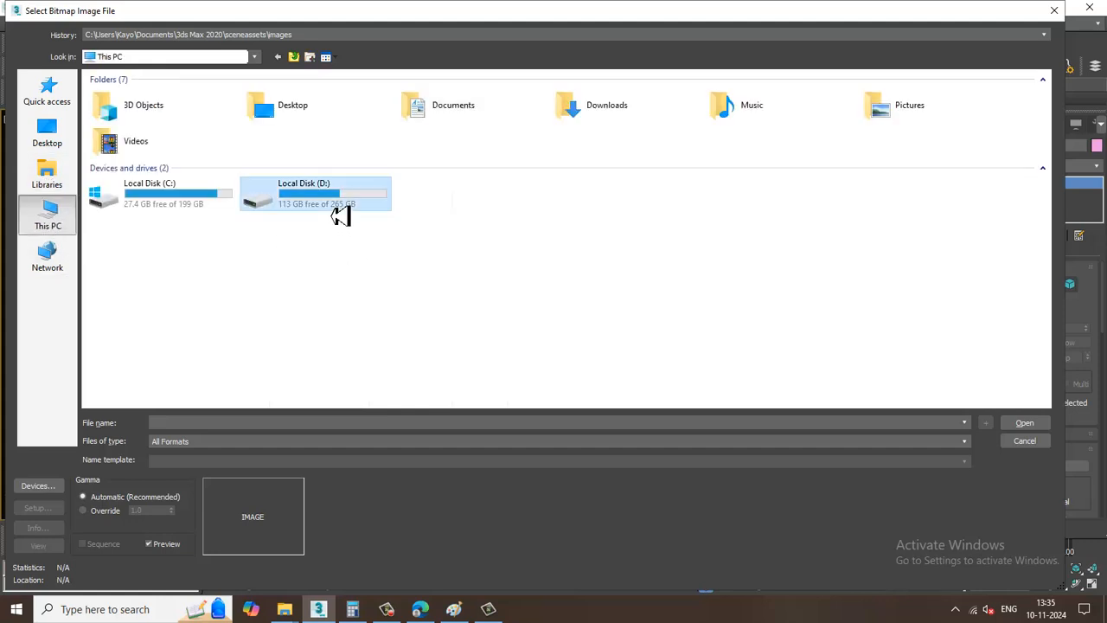
{"action": "double_click", "coordinate": [341, 212]}
{"action": "left_click", "coordinate": [167, 298]}
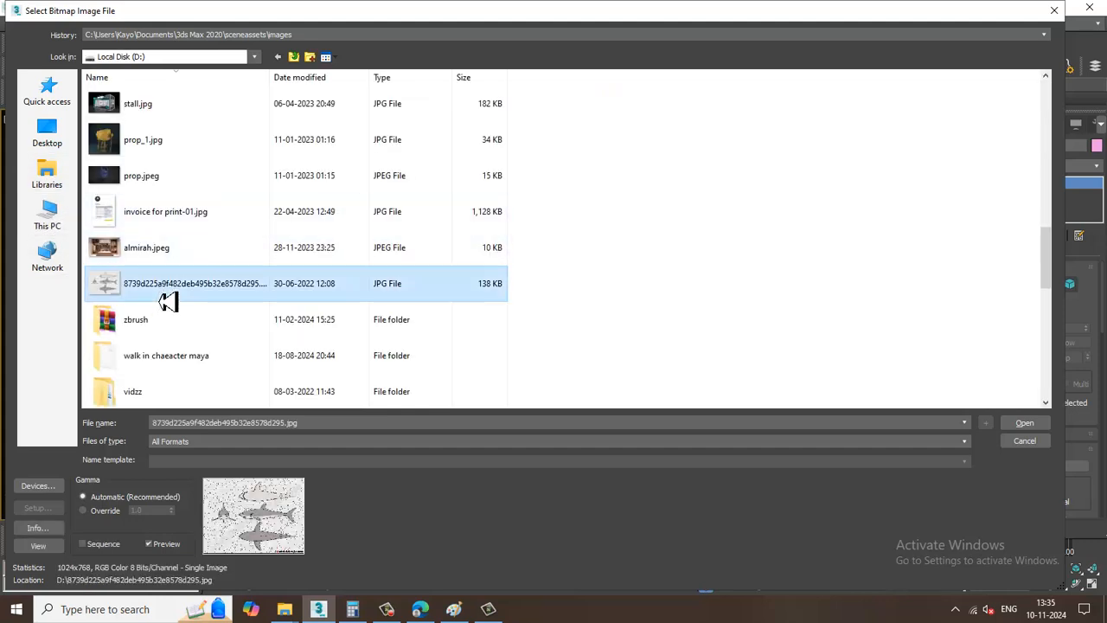
{"action": "scroll", "coordinate": [202, 283], "scroll_direction": "down", "scroll_amount": 5}
{"action": "double_click", "coordinate": [207, 148]}
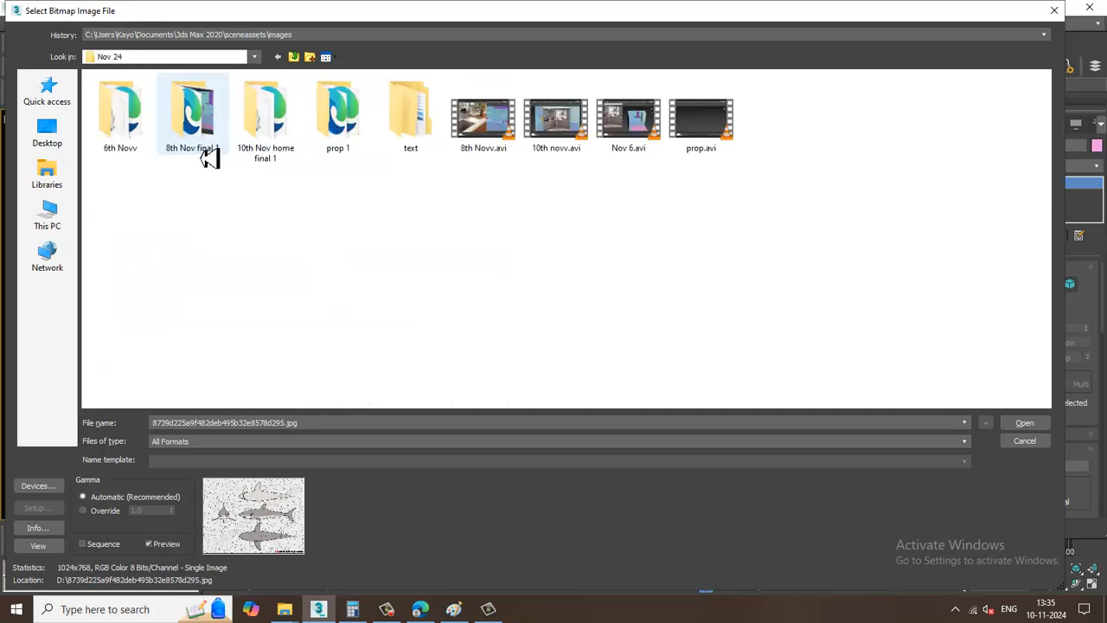
{"action": "double_click", "coordinate": [408, 117]}
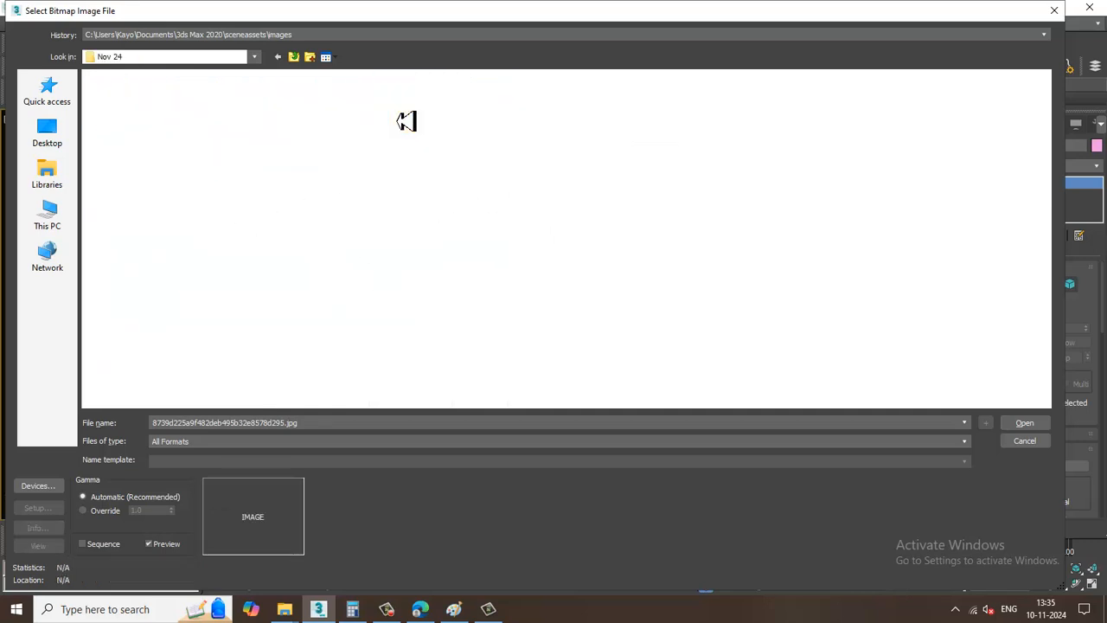
Load WoodFloor040_4K-JPG_Color.jpg from New folder (3) as the diffuse bitmap and apply the floor material to the selected floor plane
{"action": "double_click", "coordinate": [145, 106]}
{"action": "left_click", "coordinate": [293, 57]}
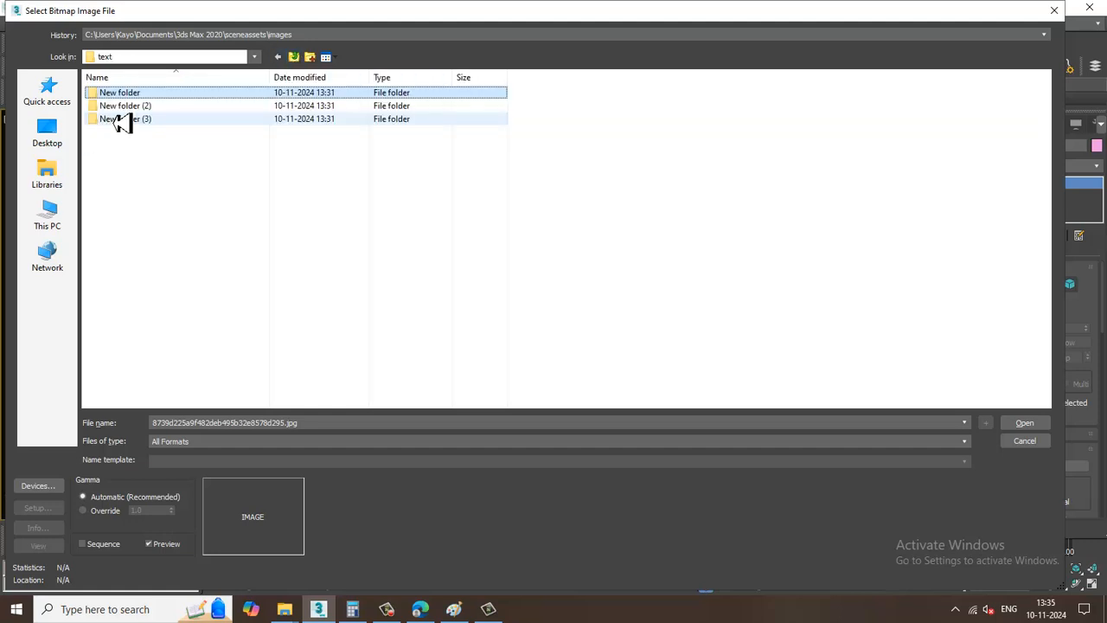
{"action": "double_click", "coordinate": [126, 104]}
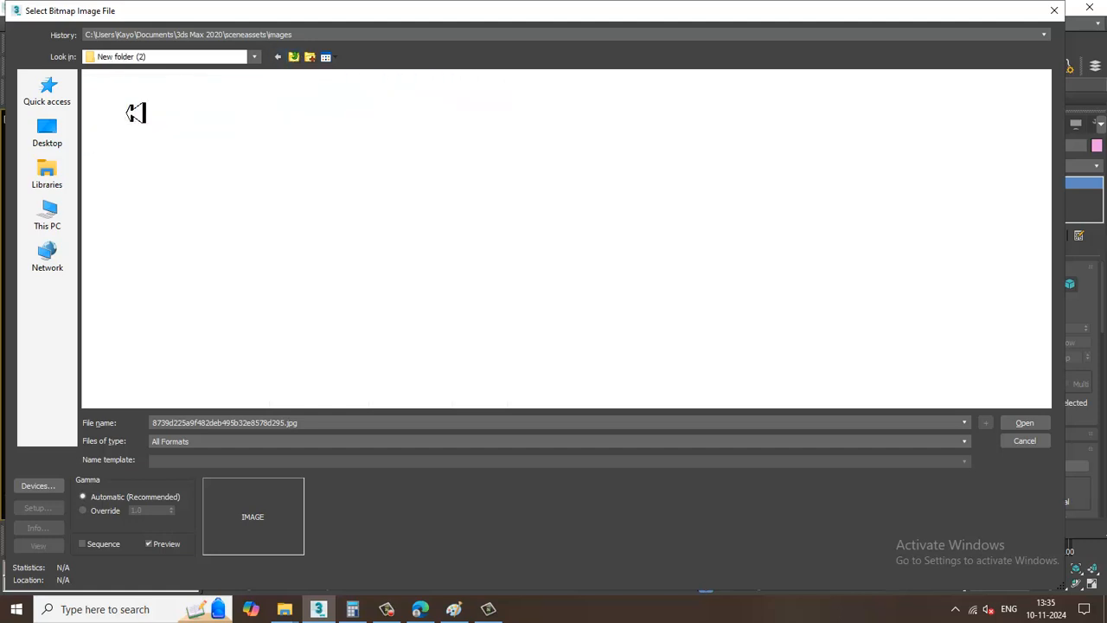
{"action": "left_click", "coordinate": [295, 59]}
{"action": "double_click", "coordinate": [141, 123]}
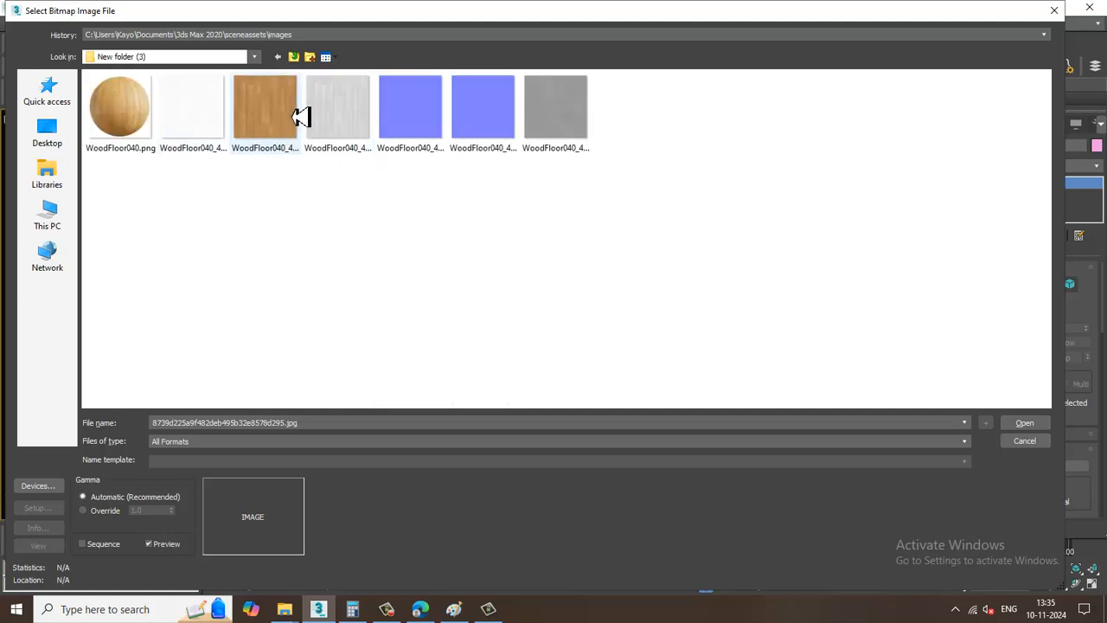
{"action": "left_click", "coordinate": [296, 114]}
{"action": "double_click", "coordinate": [297, 117]}
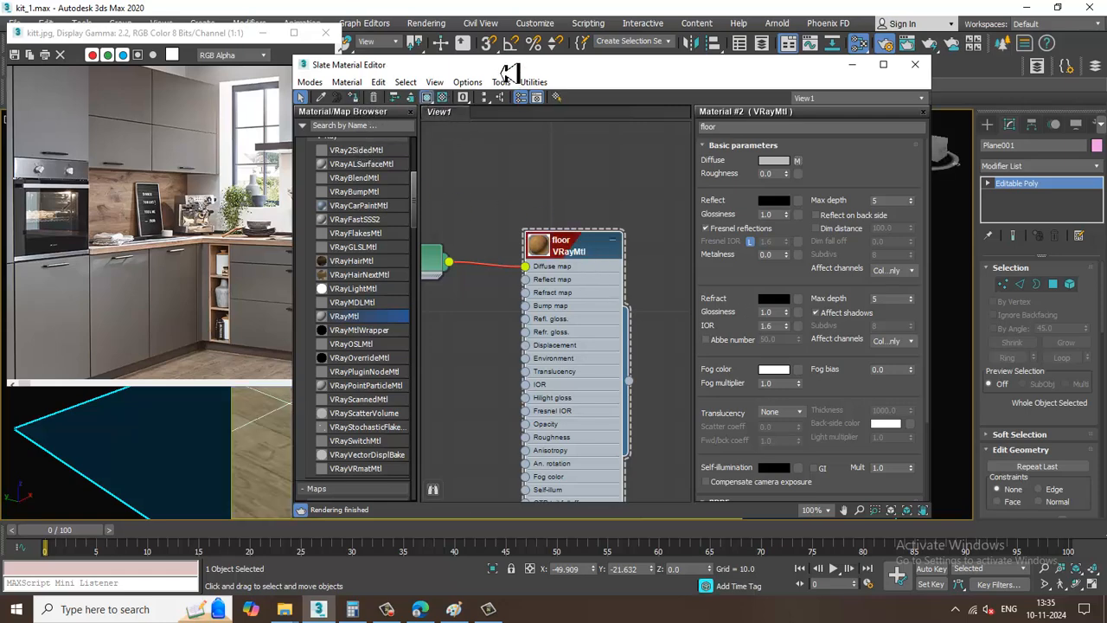
Move the material editor clear of the floor, set the wood bitmap's U and V tiling to 2.0, and return to the floor material
{"action": "left_click_drag", "start_coordinate": [506, 70], "coordinate": [576, 433]}
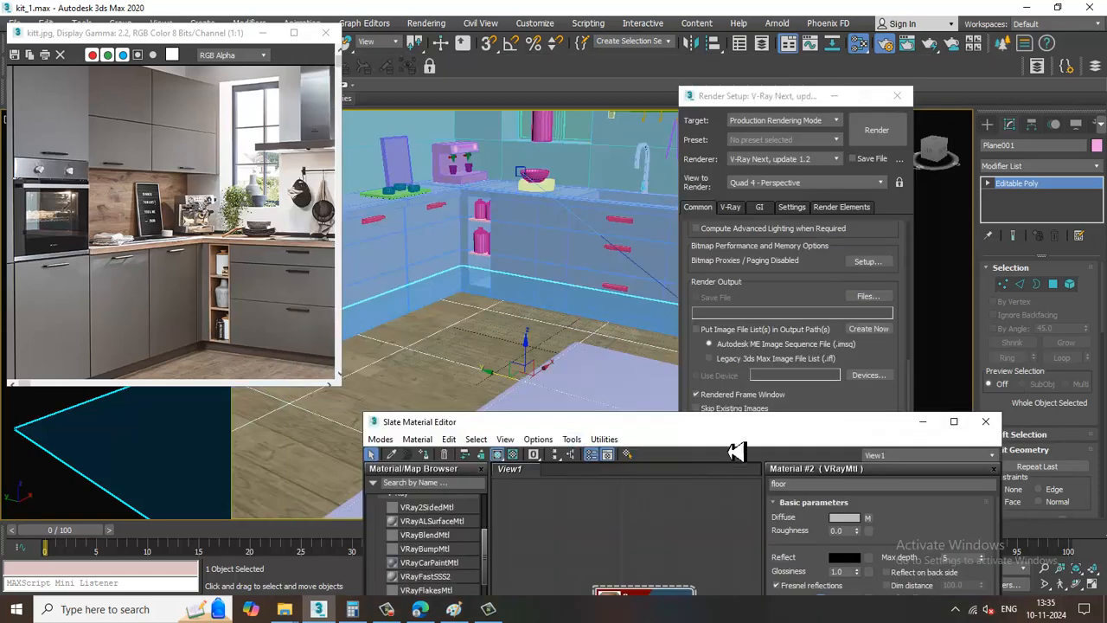
{"action": "left_click_drag", "start_coordinate": [676, 427], "coordinate": [658, 394]}
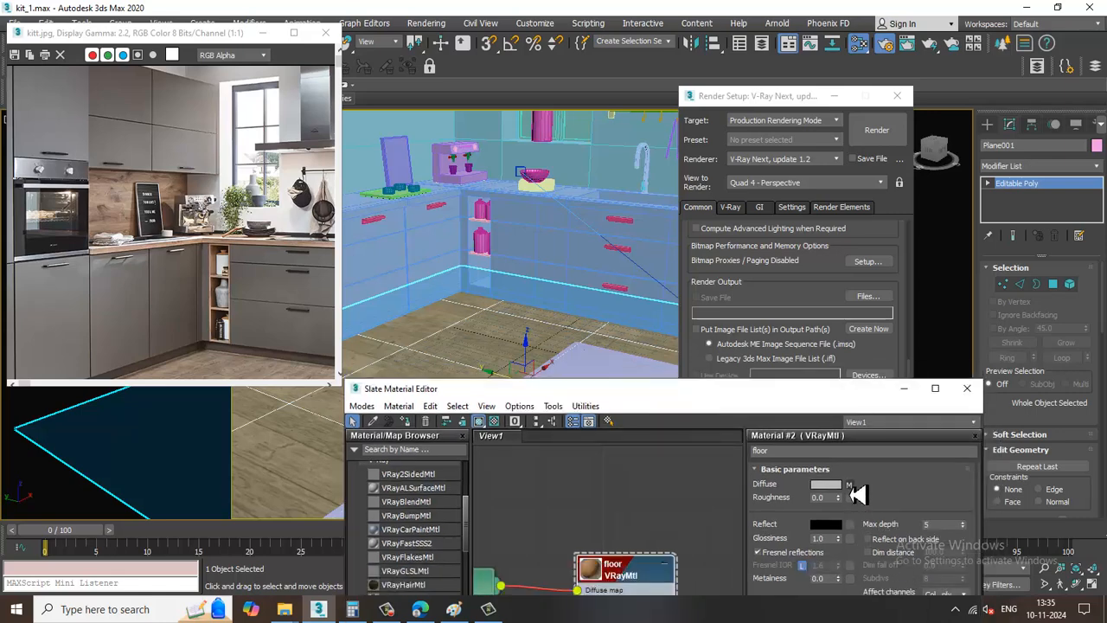
{"action": "left_click", "coordinate": [849, 485]}
{"action": "double_click", "coordinate": [838, 537]}
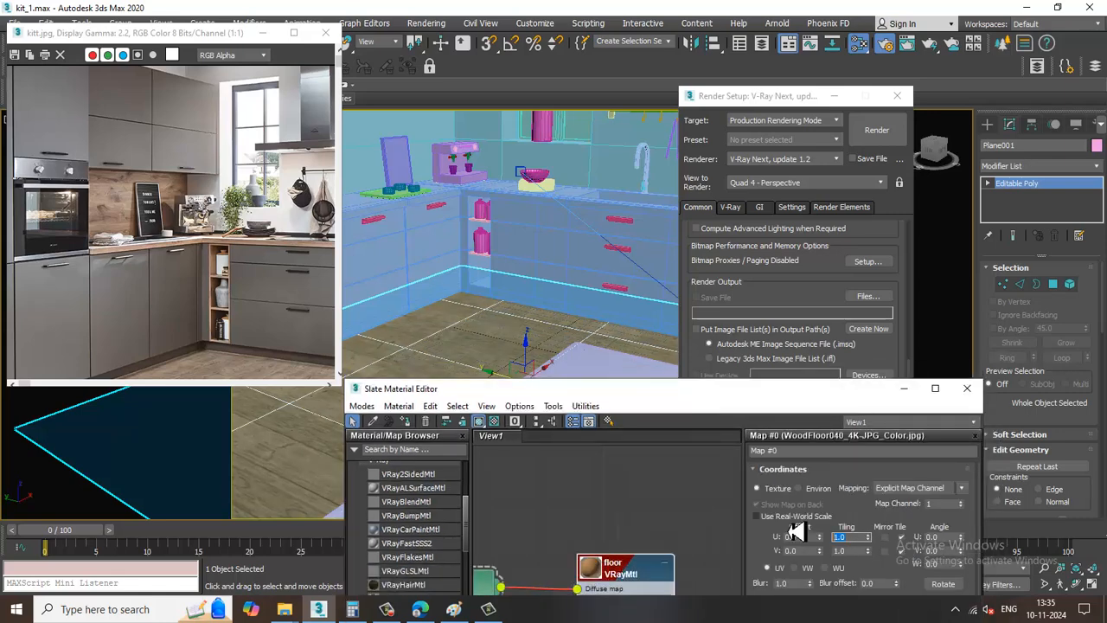
{"action": "type", "text": "2"}
{"action": "key", "text": "Tab"}
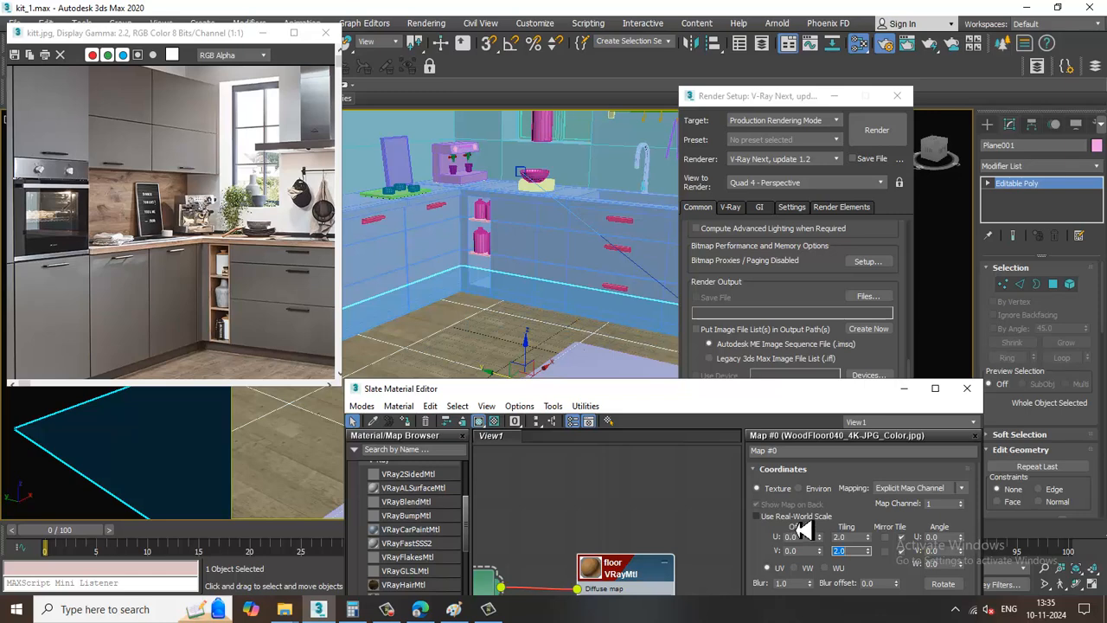
{"action": "double_click", "coordinate": [642, 570]}
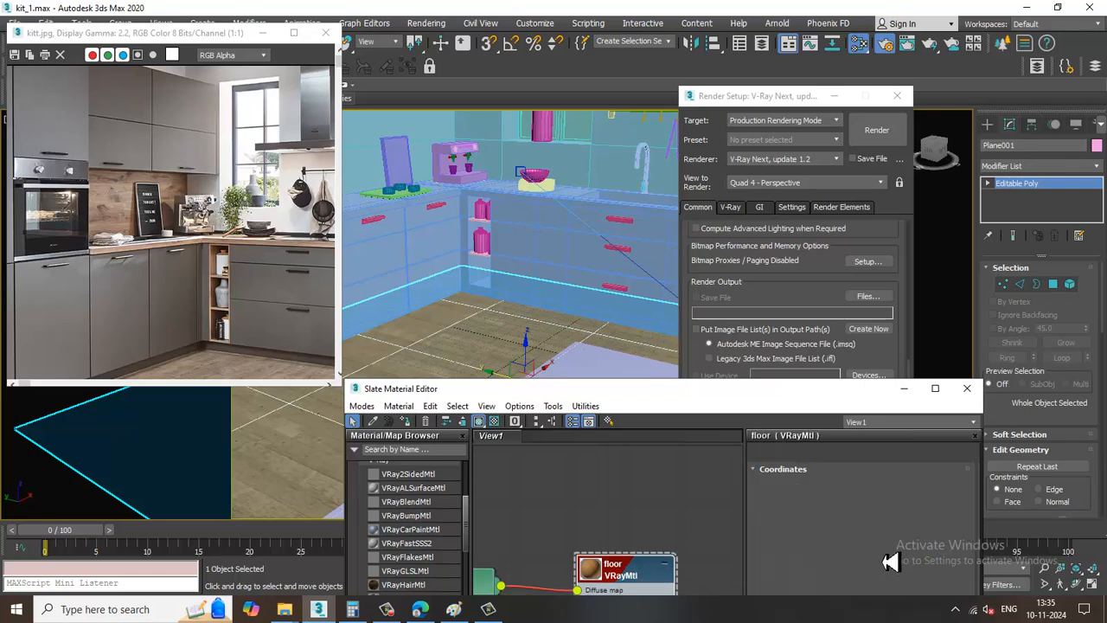
Set the floor material's Reflect colour to a neutral grey with a value of about 54
{"action": "left_click", "coordinate": [825, 524]}
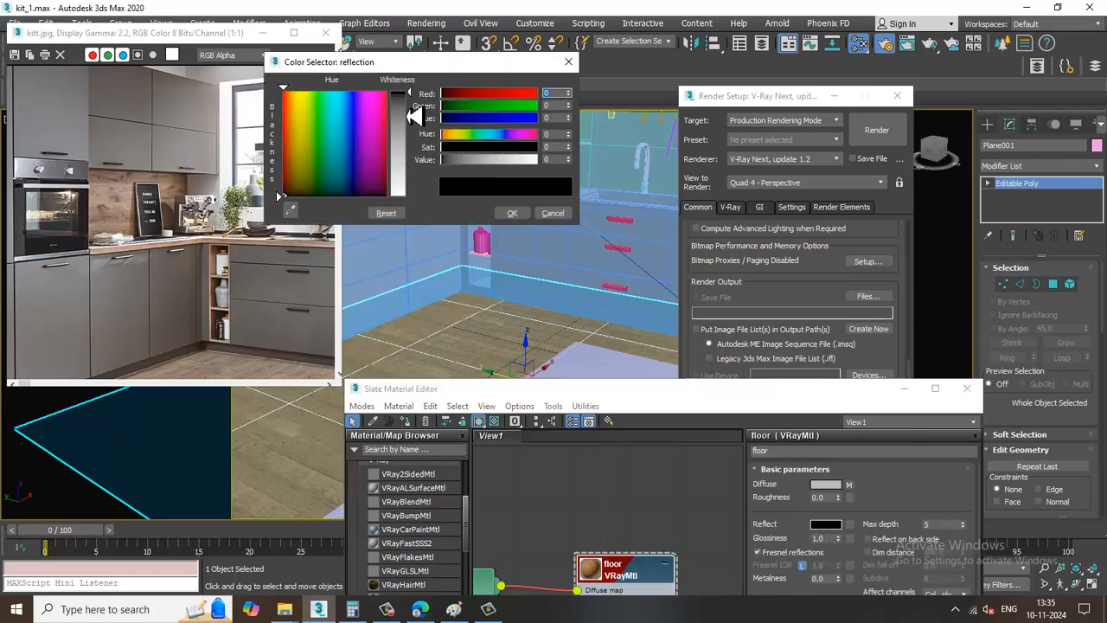
{"action": "left_click_drag", "start_coordinate": [411, 93], "coordinate": [423, 126]}
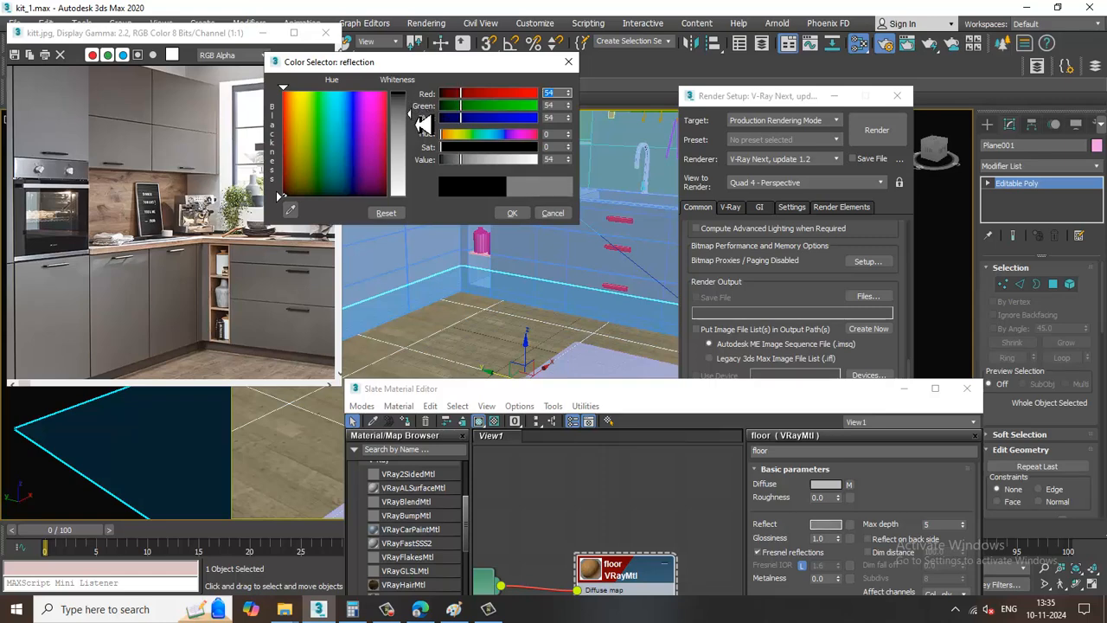
{"action": "left_click", "coordinate": [514, 213]}
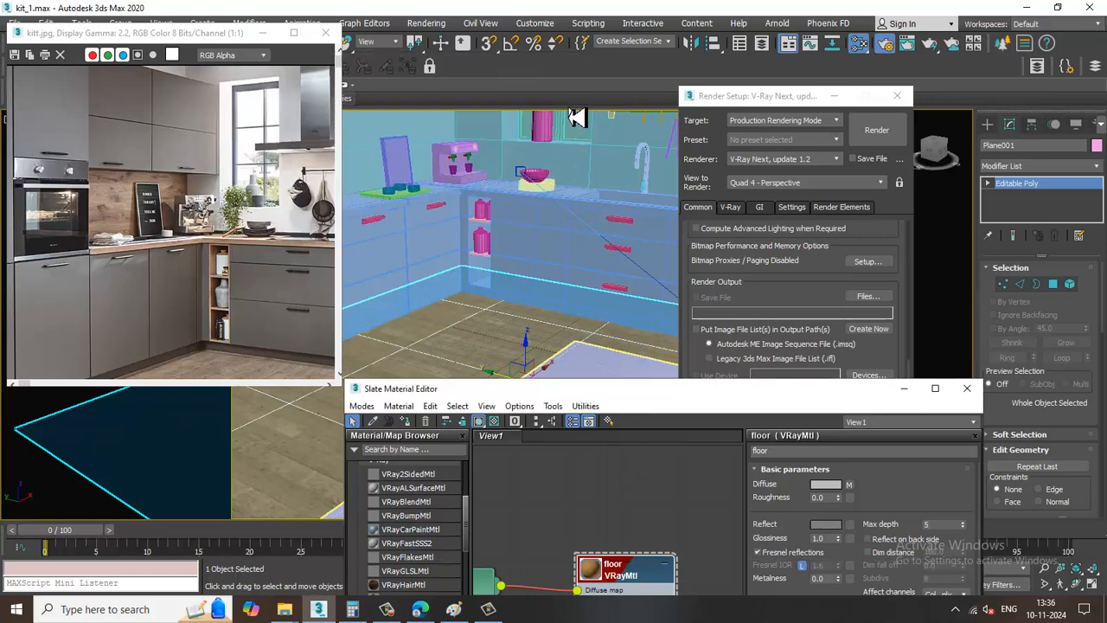
Move the Slate Material Editor up, add a VRayBump2Normal map and connect it to the floor material's Bump map slot
{"action": "left_click_drag", "start_coordinate": [631, 398], "coordinate": [577, 116]}
{"action": "middle_click_drag", "start_coordinate": [531, 381], "coordinate": [601, 350]}
{"action": "scroll", "coordinate": [388, 353], "scroll_direction": "down", "scroll_amount": 15}
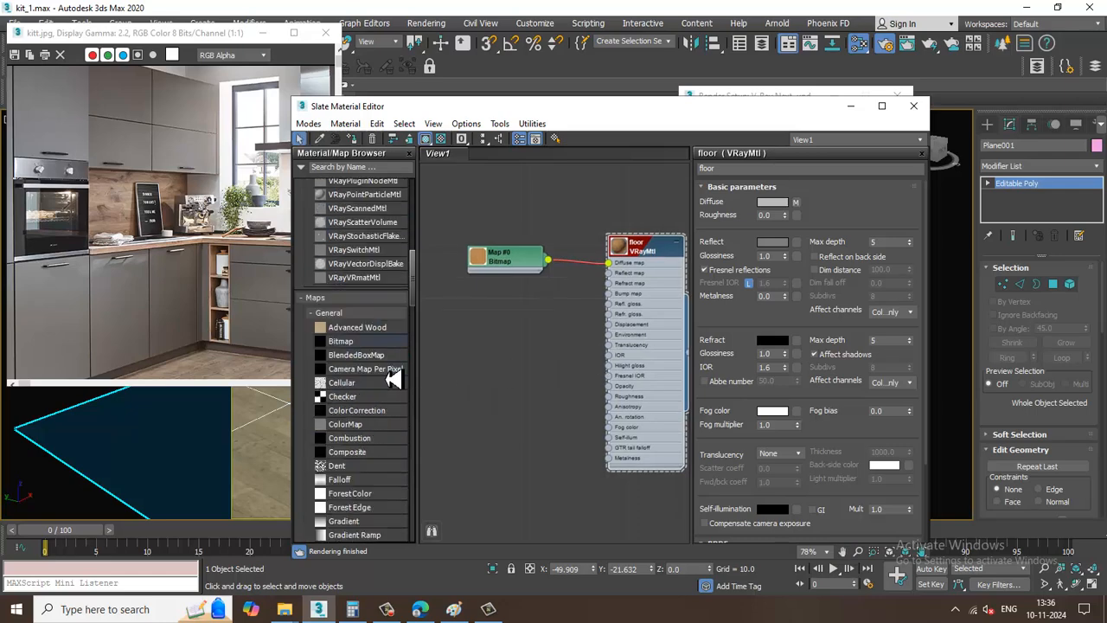
{"action": "scroll", "coordinate": [370, 490], "scroll_direction": "down", "scroll_amount": 15}
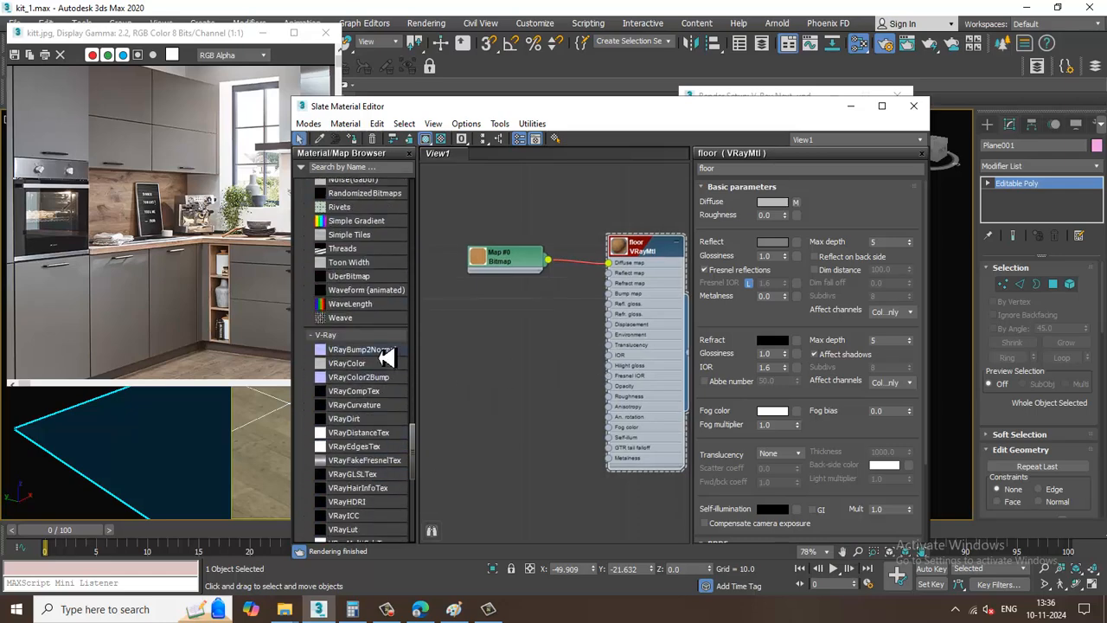
{"action": "left_click_drag", "start_coordinate": [517, 362], "coordinate": [609, 294]}
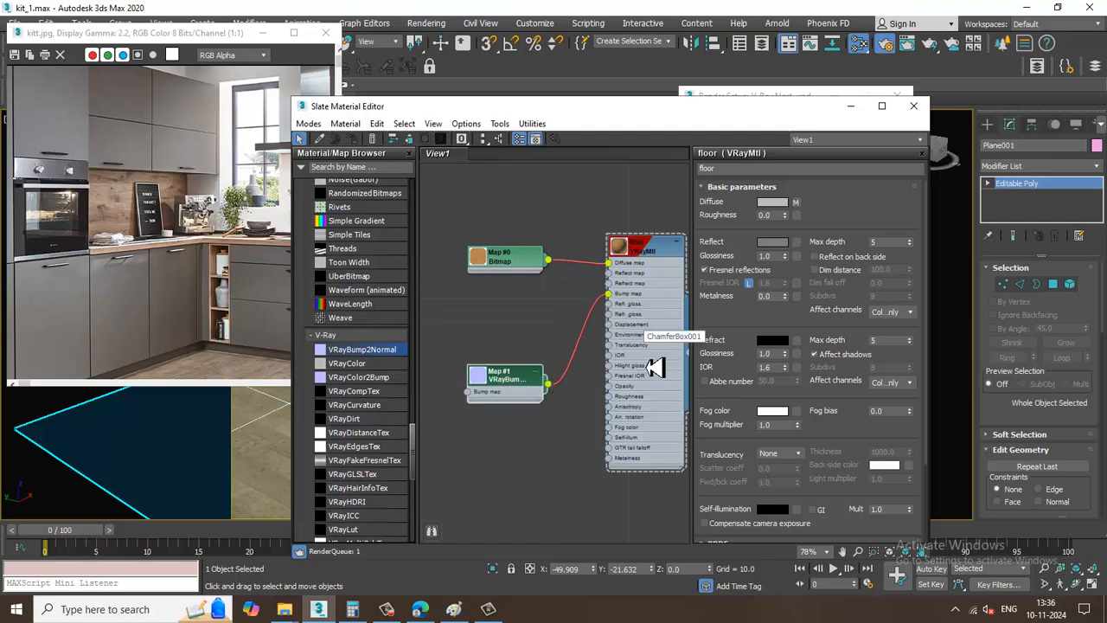
Load WoodFloor040_4K-JPG_NormalGL.jpg as a Bitmap in the VRayBump2Normal node's bump map slot
{"action": "double_click", "coordinate": [515, 391]}
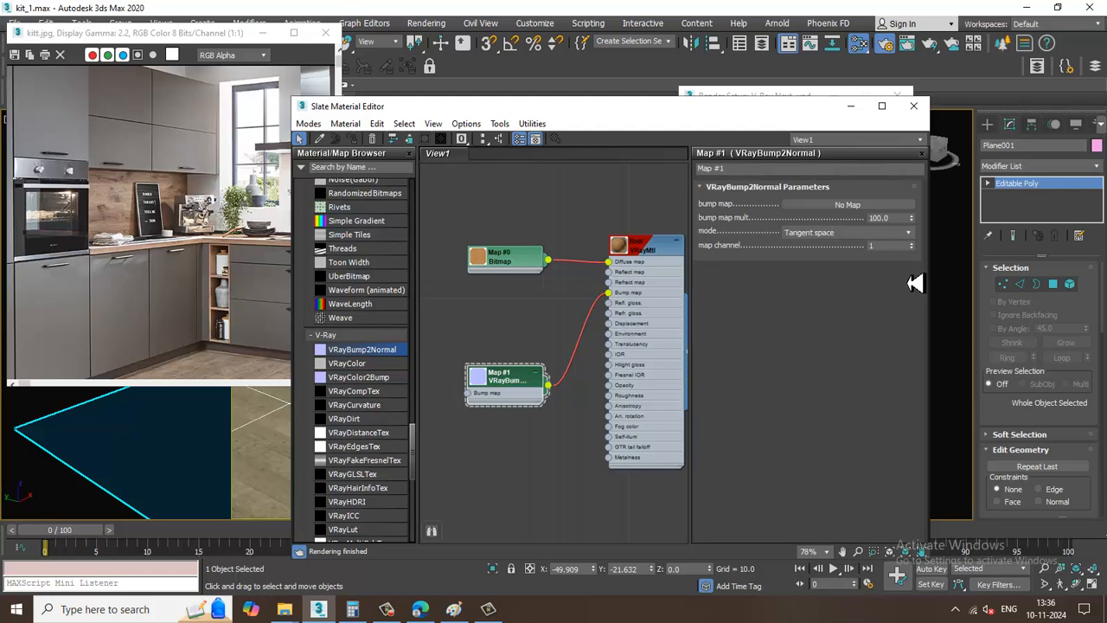
{"action": "left_click", "coordinate": [876, 205]}
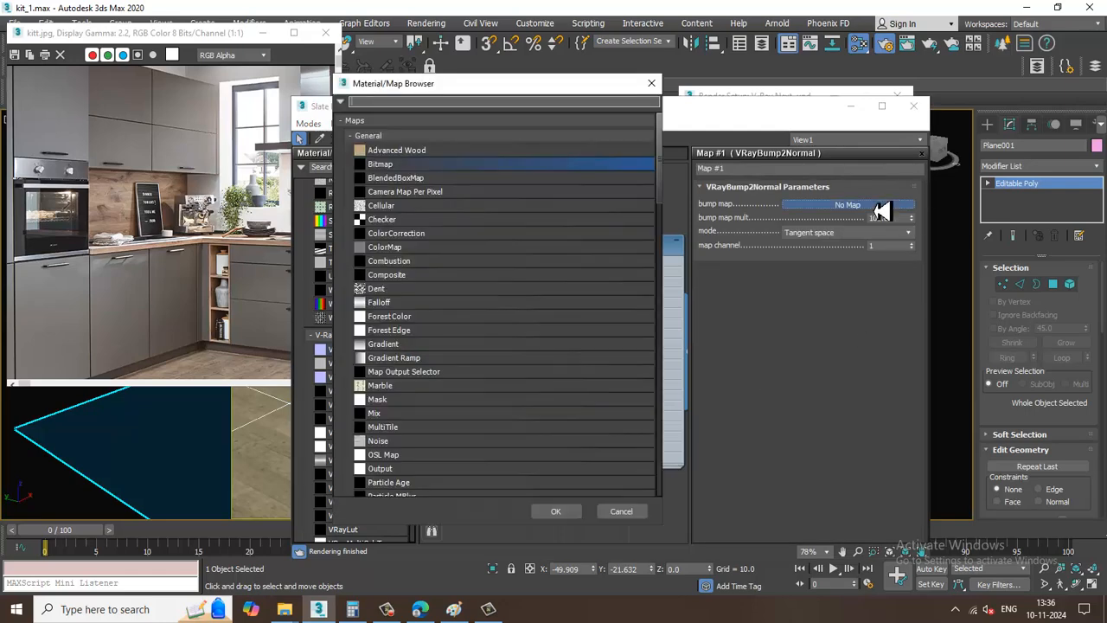
{"action": "double_click", "coordinate": [452, 174]}
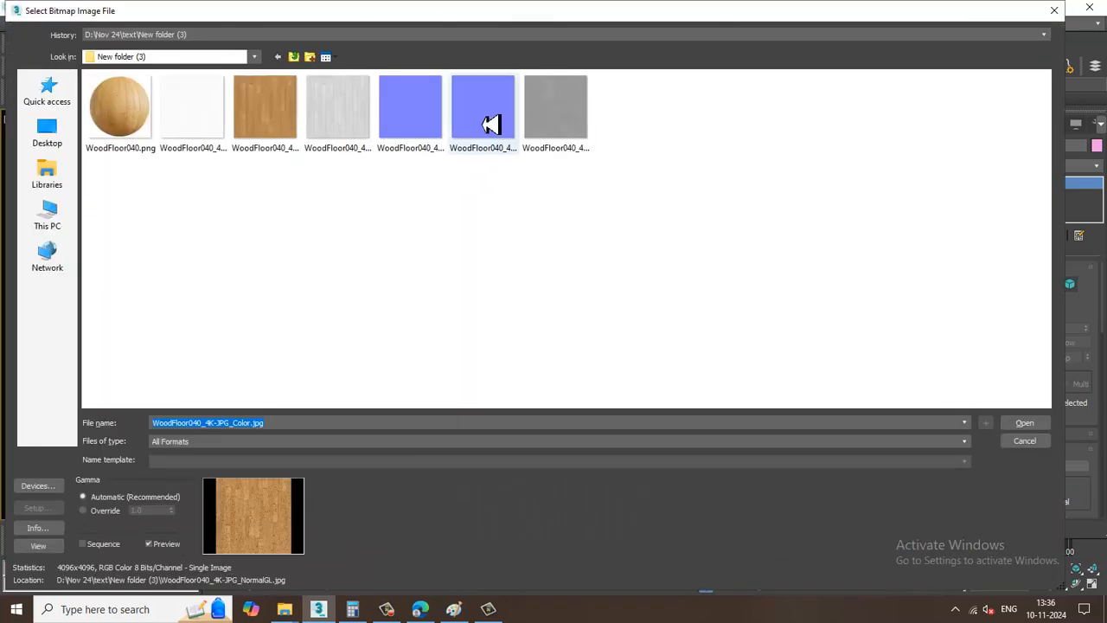
{"action": "double_click", "coordinate": [483, 108]}
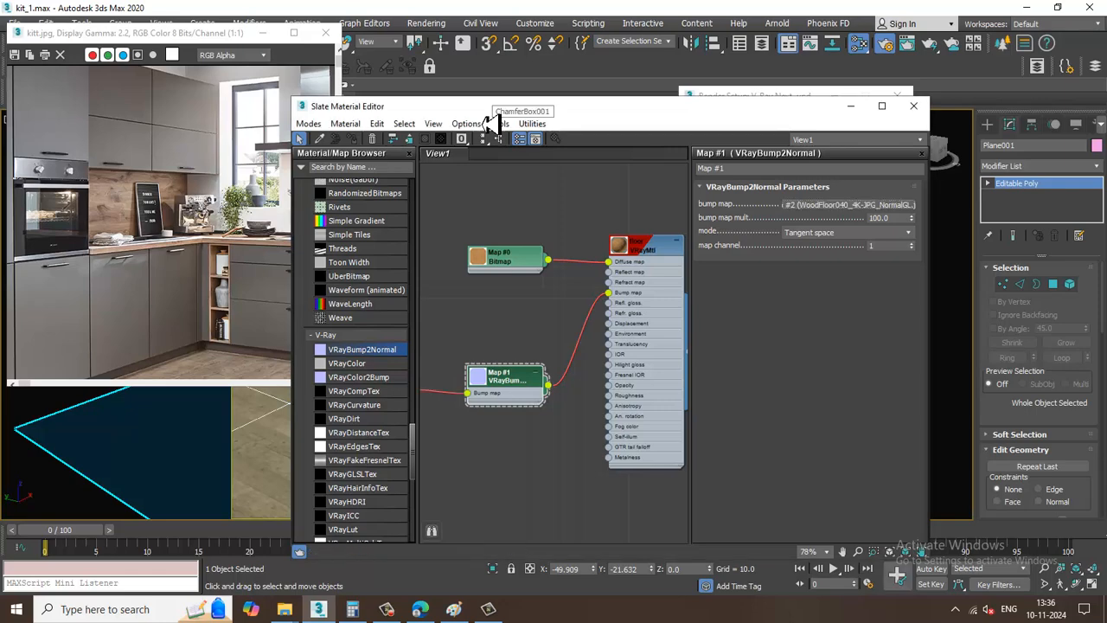
Check the colour bitmap's tiling and set the normal bitmap's U and V tiling to 2.0 to match
{"action": "double_click", "coordinate": [524, 269]}
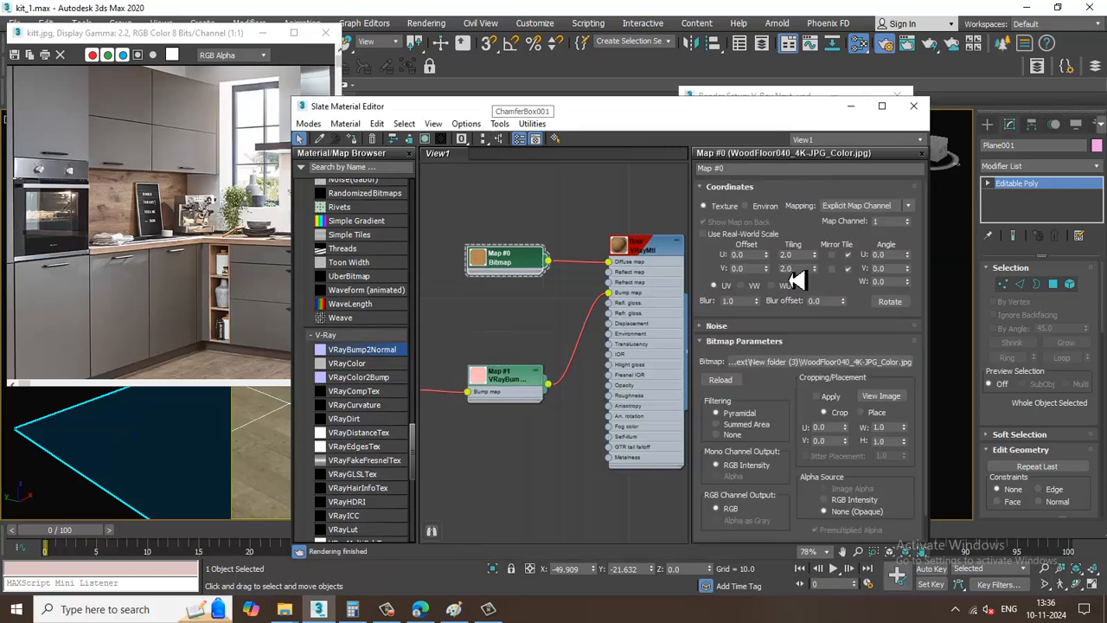
{"action": "double_click", "coordinate": [529, 383]}
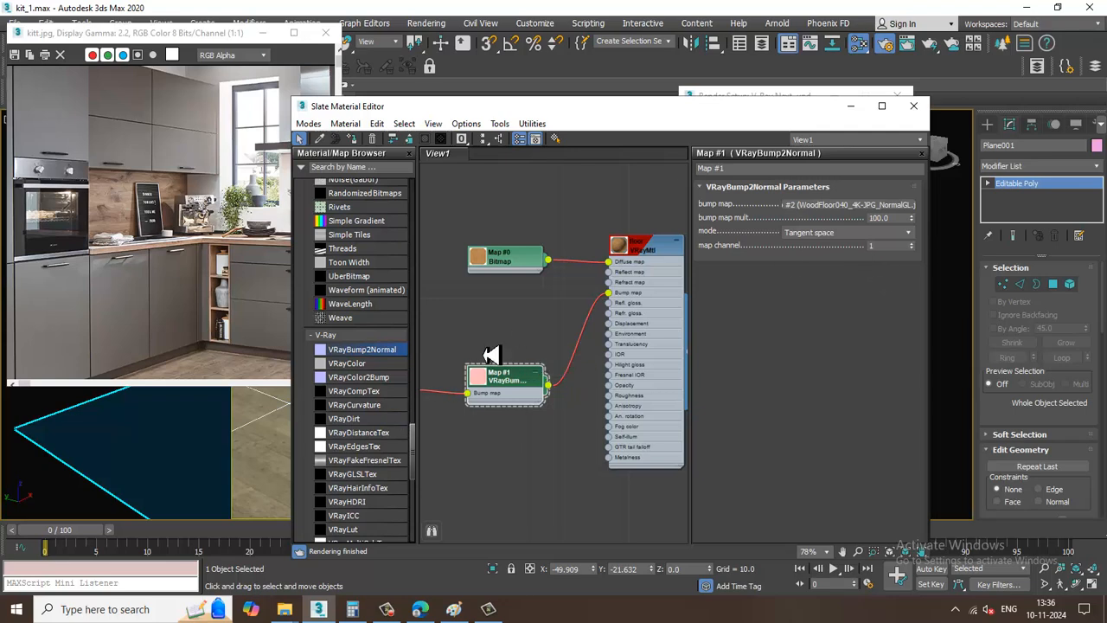
{"action": "middle_click_drag", "start_coordinate": [493, 354], "coordinate": [615, 357]}
{"action": "double_click", "coordinate": [502, 401]}
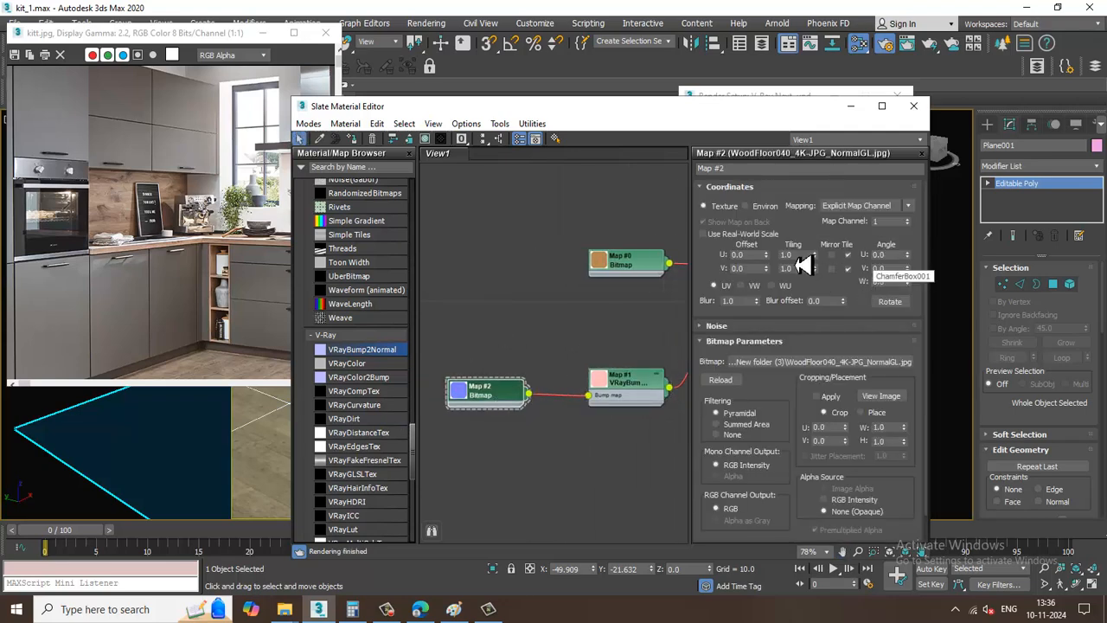
{"action": "type", "text": "2"}
{"action": "key", "text": "Return"}
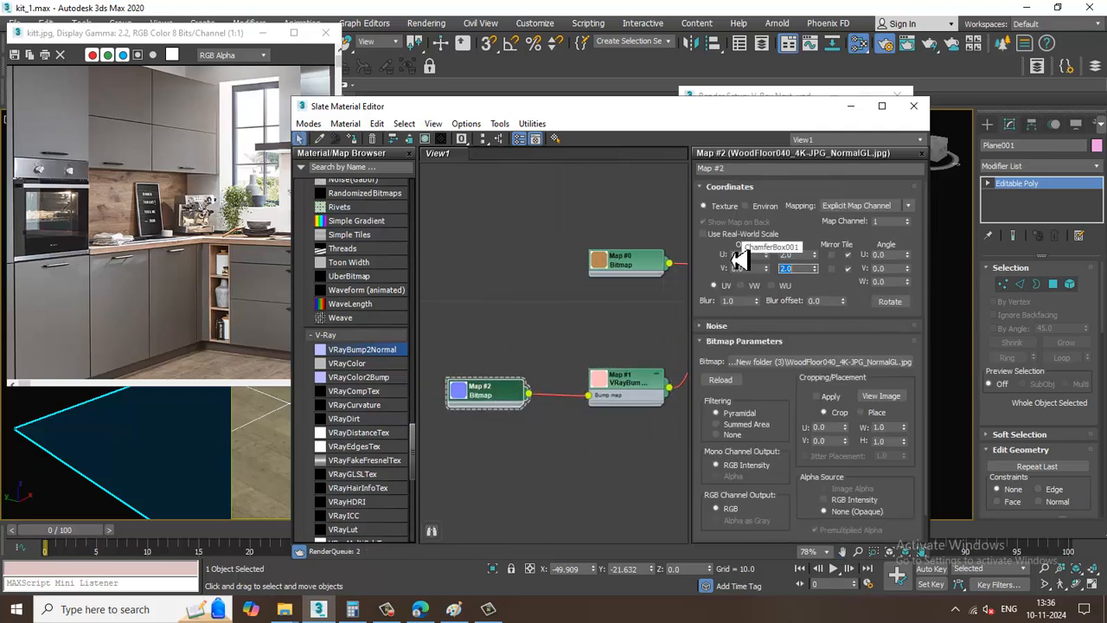
Load WoodFloor040_4K-JPG_Roughness.jpg as a Bitmap in the floor material's Roughness slot
{"action": "middle_click_drag", "start_coordinate": [650, 302], "coordinate": [486, 351]}
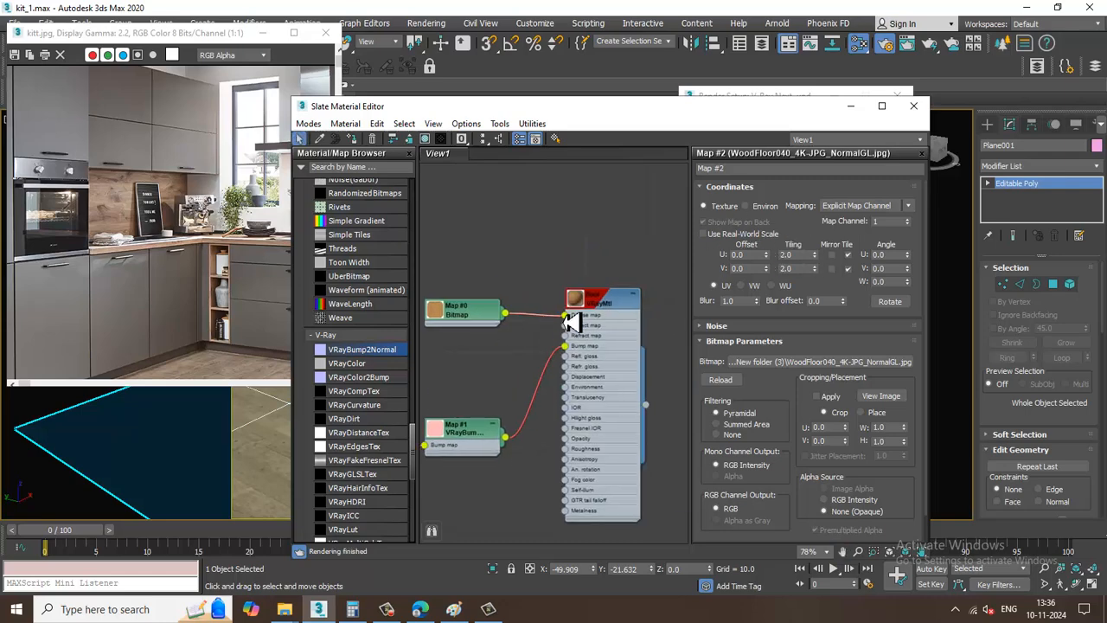
{"action": "double_click", "coordinate": [609, 313]}
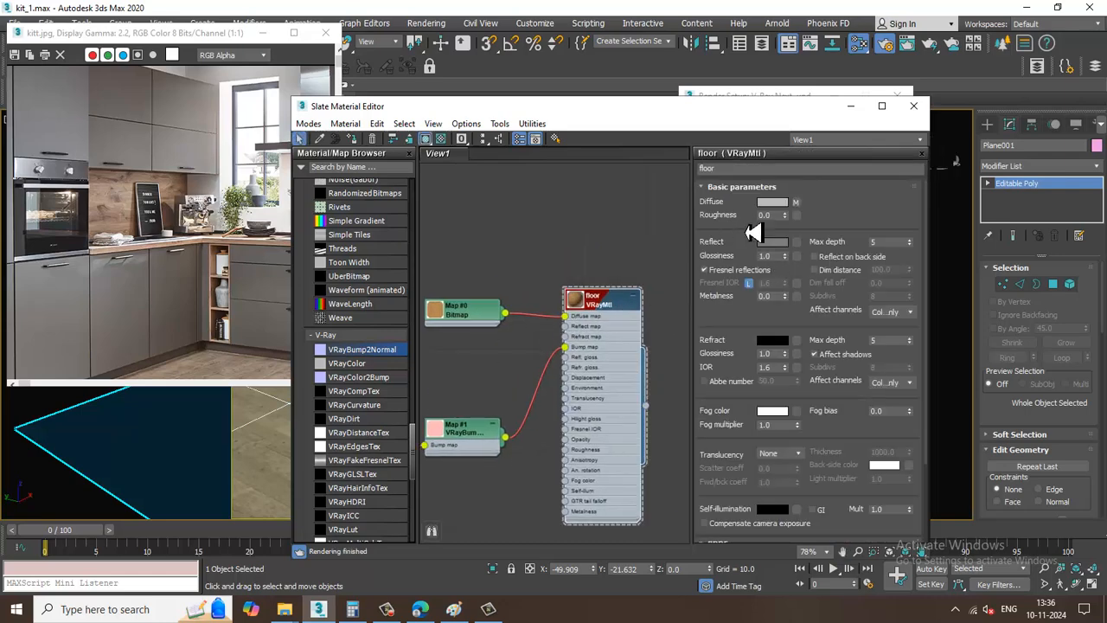
{"action": "left_click", "coordinate": [796, 216]}
{"action": "double_click", "coordinate": [428, 165]}
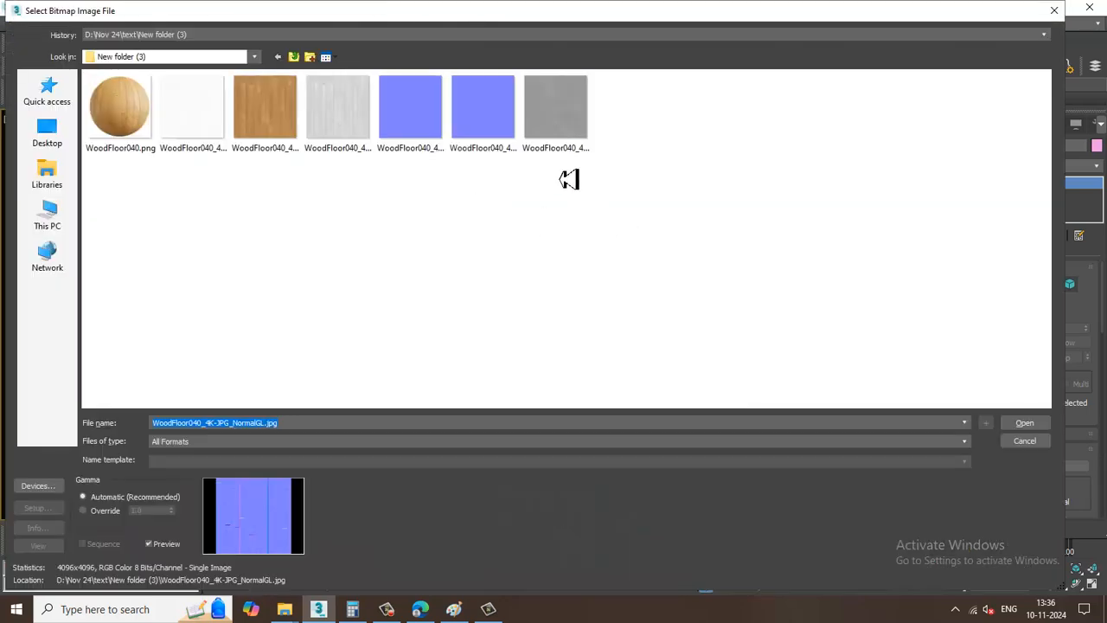
{"action": "left_click", "coordinate": [563, 136]}
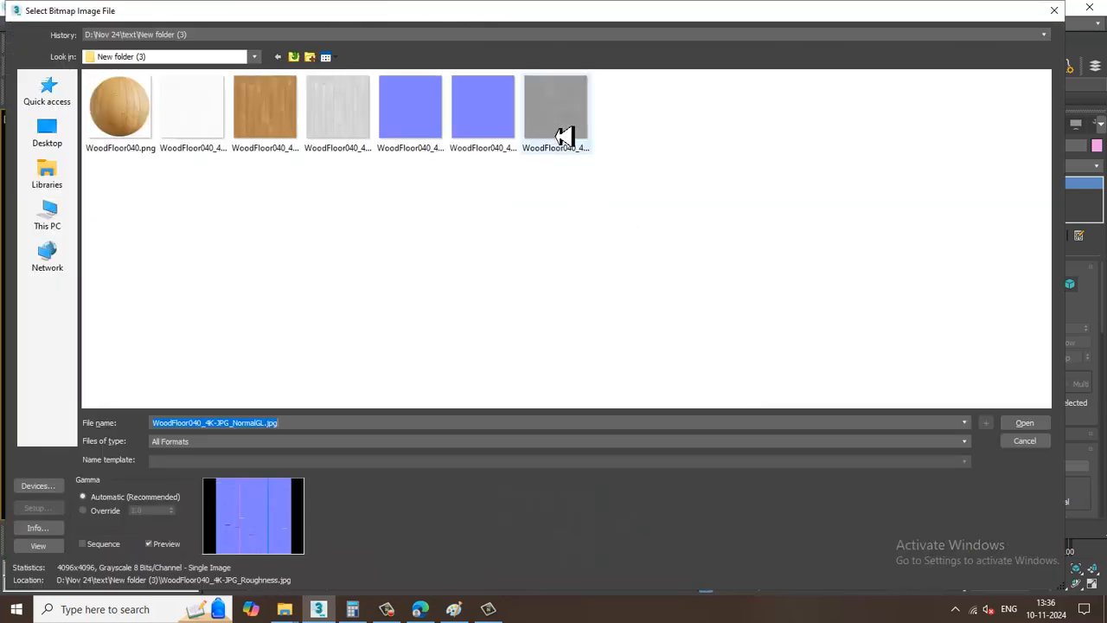
{"action": "double_click", "coordinate": [563, 136]}
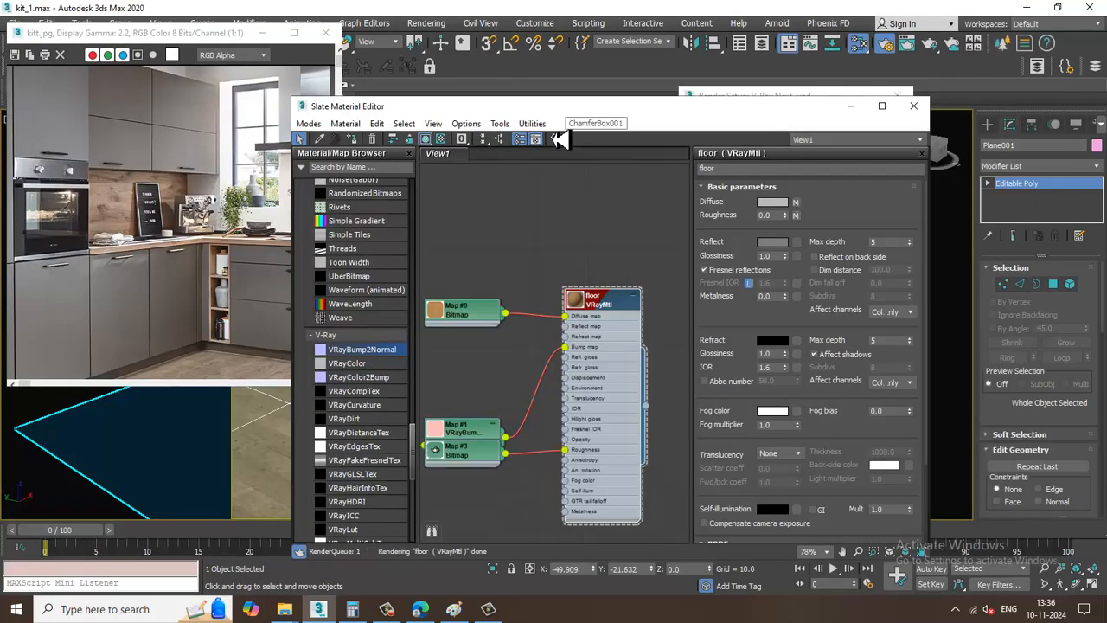
Separate the overlapping bump and roughness nodes and set the roughness bitmap's U and V tiling to 2.0
{"action": "middle_click_drag", "start_coordinate": [566, 275], "coordinate": [629, 250]}
{"action": "left_click_drag", "start_coordinate": [545, 415], "coordinate": [548, 350]}
{"action": "middle_click_drag", "start_coordinate": [549, 350], "coordinate": [510, 394]}
{"action": "left_click", "coordinate": [503, 460]}
{"action": "double_click", "coordinate": [504, 467]}
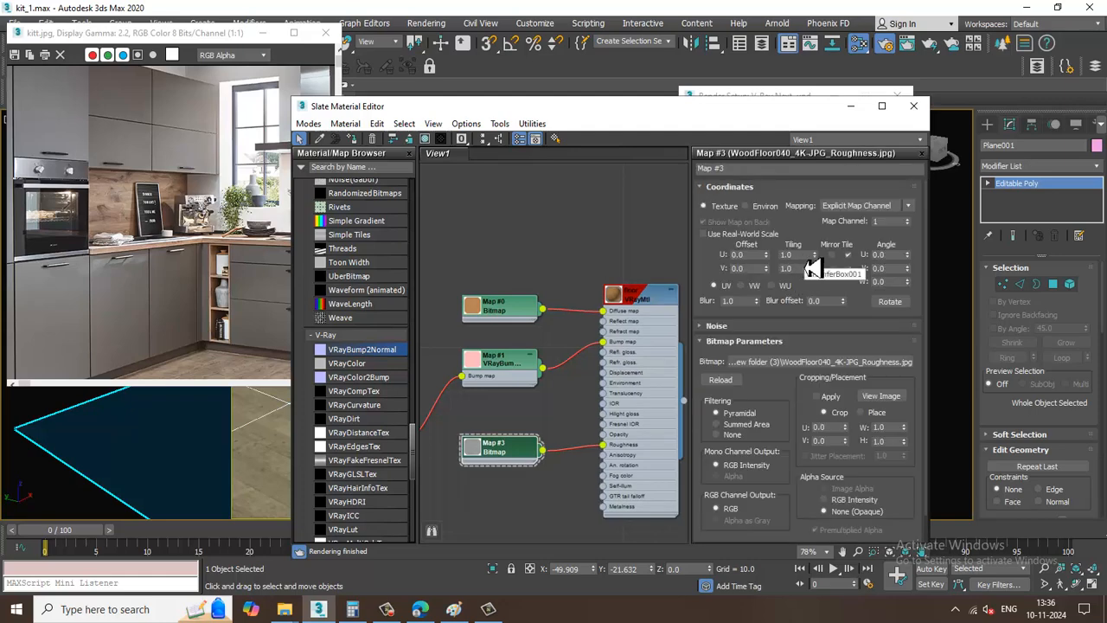
{"action": "type", "text": "2"}
{"action": "key", "text": "Tab"}
{"action": "type", "text": "2"}
{"action": "key", "text": "Return"}
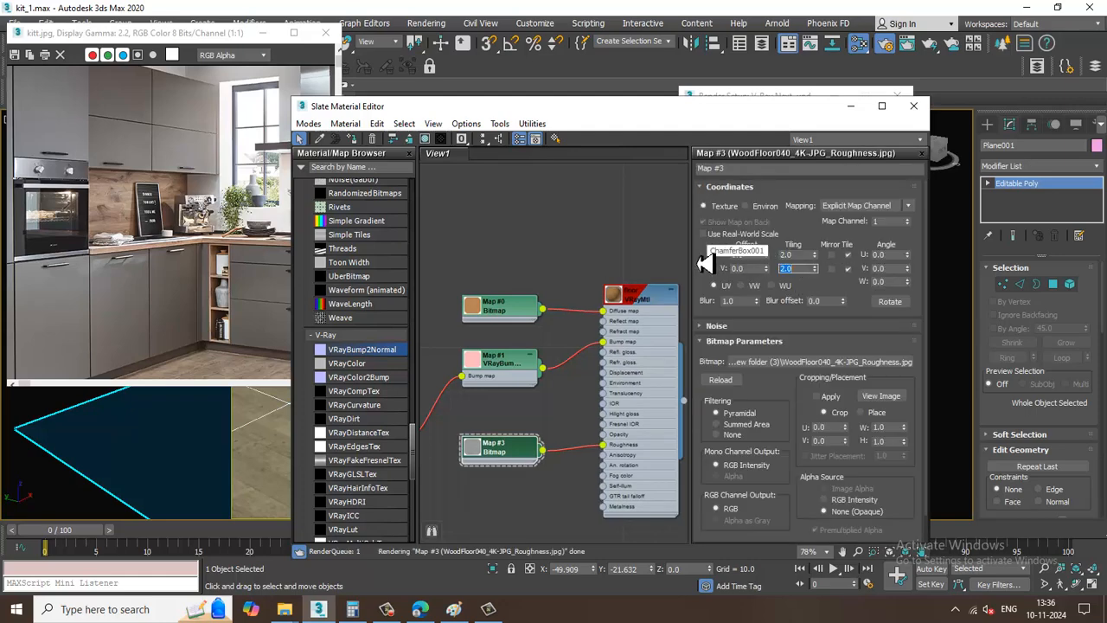
Minimise the material editor, adjust the perspective view of the kitchen and floor, and close and reopen Render Setup
{"action": "left_click", "coordinate": [856, 108]}
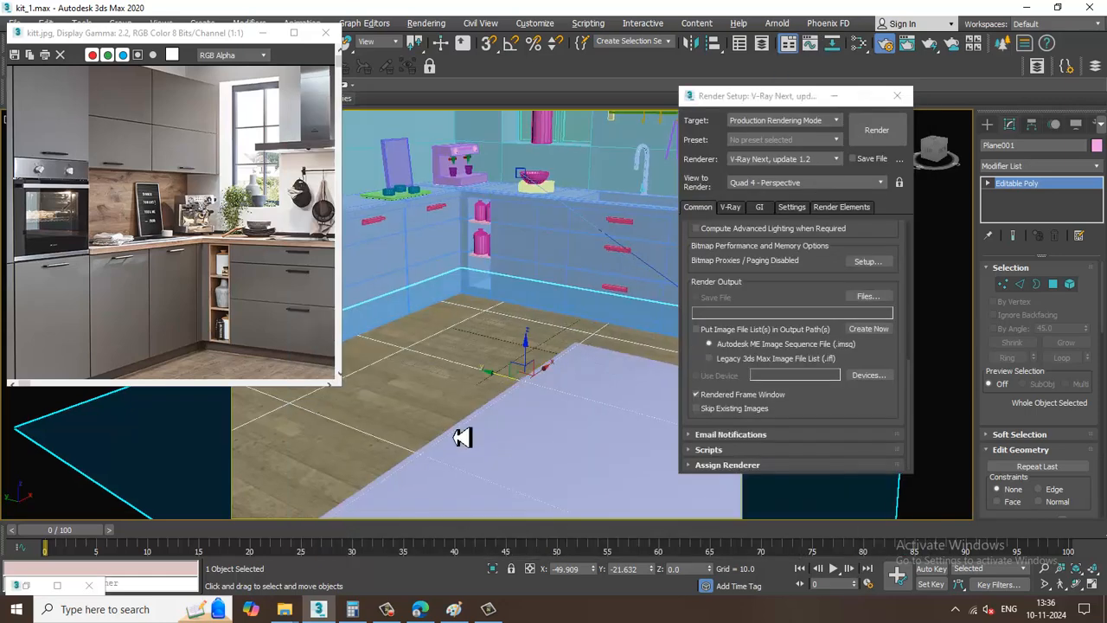
{"action": "scroll", "coordinate": [459, 438], "scroll_direction": "up", "scroll_amount": 4}
{"action": "middle_click_drag", "start_coordinate": [455, 436], "coordinate": [548, 423], "text": "alt"}
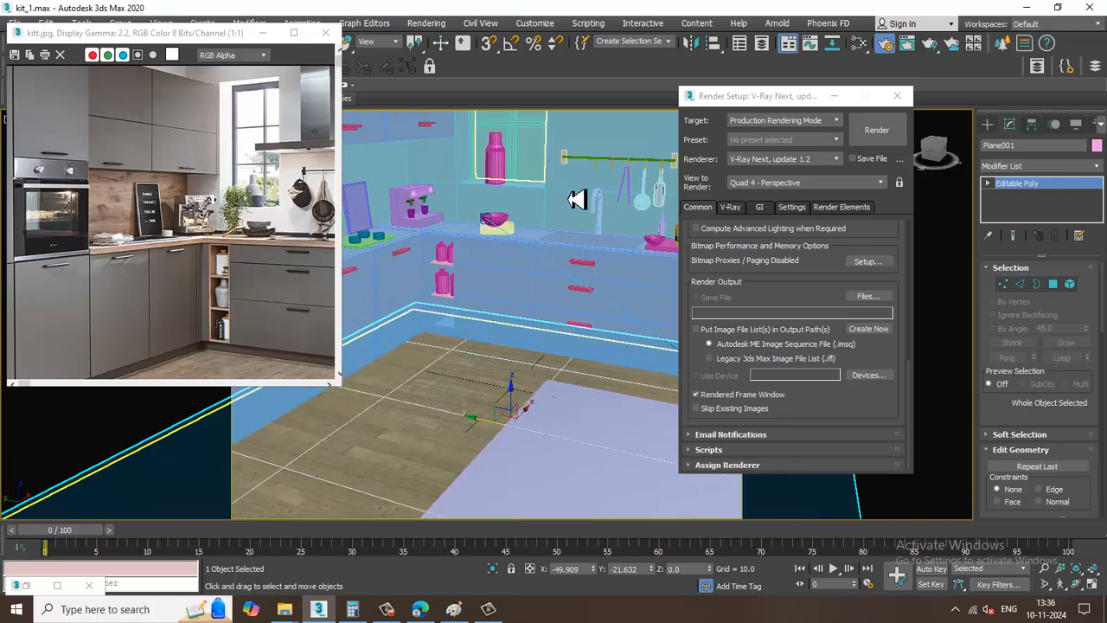
{"action": "left_click", "coordinate": [428, 24]}
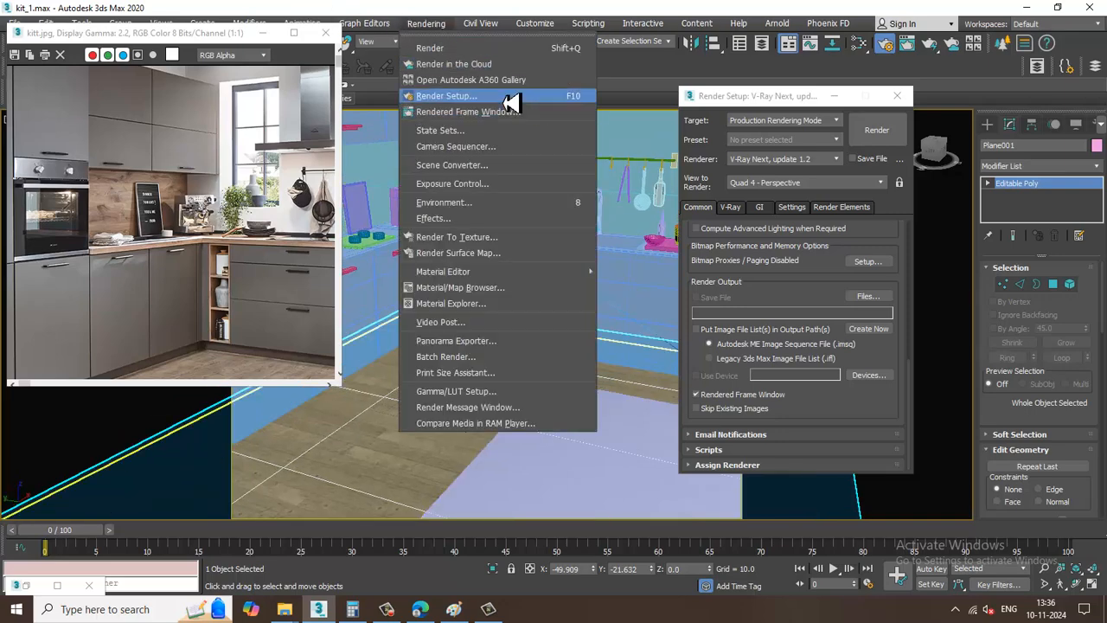
{"action": "left_click", "coordinate": [509, 100]}
{"action": "left_click", "coordinate": [426, 24]}
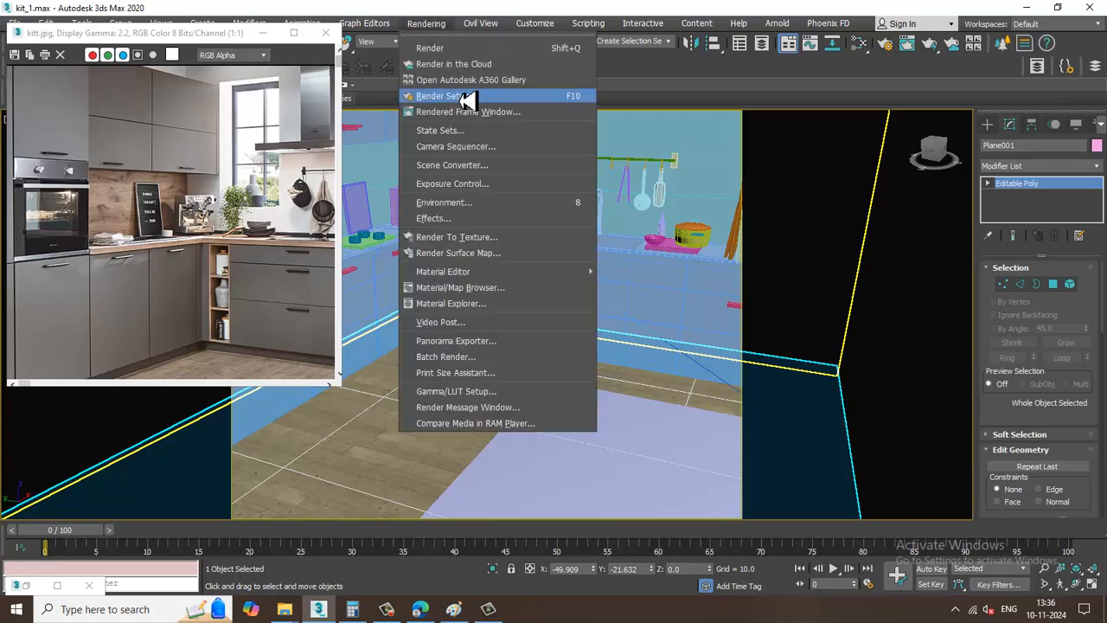
{"action": "left_click", "coordinate": [467, 101]}
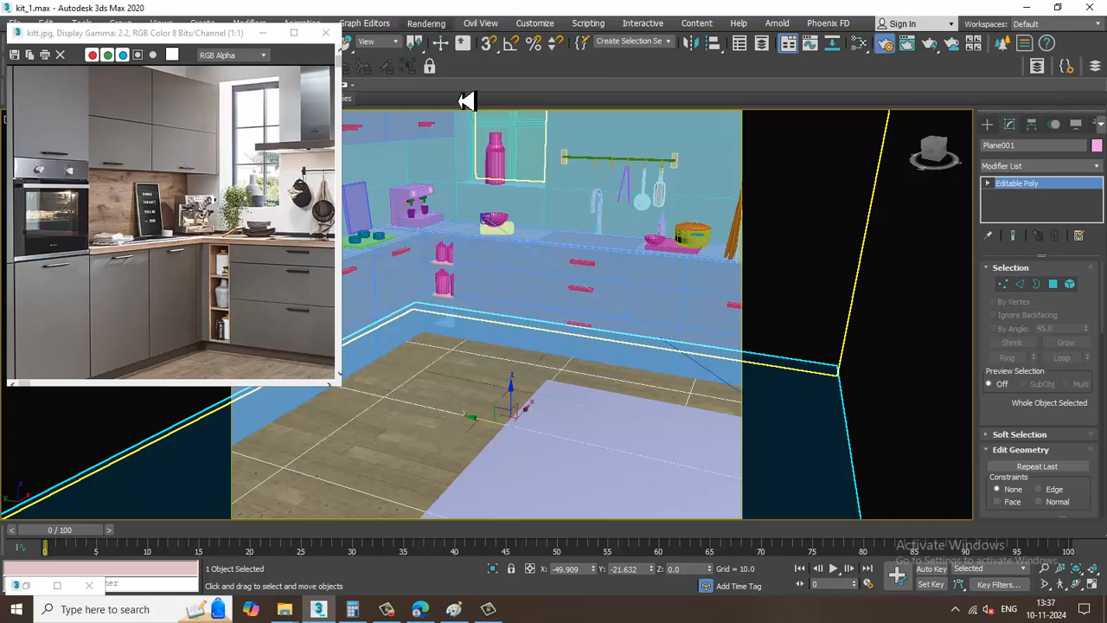
Set the V-Ray image sampler type to Bucket
{"action": "left_click", "coordinate": [733, 208]}
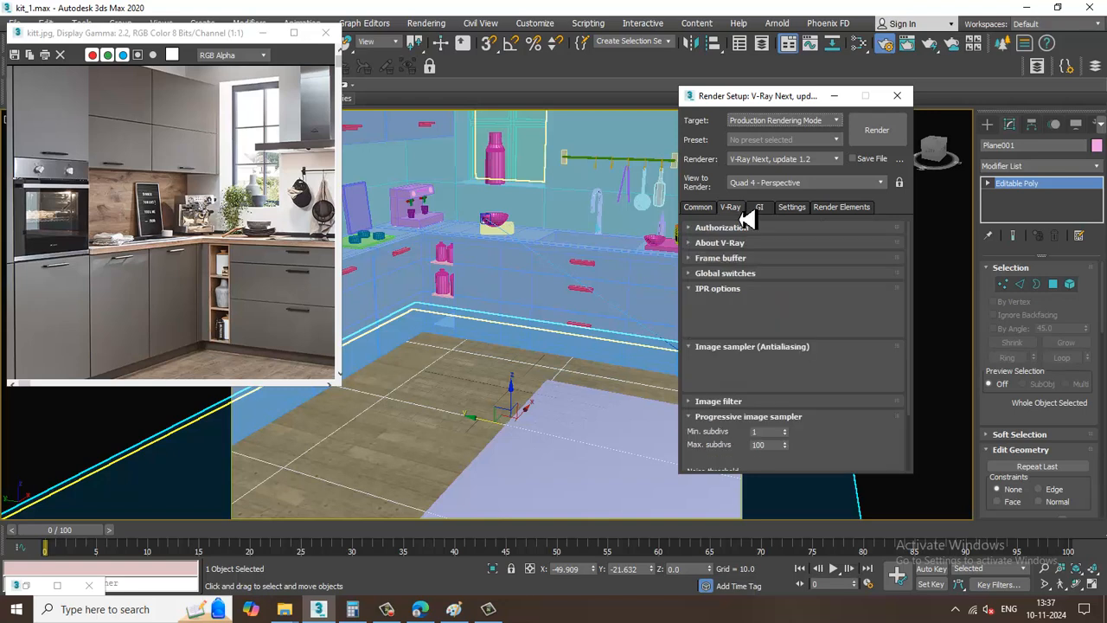
{"action": "left_click", "coordinate": [766, 364]}
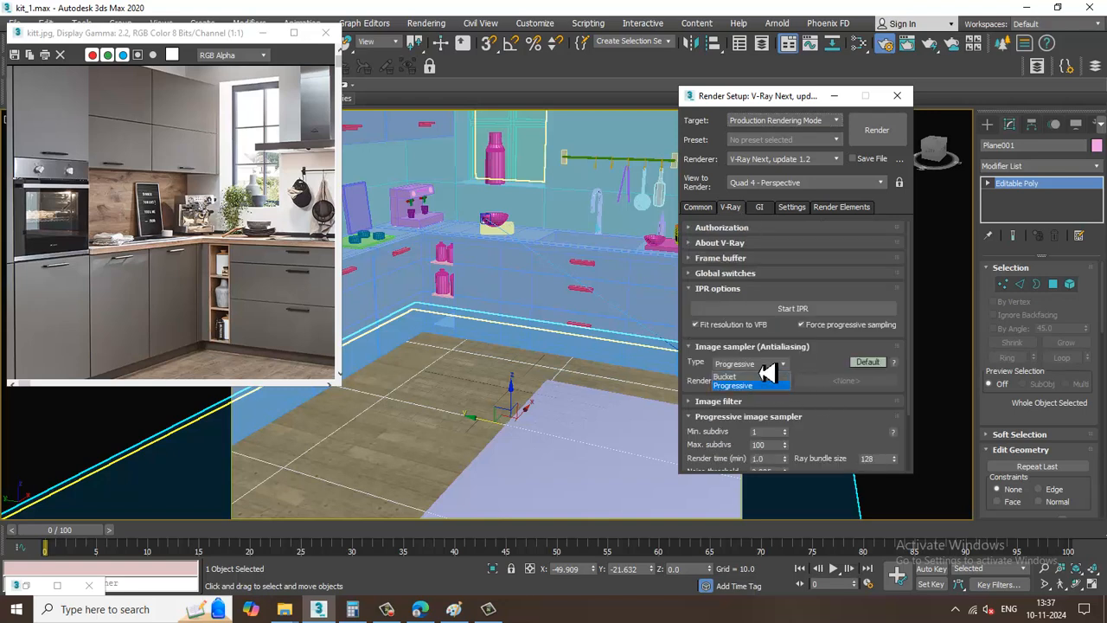
{"action": "left_click", "coordinate": [731, 376]}
Enable the V-Ray GI environment and set the color mapping type to Exponential
{"action": "scroll", "coordinate": [855, 321], "scroll_direction": "down", "scroll_amount": 2}
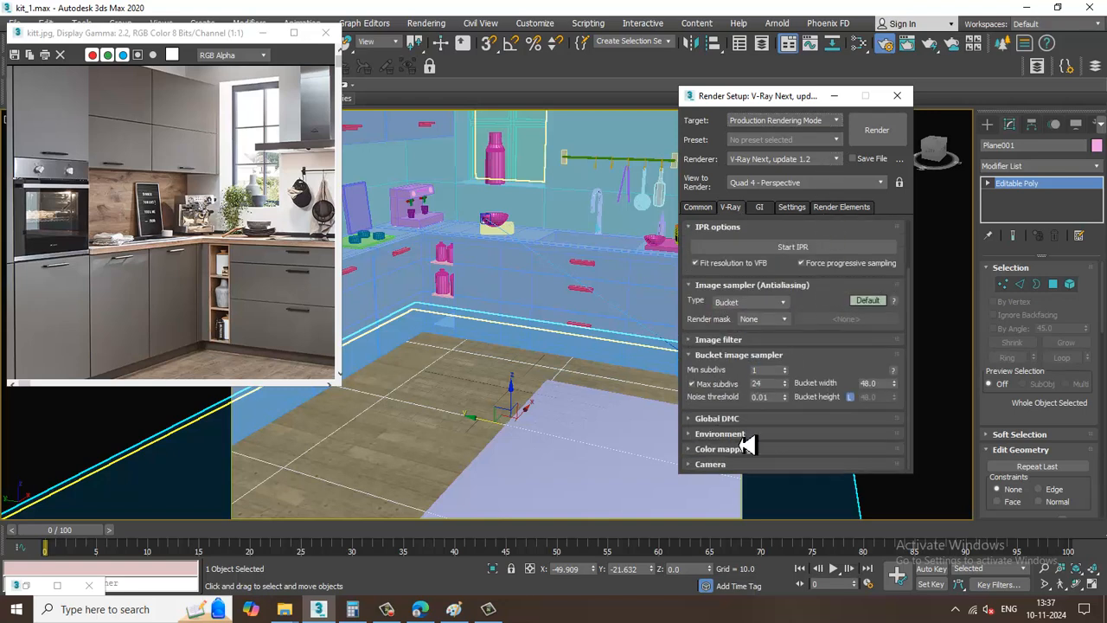
{"action": "left_click", "coordinate": [725, 434]}
{"action": "left_click", "coordinate": [693, 294]}
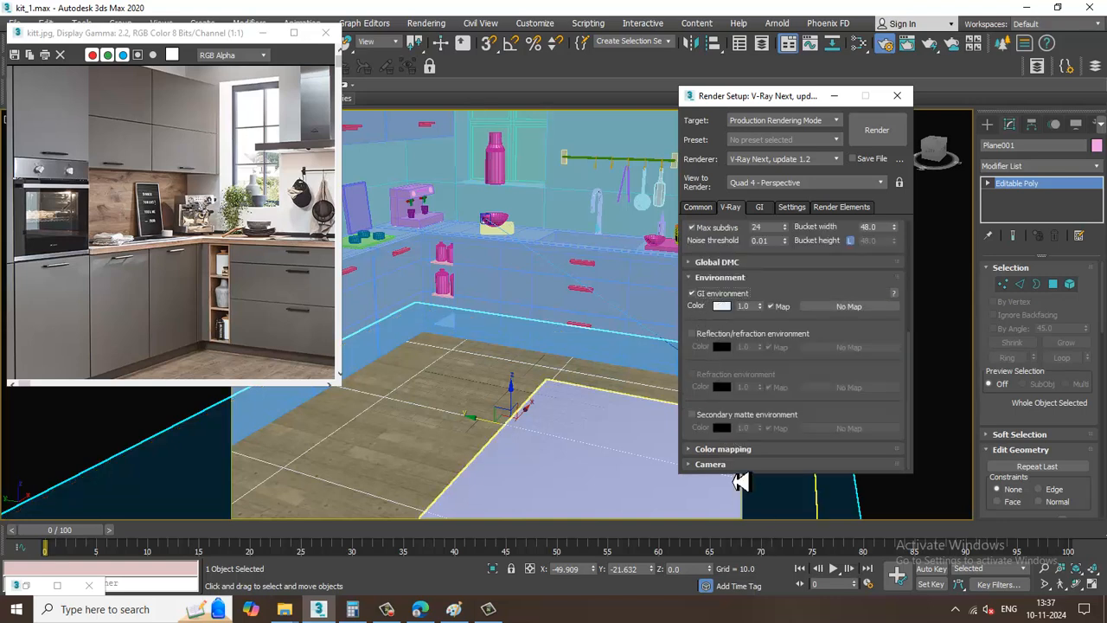
{"action": "left_click", "coordinate": [748, 449]}
{"action": "left_click", "coordinate": [775, 420]}
{"action": "left_click", "coordinate": [765, 444]}
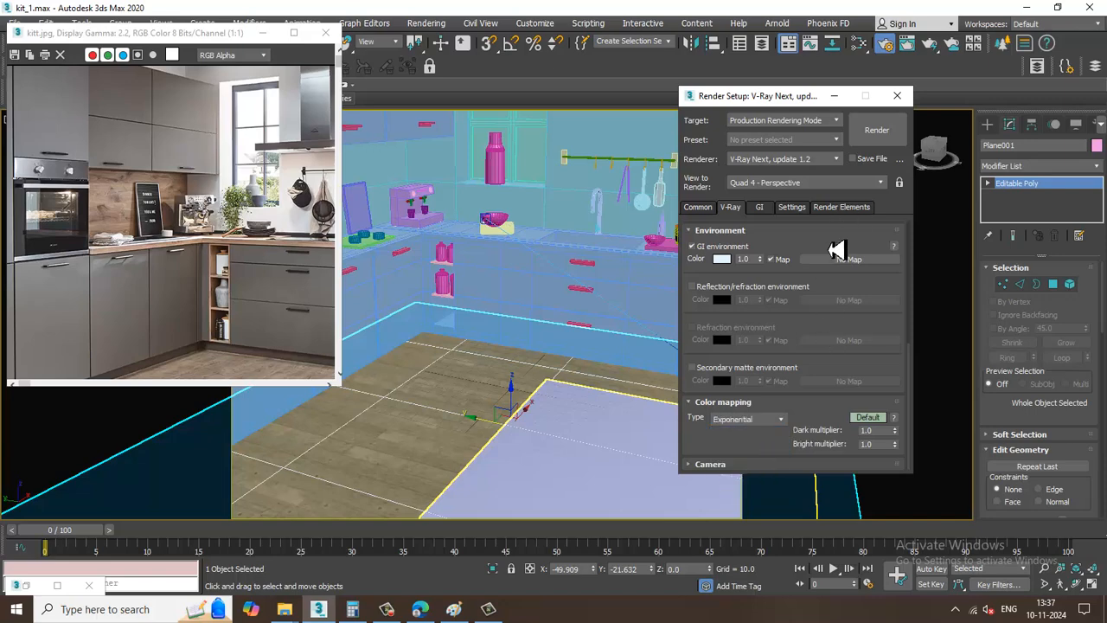
Set the image filter to Catmull-Rom and the bucket sampler's noise threshold to 0.001
{"action": "scroll", "coordinate": [836, 250], "scroll_direction": "up", "scroll_amount": 5}
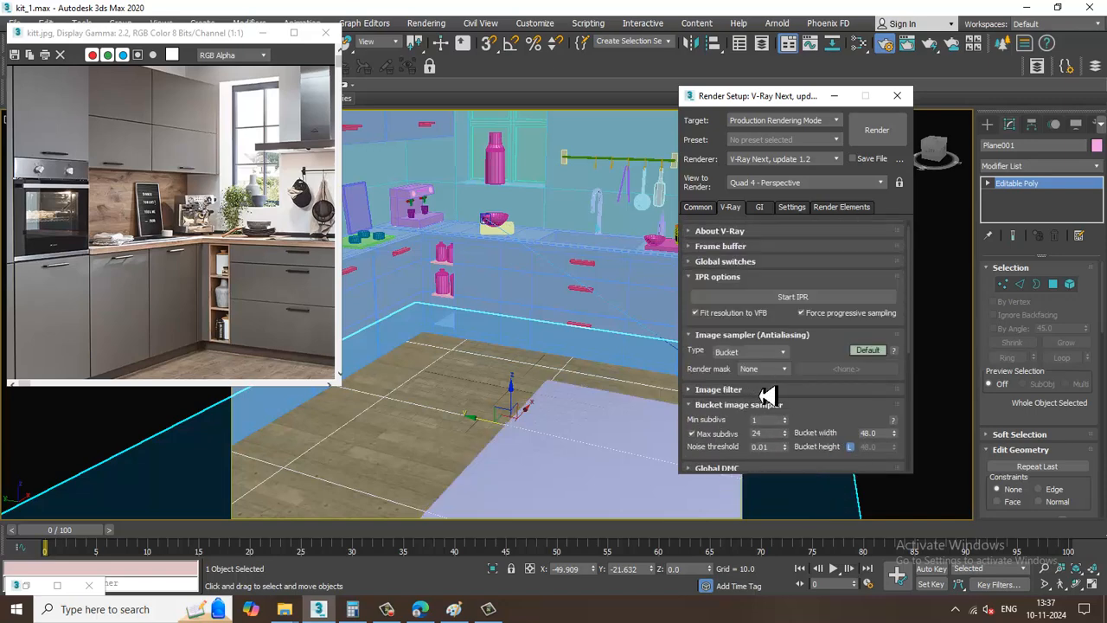
{"action": "left_click", "coordinate": [766, 391]}
{"action": "left_click", "coordinate": [867, 406]}
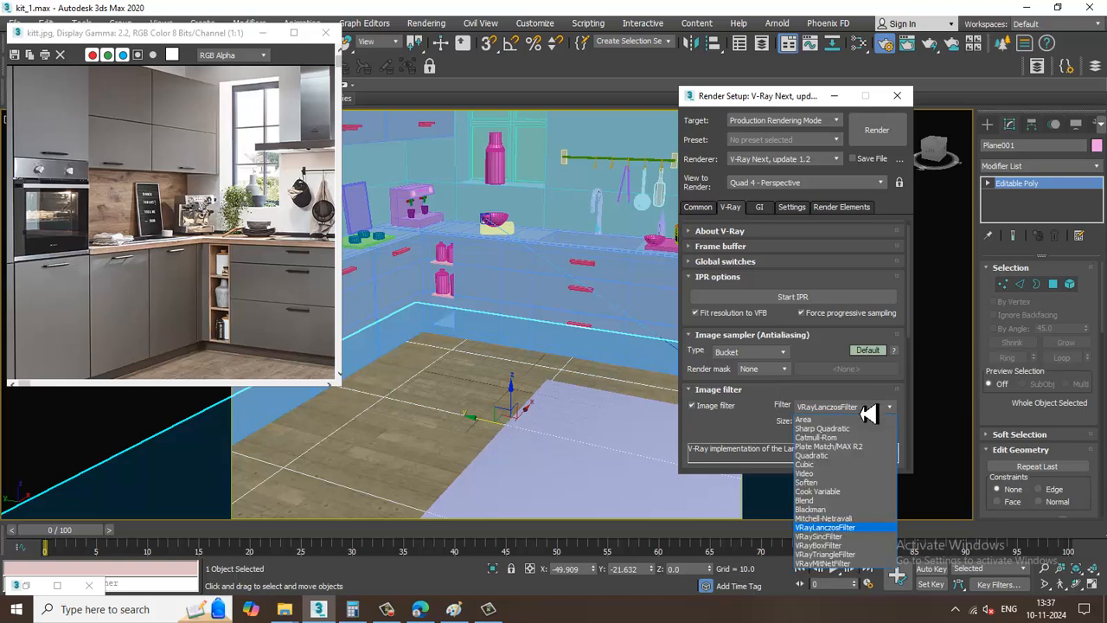
{"action": "left_click", "coordinate": [817, 437]}
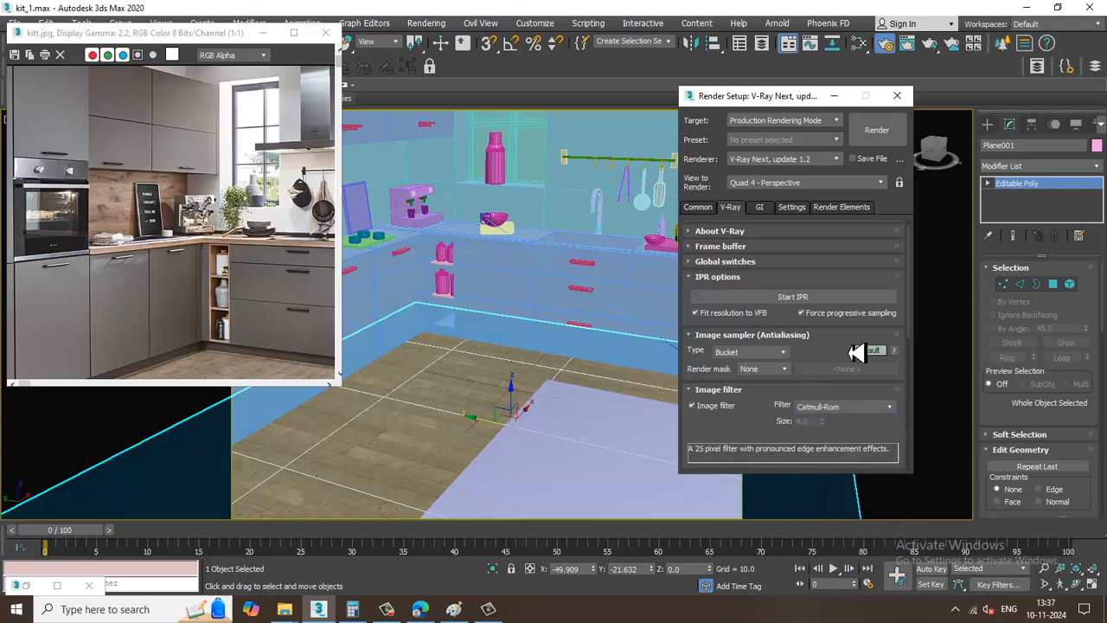
{"action": "scroll", "coordinate": [856, 352], "scroll_direction": "down", "scroll_amount": 5}
{"action": "left_click_drag", "start_coordinate": [769, 342], "coordinate": [704, 346]}
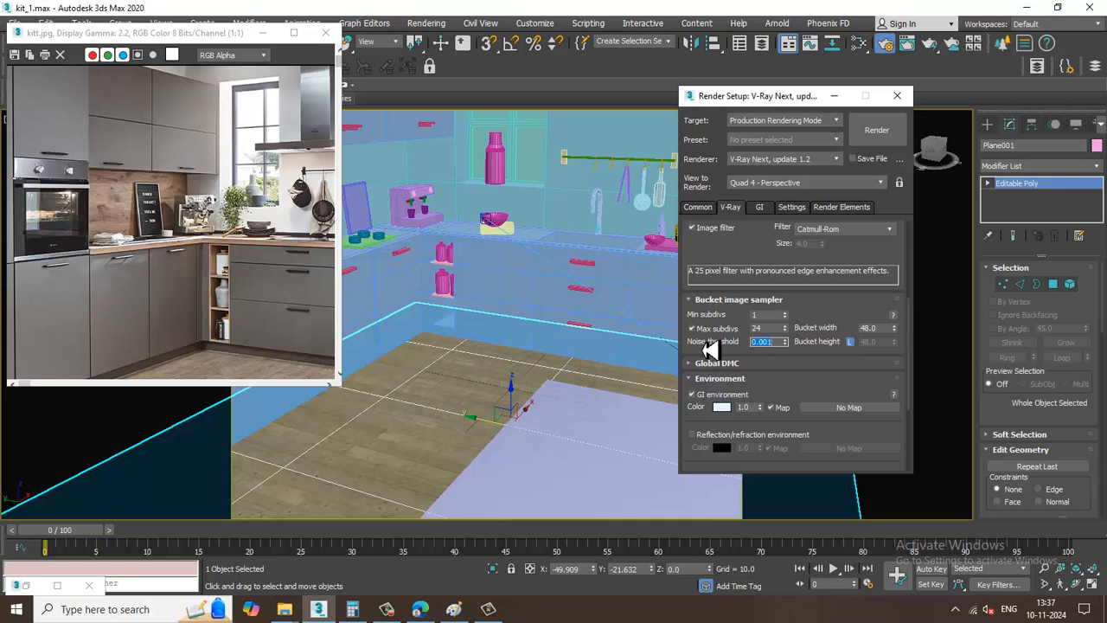
Switch the Global DMC settings to Advanced and set their noise threshold to 0.001
{"action": "left_click", "coordinate": [741, 364]}
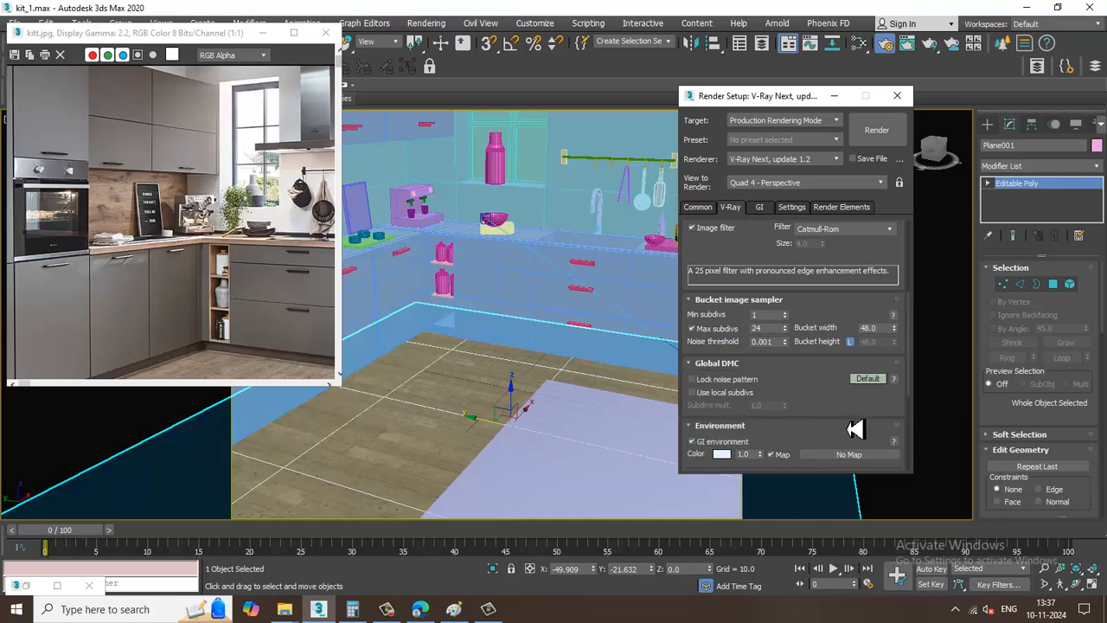
{"action": "left_click", "coordinate": [869, 379]}
{"action": "left_click_drag", "start_coordinate": [885, 421], "coordinate": [822, 408]}
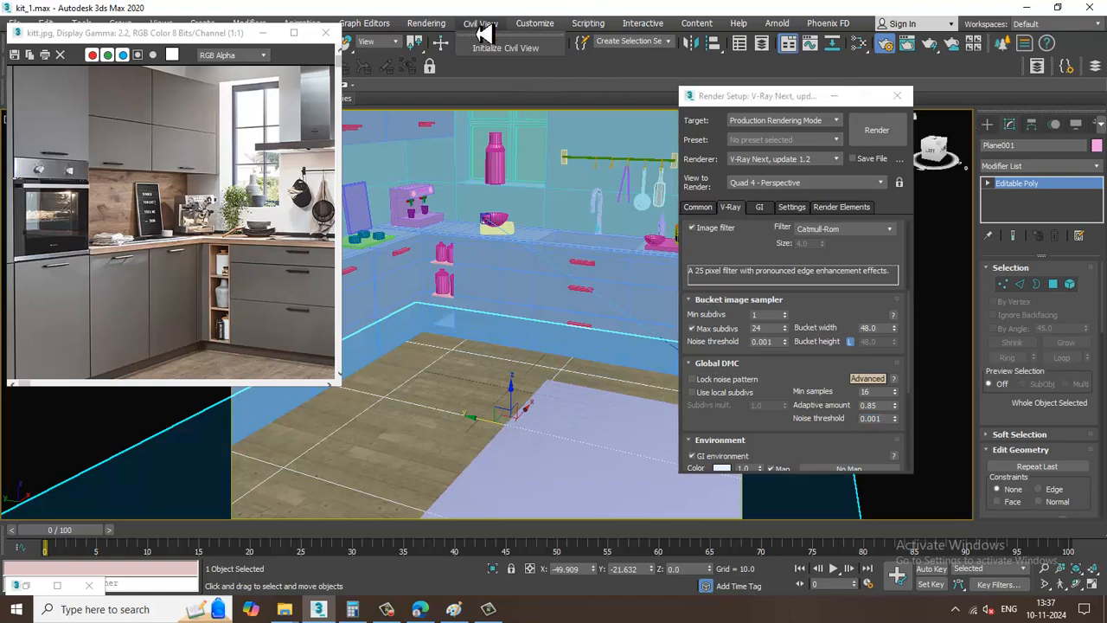
Set the background color to white in the scene's Environment and Effects settings
{"action": "left_click", "coordinate": [378, 22]}
{"action": "left_click", "coordinate": [482, 206]}
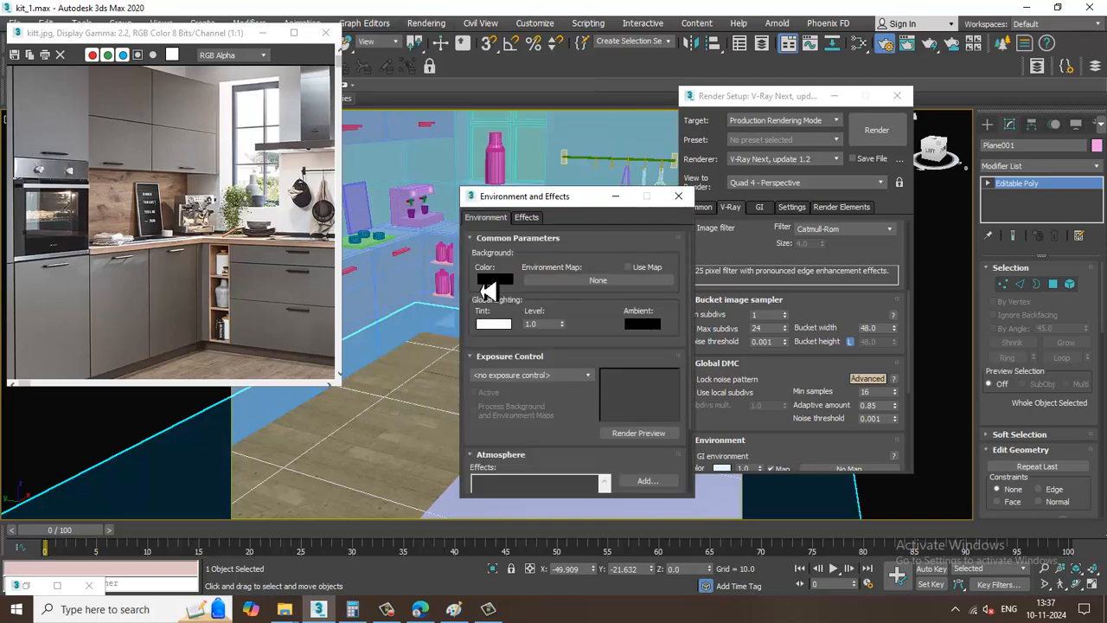
{"action": "left_click", "coordinate": [490, 281]}
{"action": "left_click_drag", "start_coordinate": [400, 147], "coordinate": [419, 215]}
{"action": "left_click", "coordinate": [511, 214]}
Move the reference image clear of the menu bar and save the scene
{"action": "left_click_drag", "start_coordinate": [129, 33], "coordinate": [133, 60]}
{"action": "left_click", "coordinate": [15, 22]}
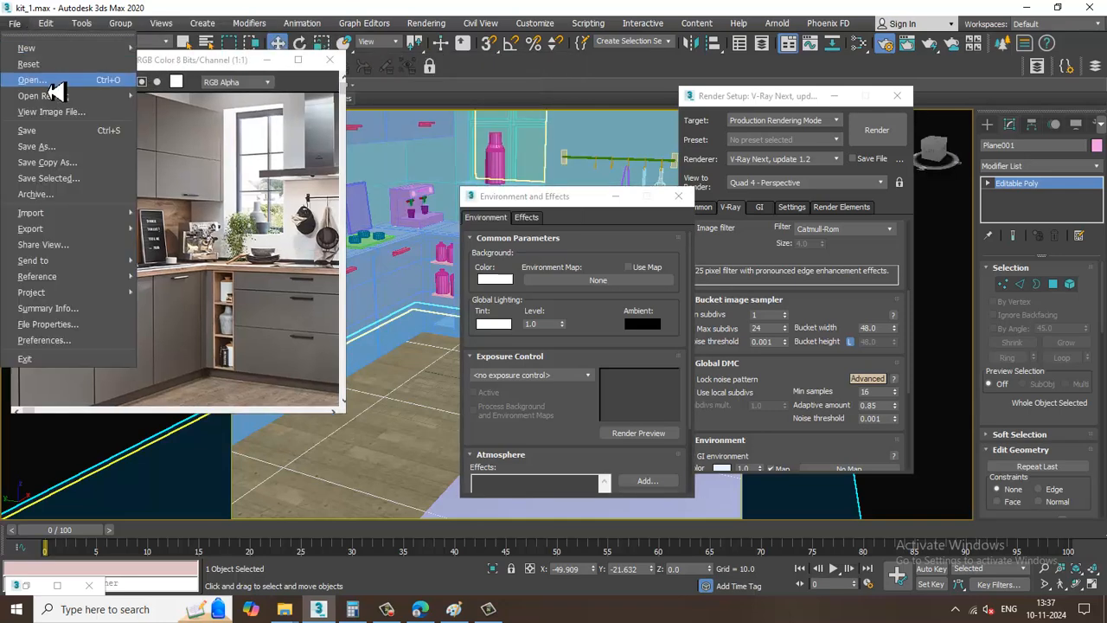
{"action": "left_click", "coordinate": [73, 132]}
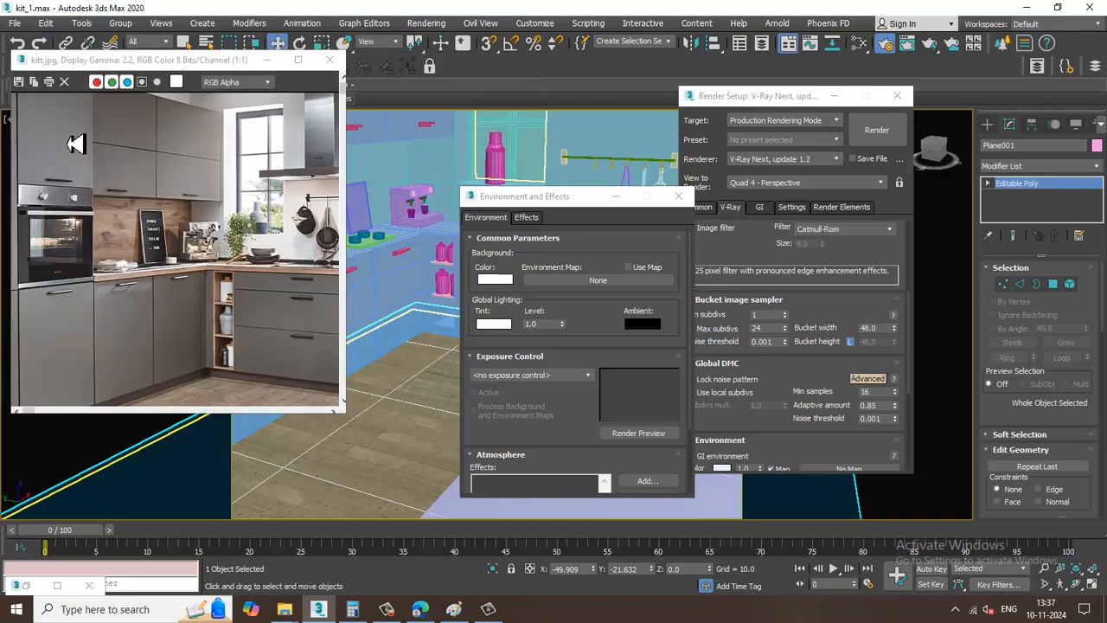
Render the perspective view framed on the wood floor to check it, and close the frame buffer
{"action": "middle_click_drag", "start_coordinate": [395, 489], "coordinate": [424, 388]}
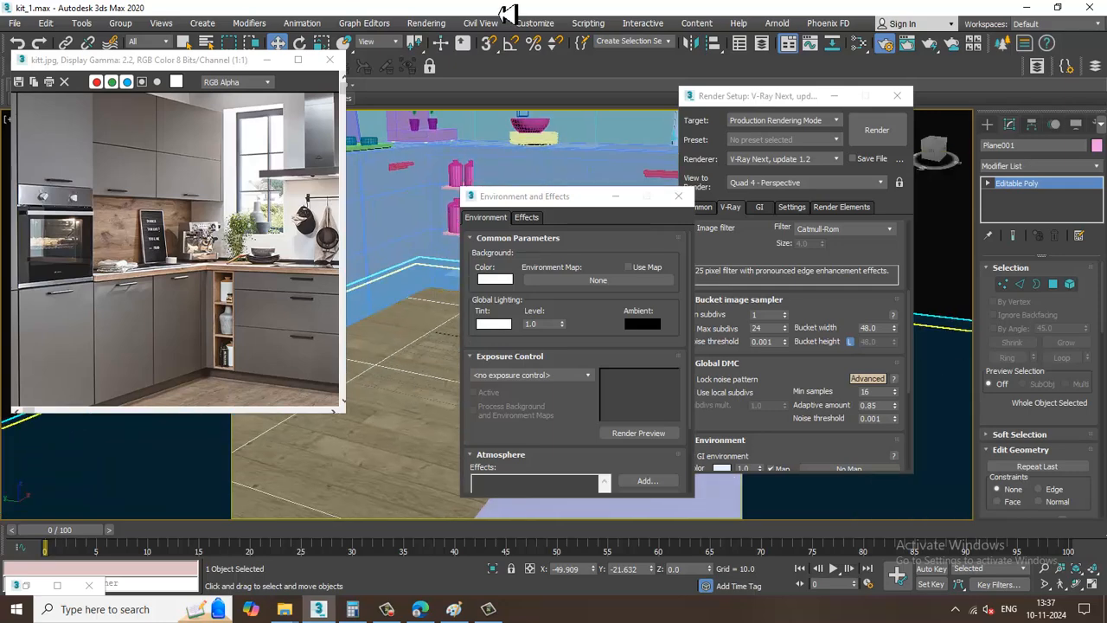
{"action": "left_click", "coordinate": [428, 23]}
{"action": "left_click", "coordinate": [480, 49]}
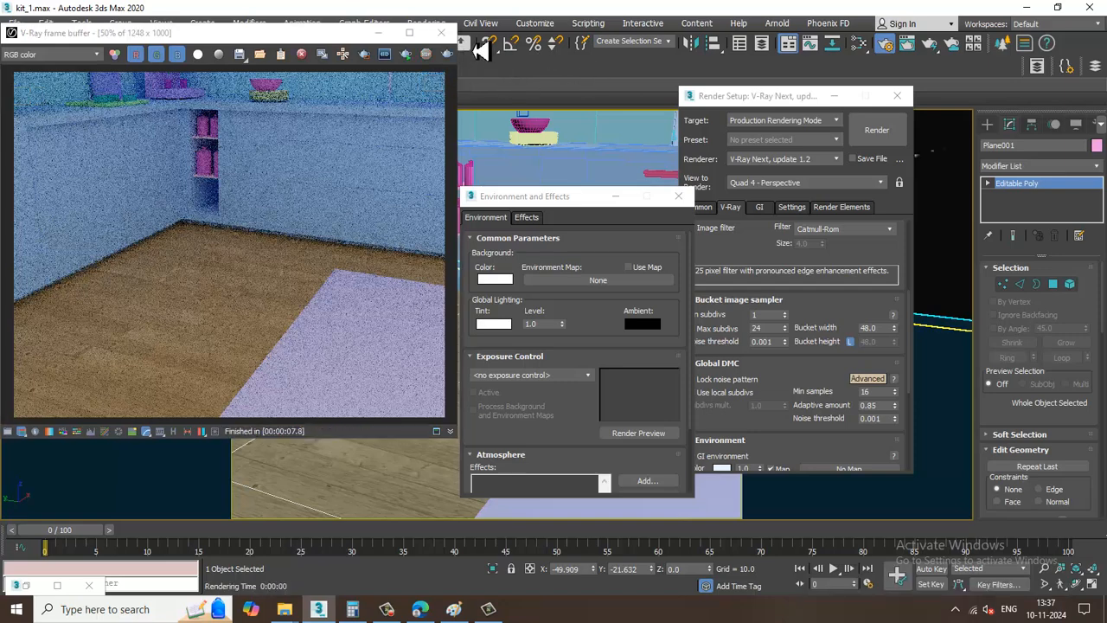
{"action": "left_click", "coordinate": [441, 32]}
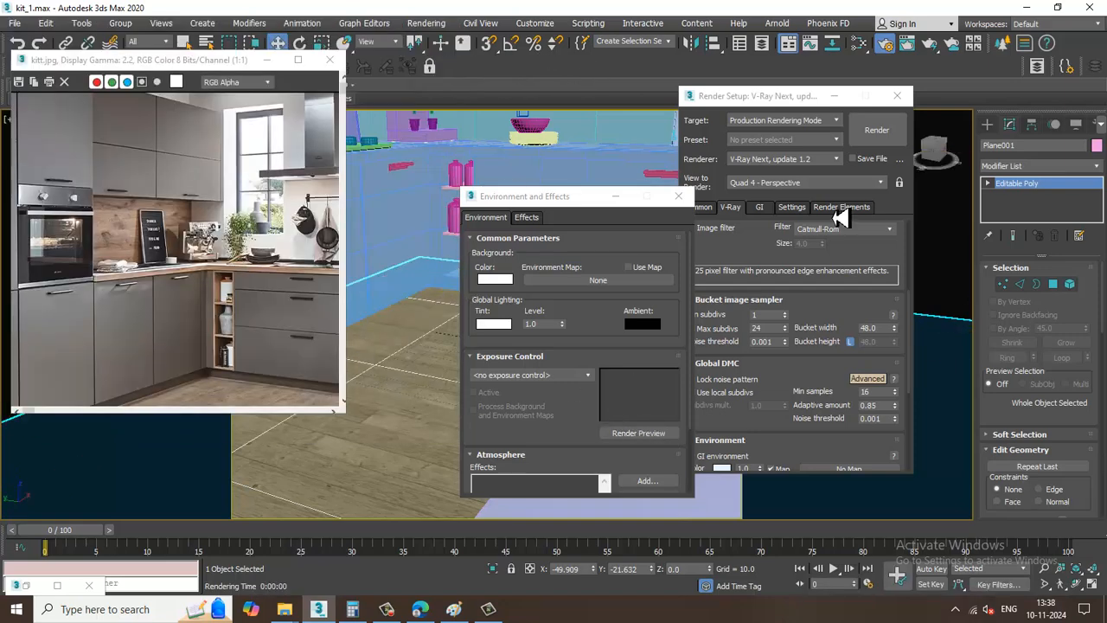
Set the floor material's reflection color to a neutral gray with value 89
{"action": "key", "text": "m"}
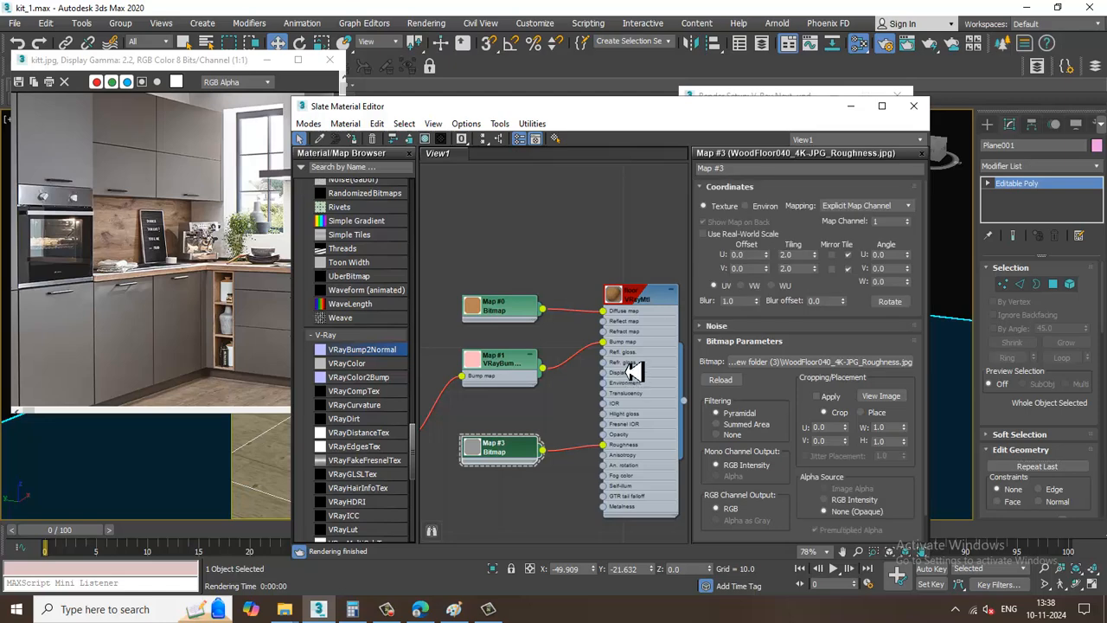
{"action": "double_click", "coordinate": [640, 298]}
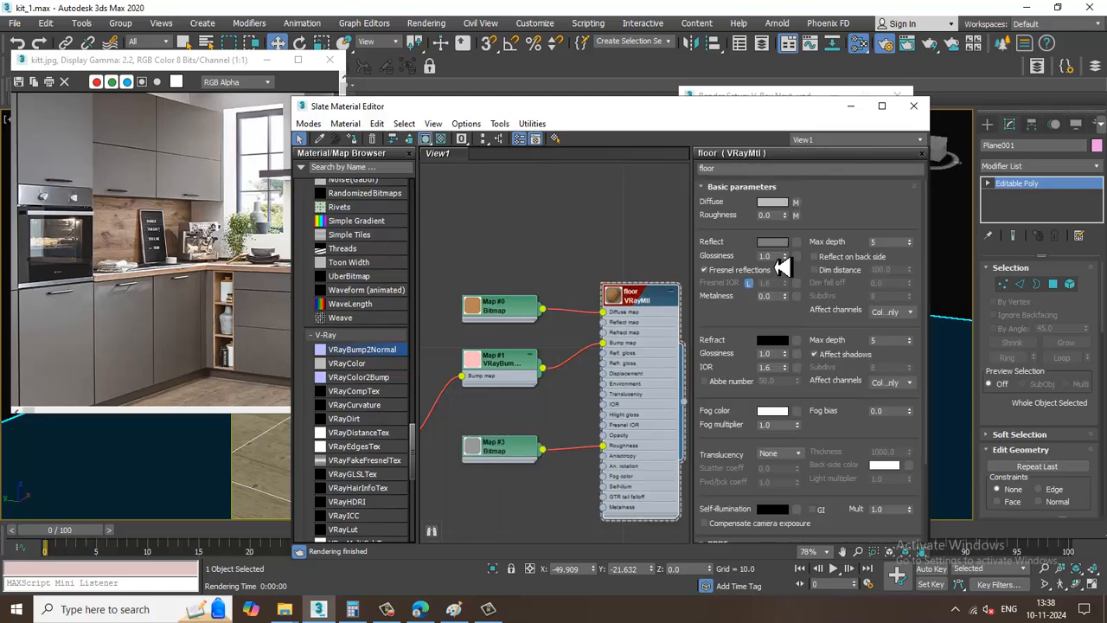
{"action": "left_click", "coordinate": [777, 243]}
{"action": "left_click_drag", "start_coordinate": [415, 121], "coordinate": [412, 128]}
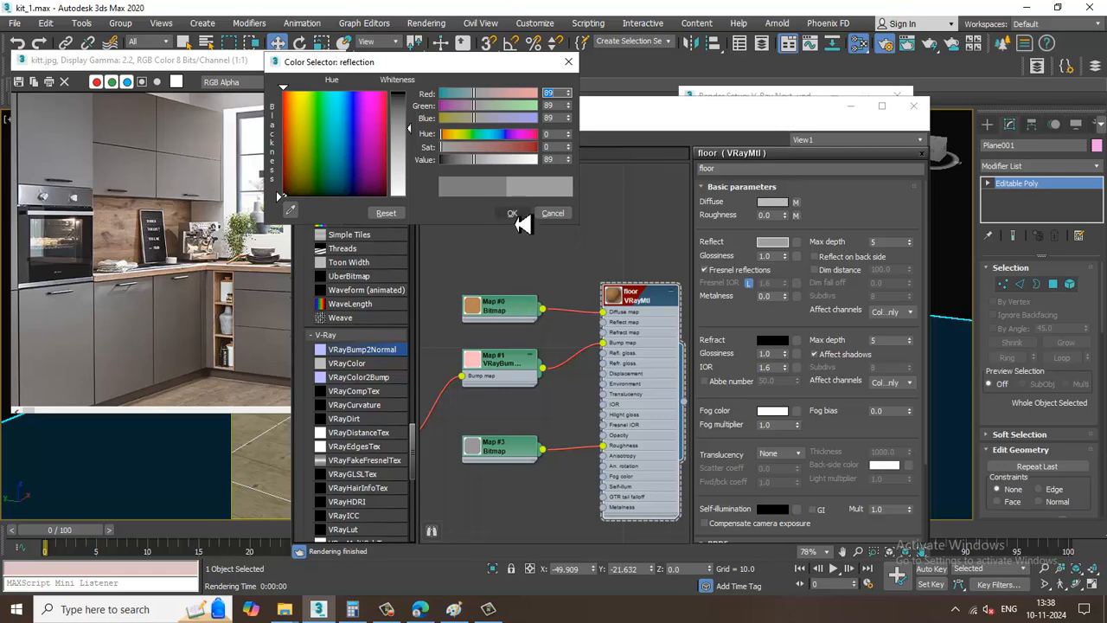
{"action": "left_click", "coordinate": [512, 213]}
Space out the floor material's bitmap and bump nodes in the node view and minimise the material editor
{"action": "left_click_drag", "start_coordinate": [506, 309], "coordinate": [485, 255]}
{"action": "left_click_drag", "start_coordinate": [631, 306], "coordinate": [640, 271]}
{"action": "middle_click_drag", "start_coordinate": [562, 329], "coordinate": [666, 305]}
{"action": "scroll", "coordinate": [563, 309], "scroll_direction": "down", "scroll_amount": 1}
{"action": "middle_click_drag", "start_coordinate": [563, 308], "coordinate": [510, 333]}
{"action": "left_click_drag", "start_coordinate": [558, 378], "coordinate": [554, 348]}
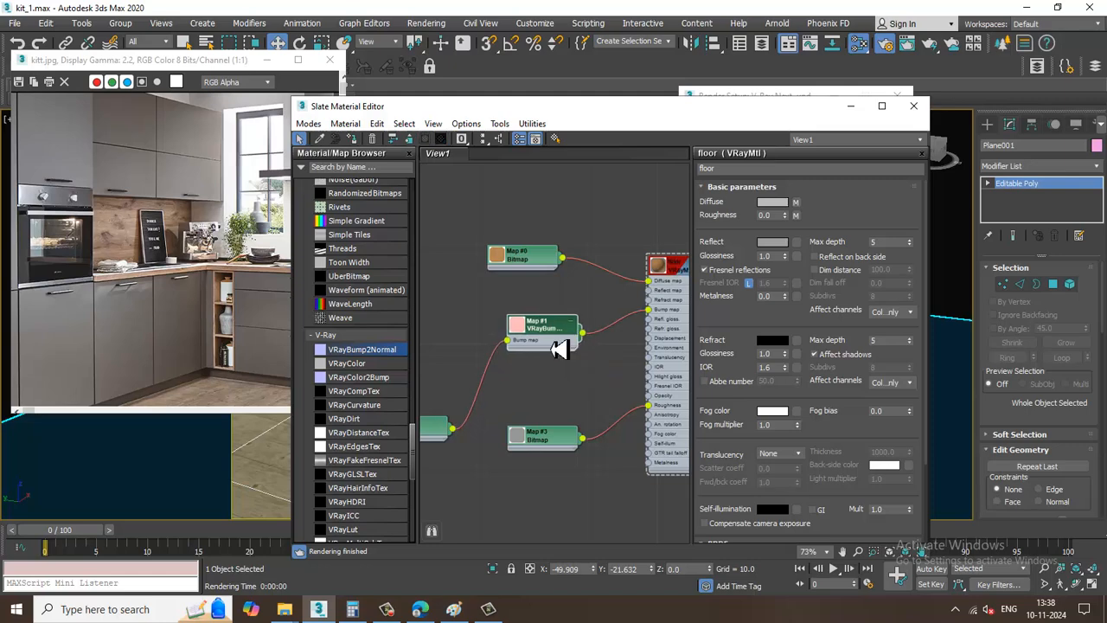
{"action": "middle_click_drag", "start_coordinate": [533, 347], "coordinate": [640, 333]}
{"action": "left_click_drag", "start_coordinate": [538, 420], "coordinate": [520, 361]}
{"action": "middle_click_drag", "start_coordinate": [635, 321], "coordinate": [559, 354]}
{"action": "middle_click_drag", "start_coordinate": [659, 397], "coordinate": [561, 387]}
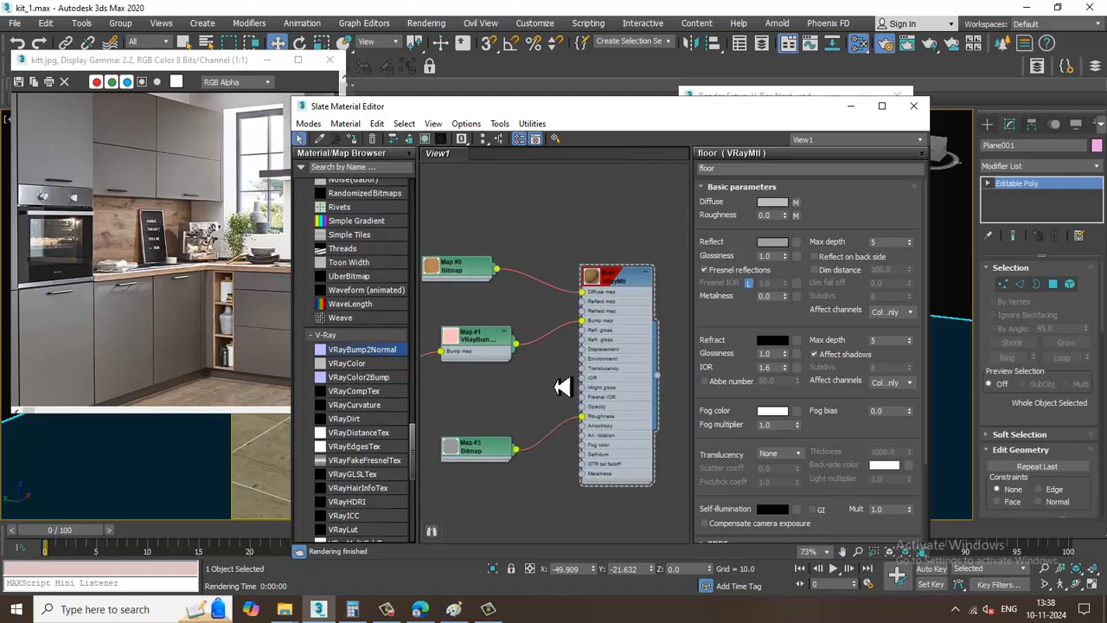
{"action": "left_click_drag", "start_coordinate": [503, 452], "coordinate": [487, 461]}
{"action": "left_click", "coordinate": [851, 107]}
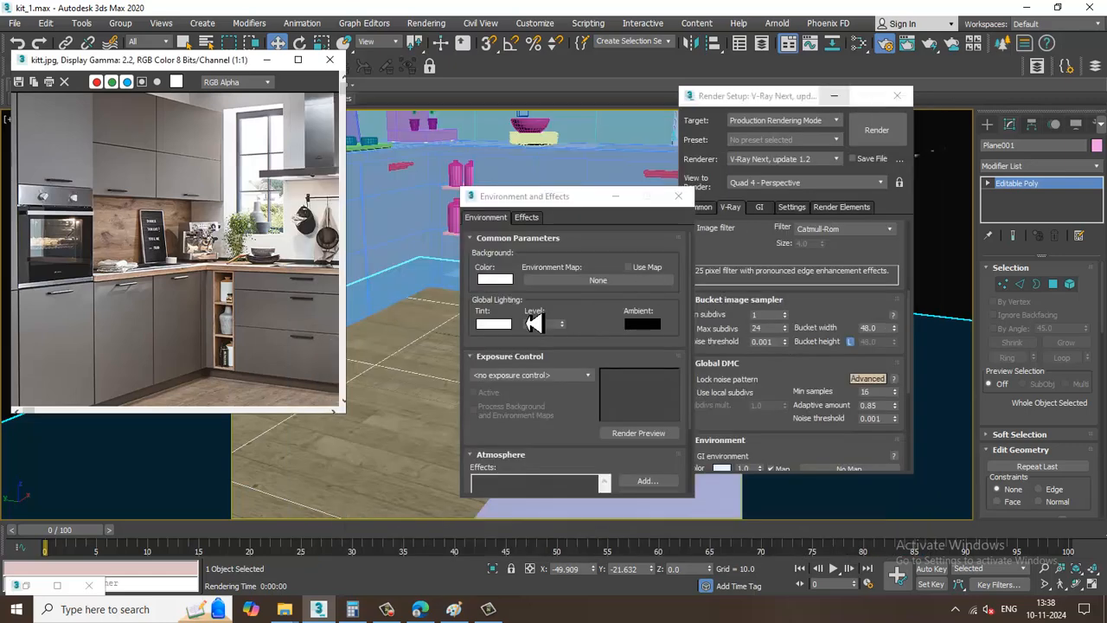
Minimise the environment and render settings windows, and isolate the base cabinet object at Polygon level
{"action": "left_click", "coordinate": [616, 197]}
{"action": "middle_click_drag", "start_coordinate": [460, 244], "coordinate": [588, 282]}
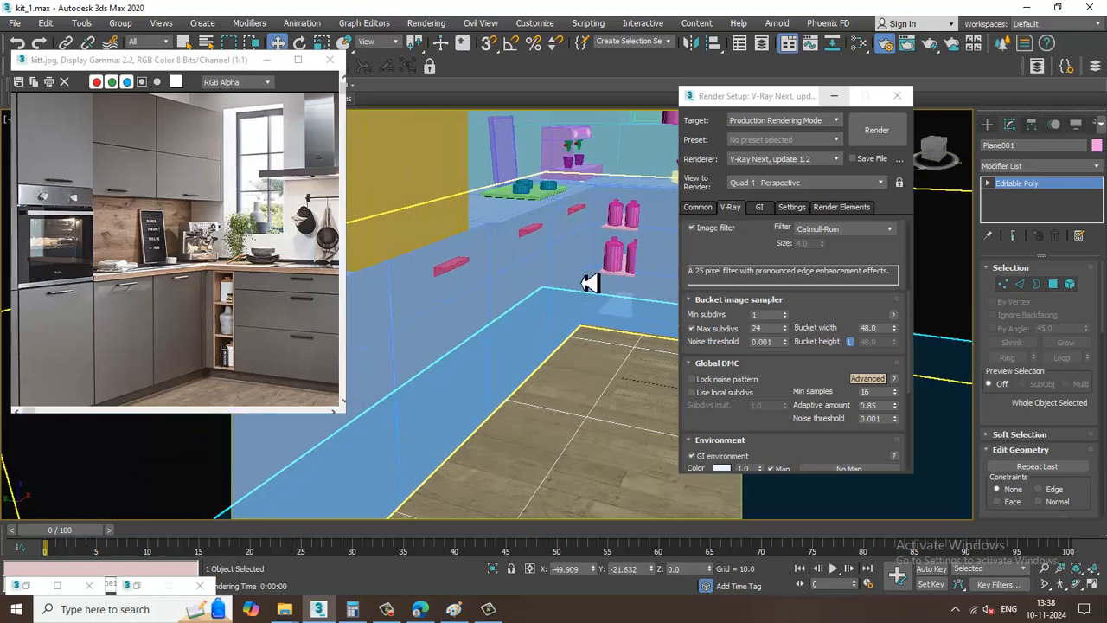
{"action": "left_click", "coordinate": [475, 321]}
{"action": "mouse_move", "coordinate": [487, 321]}
{"action": "middle_mouse_down", "text": "alt"}
{"action": "mouse_move", "coordinate": [533, 306]}
{"action": "mouse_move", "coordinate": [469, 328]}
{"action": "middle_mouse_up", "text": "alt"}
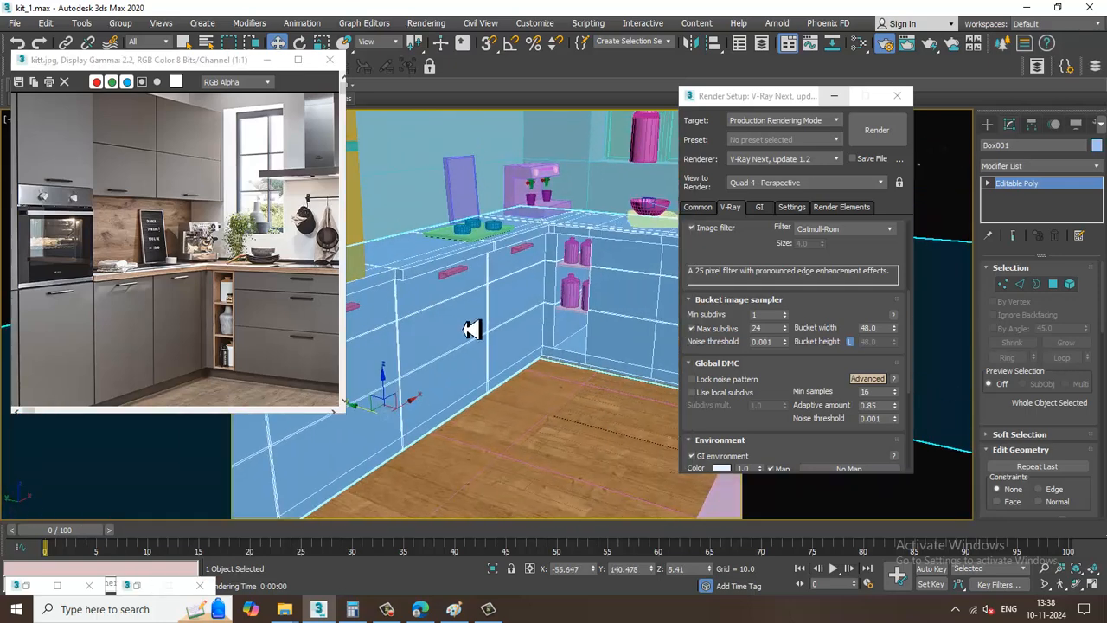
{"action": "left_click", "coordinate": [1051, 285]}
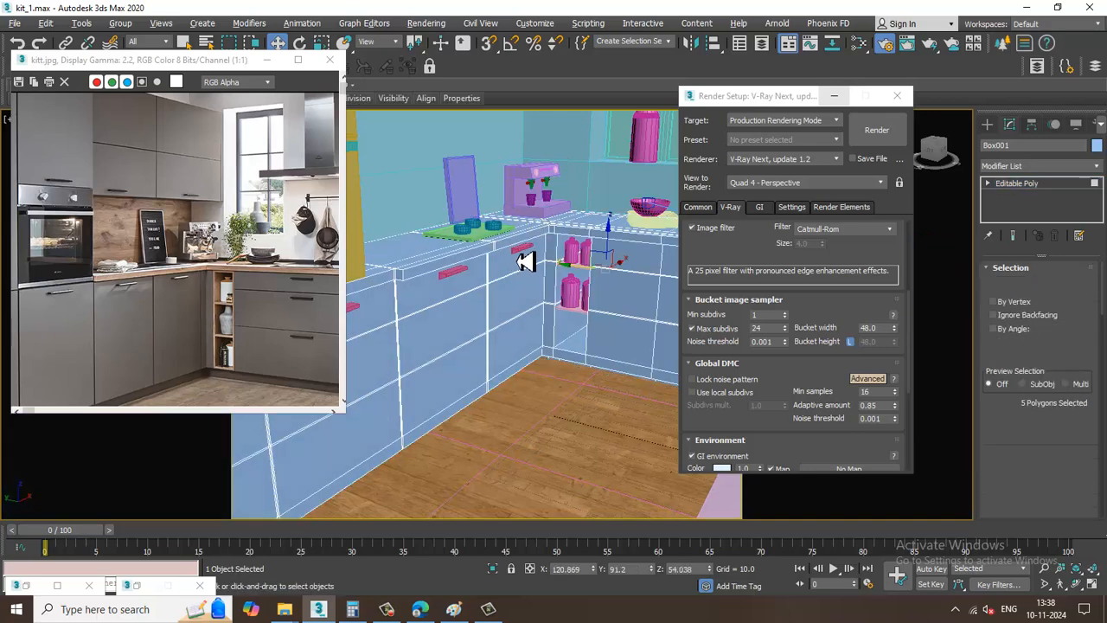
{"action": "key", "text": "z"}
{"action": "left_click", "coordinate": [897, 95]}
{"action": "scroll", "coordinate": [666, 223], "scroll_direction": "down", "scroll_amount": 8}
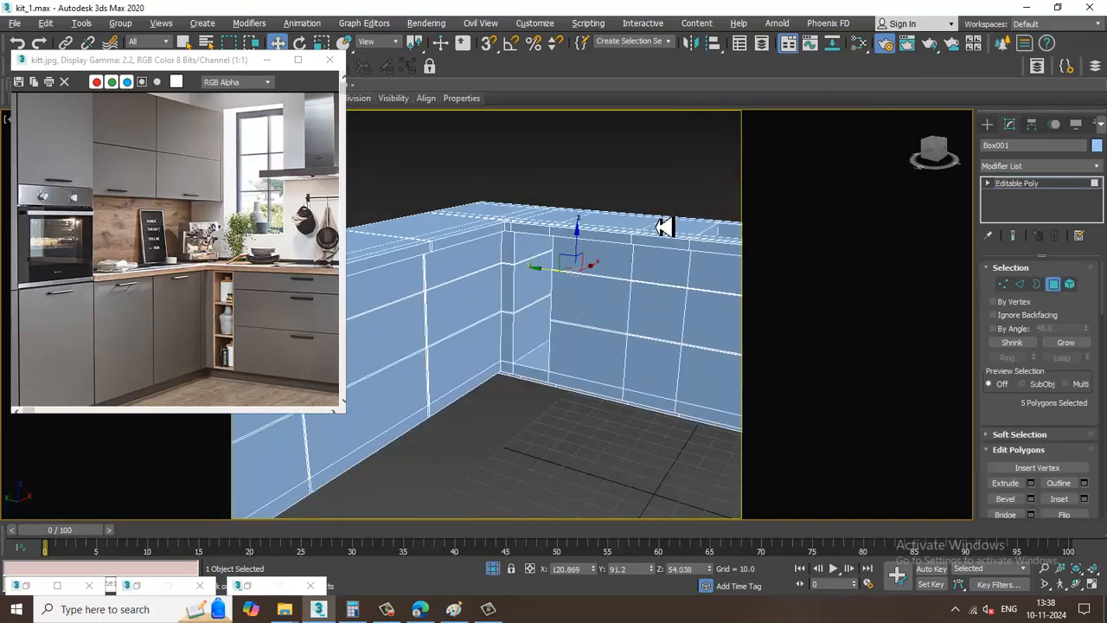
Select only the countertop polygons of the base cabinets by their height in the front view
{"action": "key", "text": "alt+w"}
{"action": "key", "text": "alt+w"}
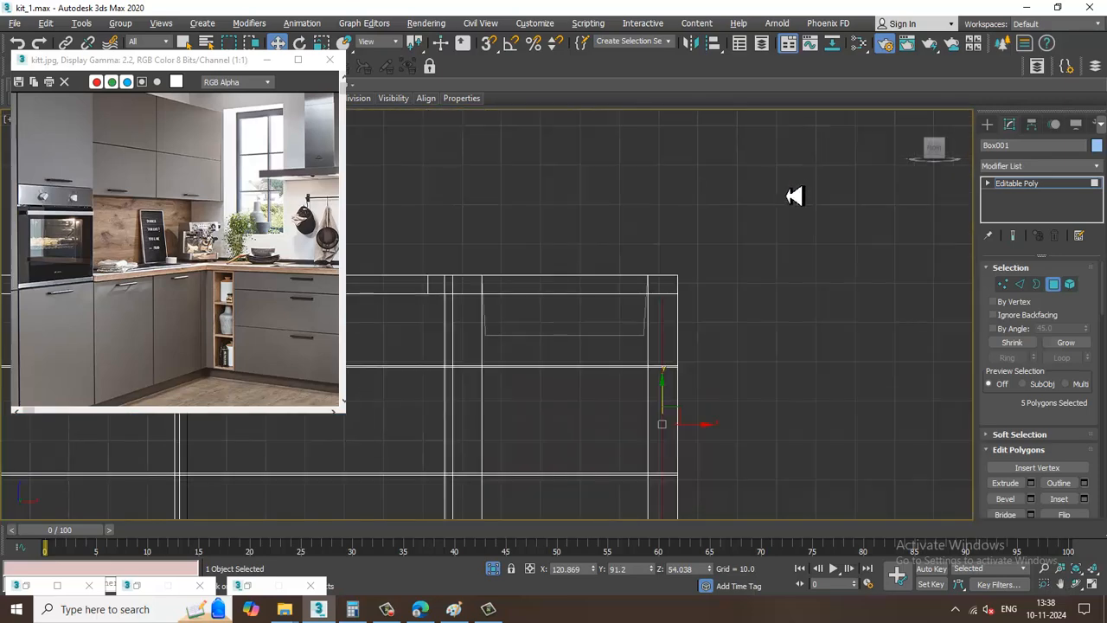
{"action": "scroll", "coordinate": [679, 250], "scroll_direction": "down", "scroll_amount": 4}
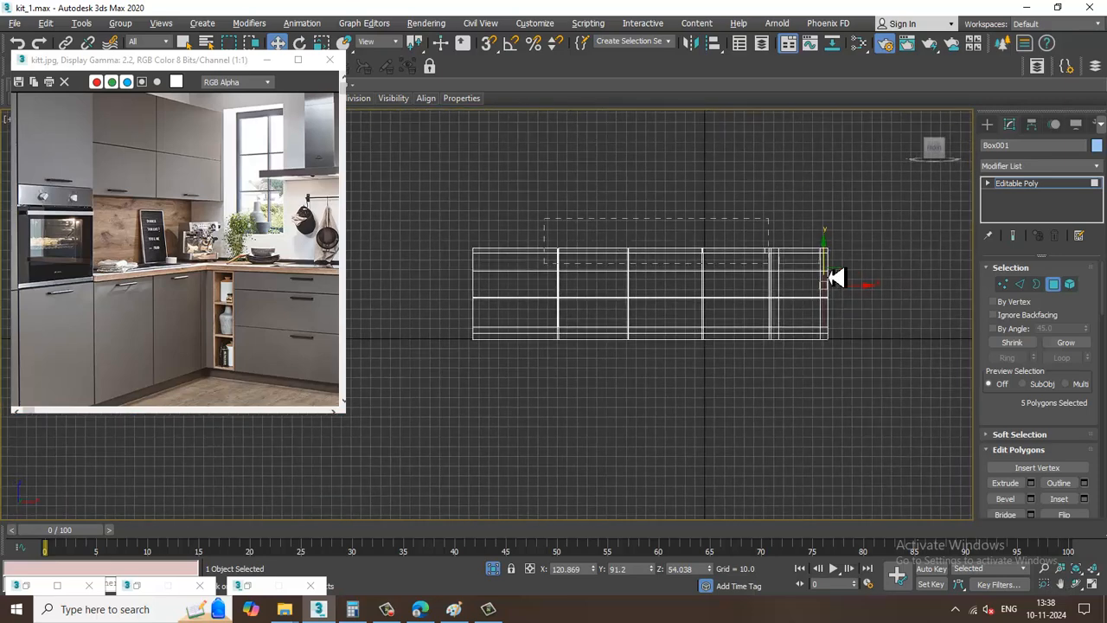
{"action": "left_click_drag", "start_coordinate": [834, 277], "coordinate": [768, 262]}
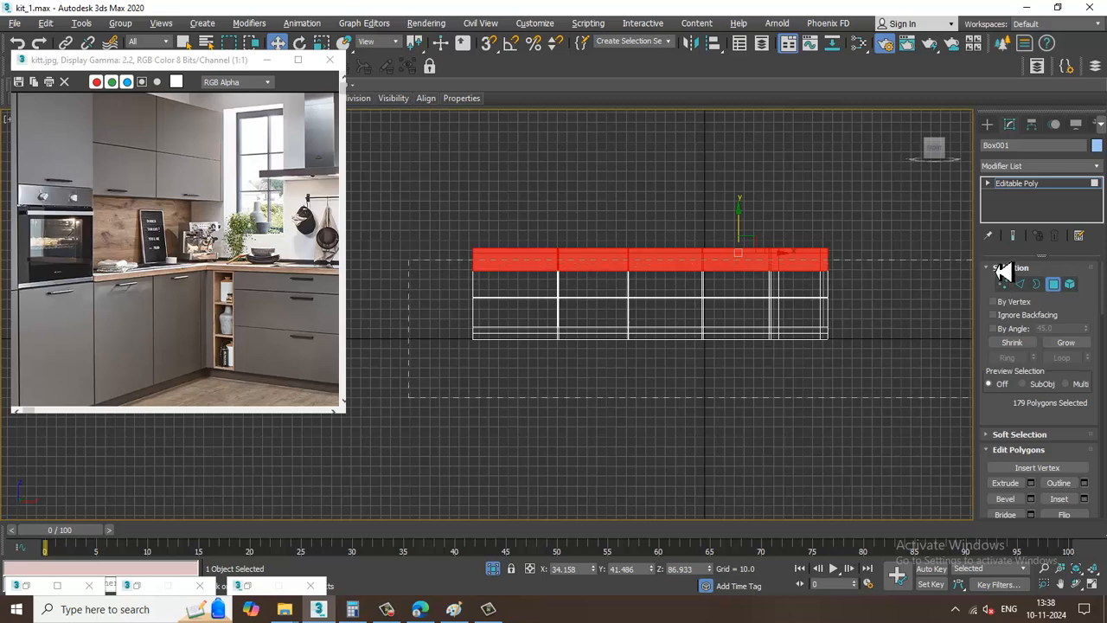
{"action": "left_click_drag", "start_coordinate": [996, 261], "coordinate": [994, 260], "text": "alt"}
{"action": "left_click_drag", "start_coordinate": [535, 419], "coordinate": [538, 420], "text": "alt"}
{"action": "key", "text": "alt+w"}
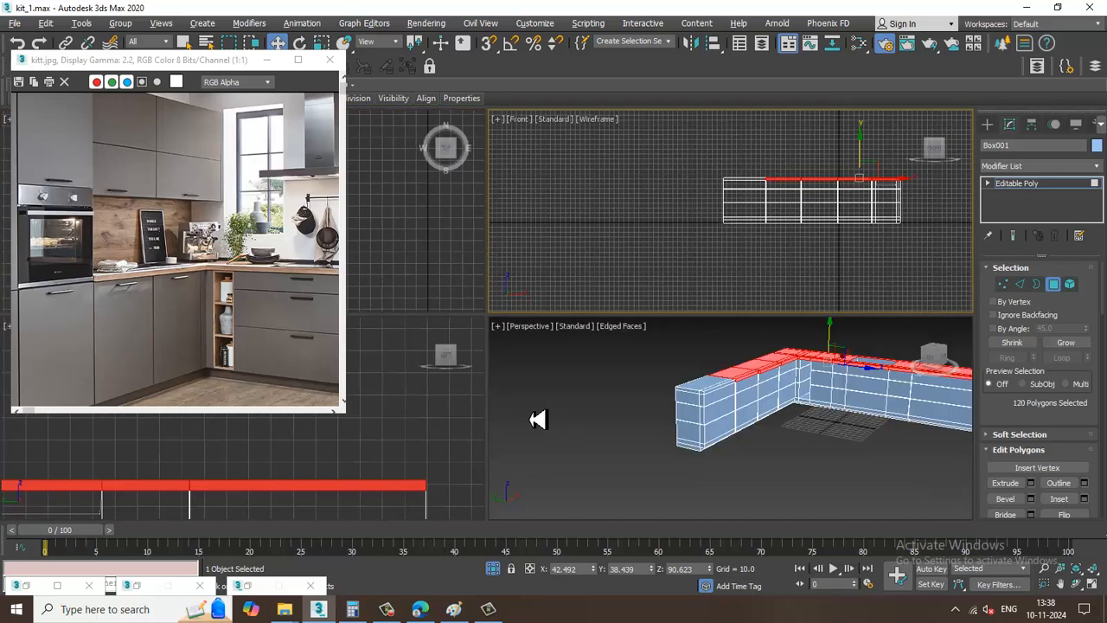
{"action": "middle_click_drag", "start_coordinate": [837, 433], "coordinate": [734, 444]}
{"action": "key", "text": "alt+w"}
{"action": "middle_click_drag", "start_coordinate": [721, 328], "coordinate": [703, 311], "text": "alt"}
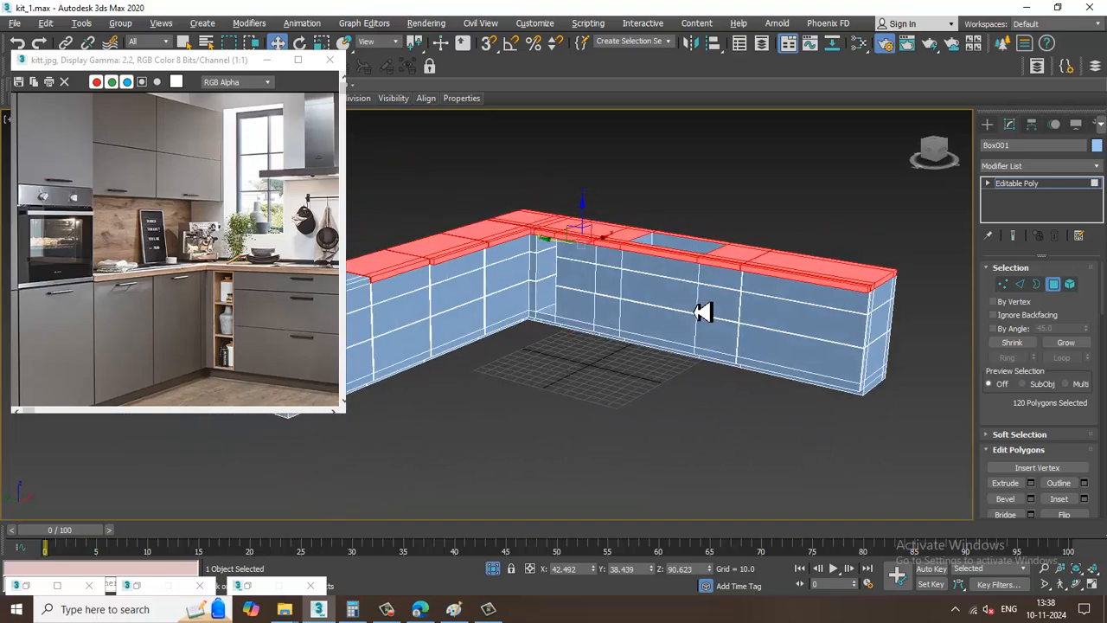
Add a new VRayMtl below the floor material's nodes and open its parameters
{"action": "key", "text": "m"}
{"action": "middle_click_drag", "start_coordinate": [550, 465], "coordinate": [524, 338]}
{"action": "scroll", "coordinate": [380, 346], "scroll_direction": "up", "scroll_amount": 20}
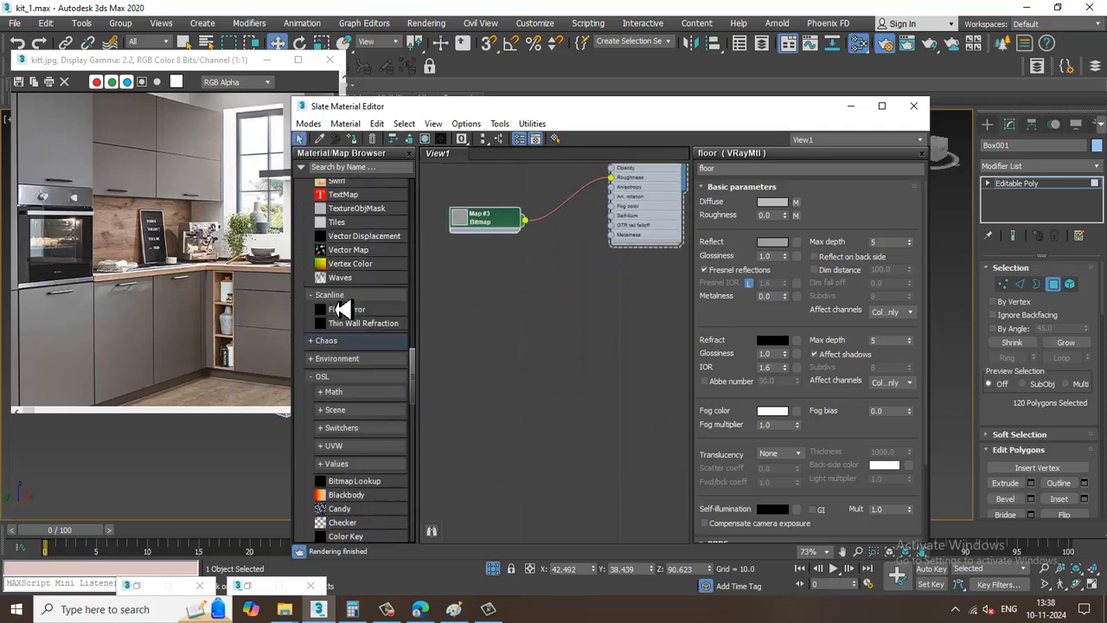
{"action": "scroll", "coordinate": [344, 309], "scroll_direction": "up", "scroll_amount": 5}
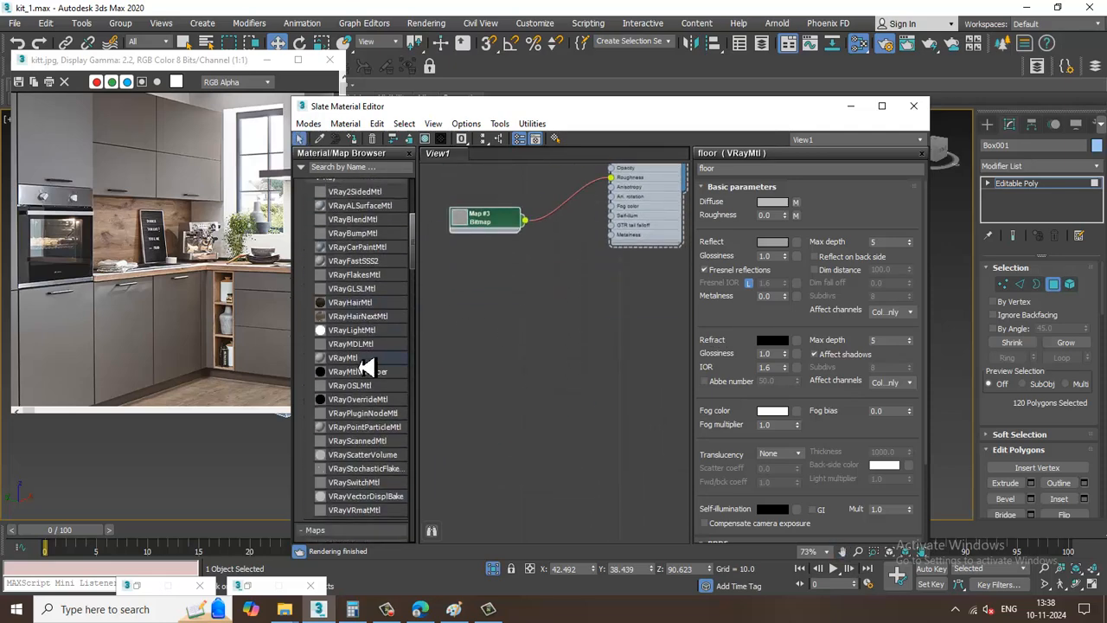
{"action": "left_click_drag", "start_coordinate": [363, 358], "coordinate": [612, 353]}
{"action": "double_click", "coordinate": [611, 353]}
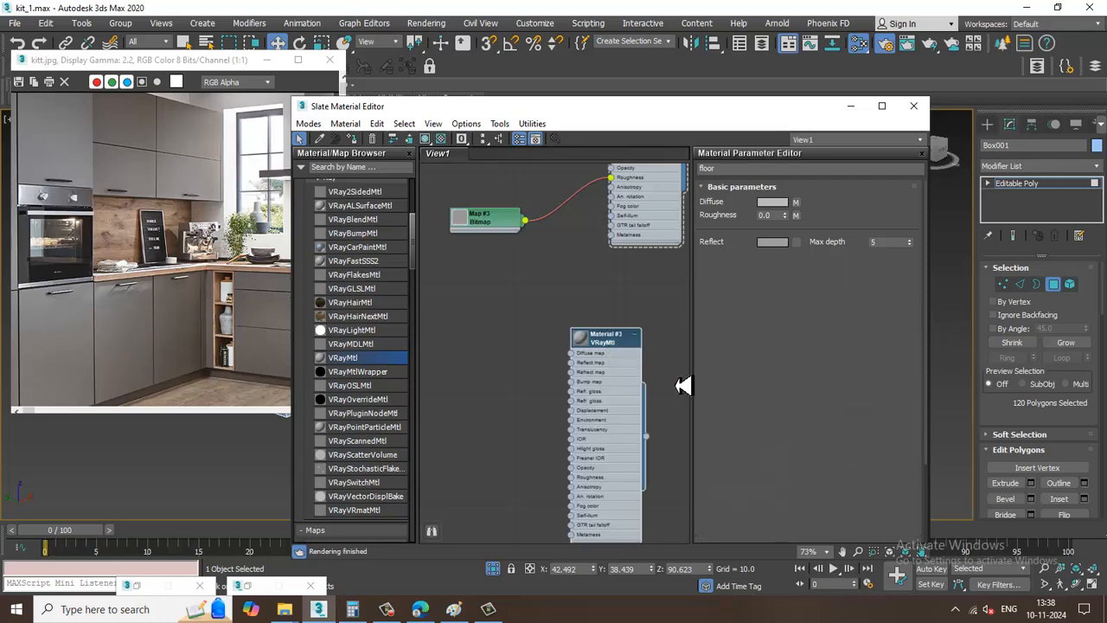
{"action": "middle_click_drag", "start_coordinate": [679, 383], "coordinate": [662, 412]}
Load Wood056_4K-JPG_Color.jpg from New folder (2) as the new material's diffuse bitmap
{"action": "left_click", "coordinate": [797, 204]}
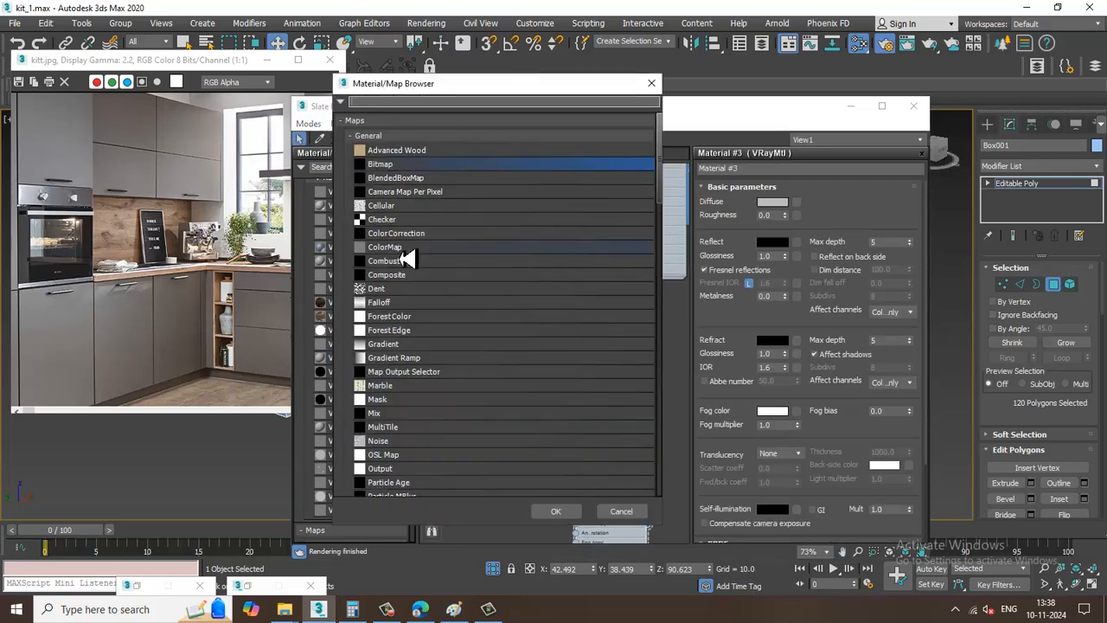
{"action": "double_click", "coordinate": [407, 163]}
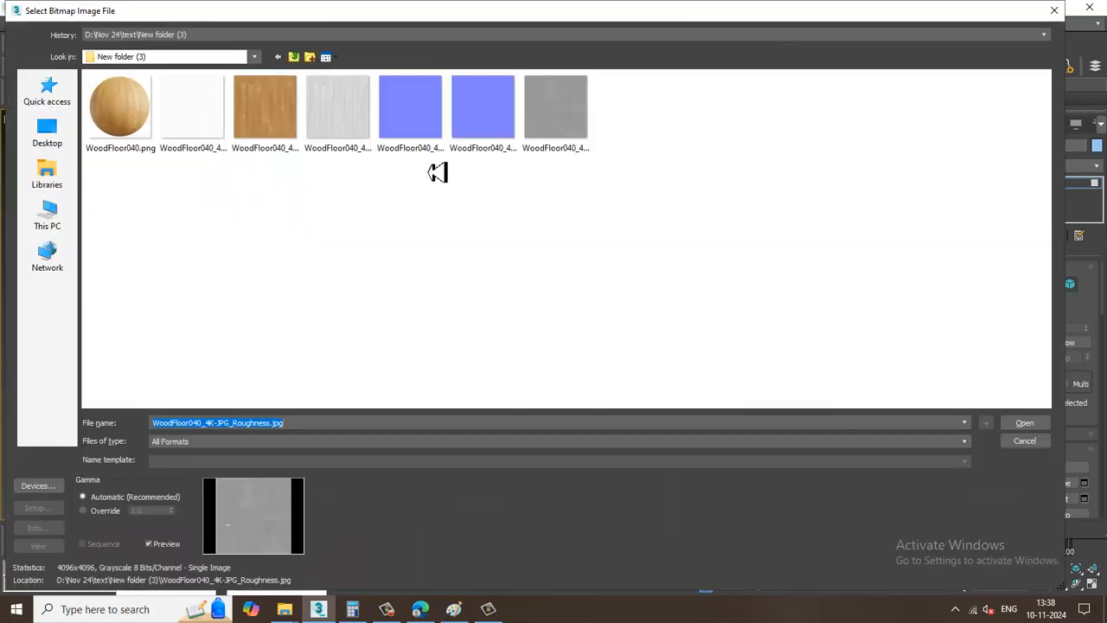
{"action": "left_click", "coordinate": [293, 56]}
{"action": "double_click", "coordinate": [203, 115]}
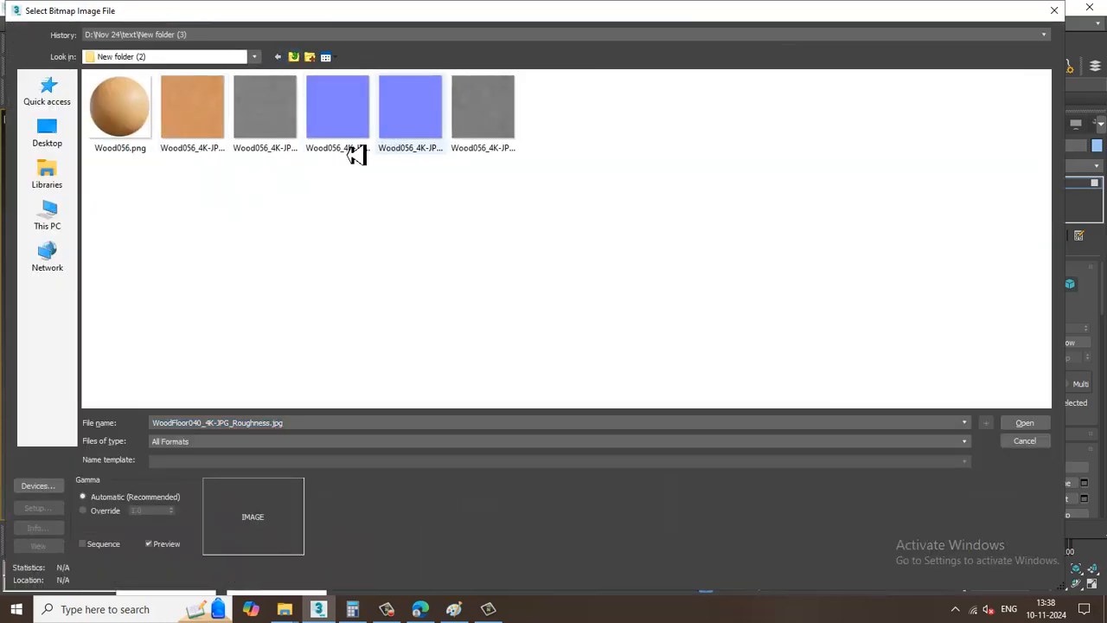
{"action": "left_click", "coordinate": [197, 121]}
{"action": "double_click", "coordinate": [197, 123]}
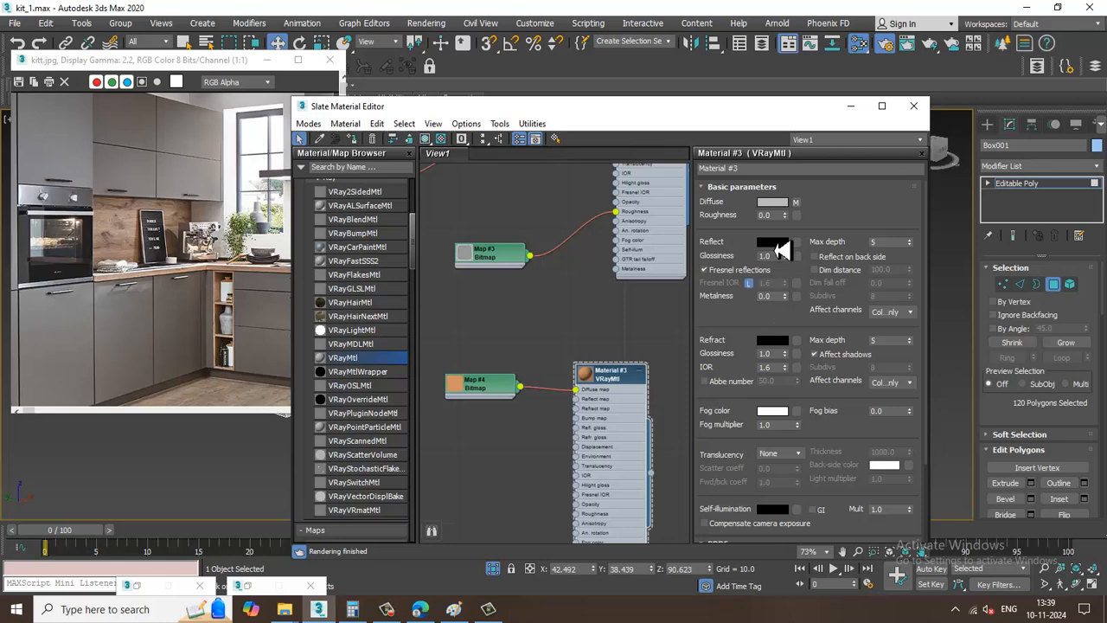
Set the Wood056 color map's U and V tiling to 2.0 and assign the material to the countertop polygons
{"action": "left_click", "coordinate": [796, 202]}
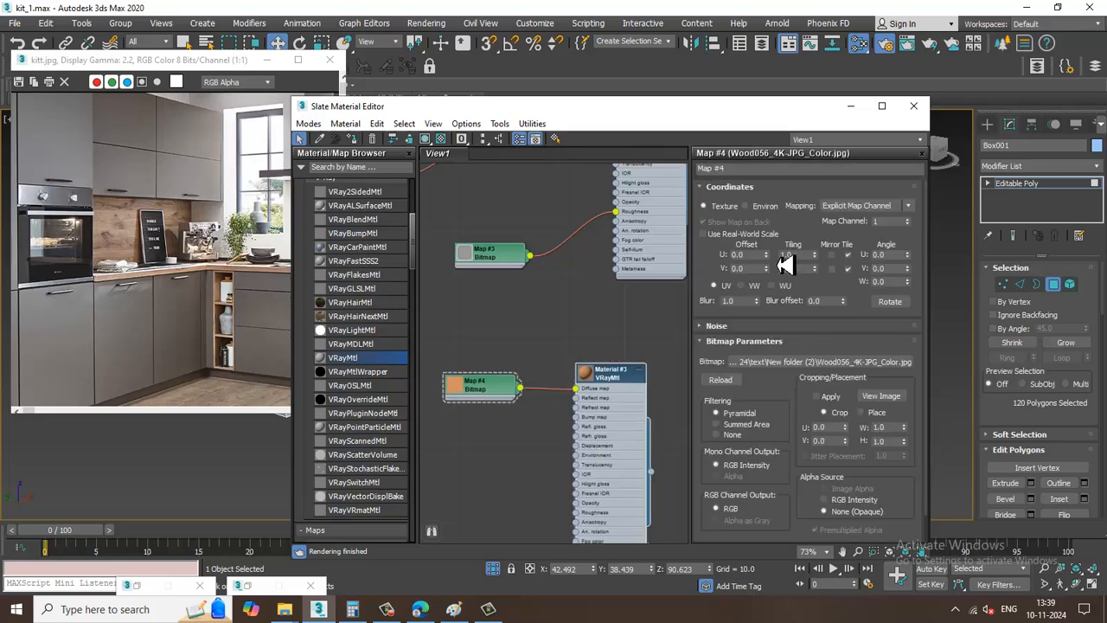
{"action": "left_click_drag", "start_coordinate": [796, 257], "coordinate": [738, 249]}
{"action": "key", "text": "Tab"}
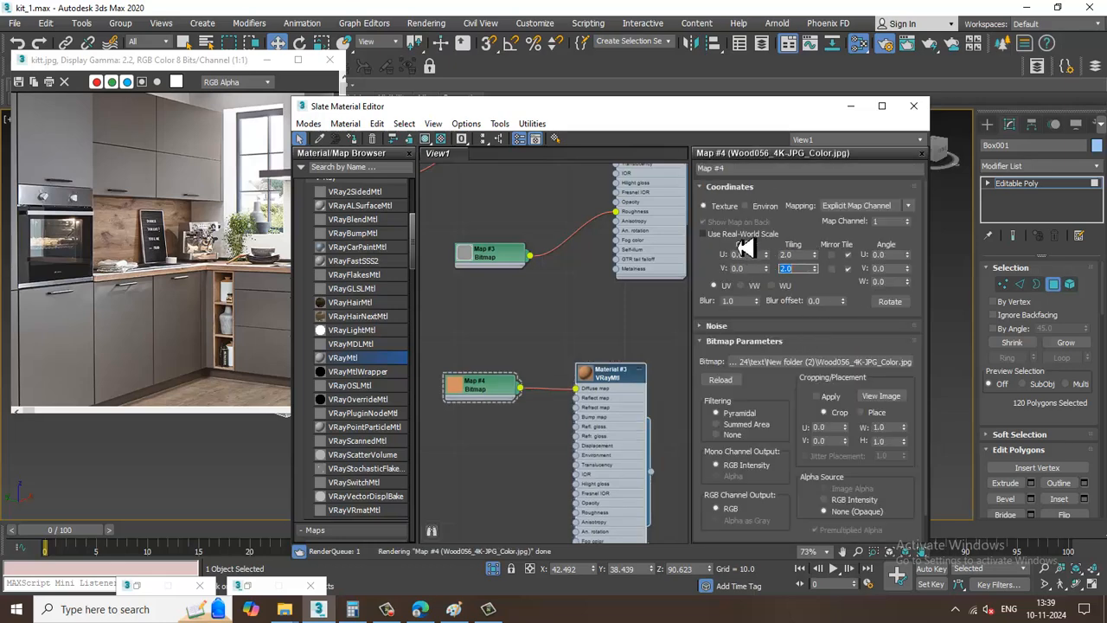
{"action": "left_click", "coordinate": [849, 106]}
Add a UVW Map modifier to the base cabinets with the countertop polygons selected
{"action": "middle_click_drag", "start_coordinate": [523, 309], "coordinate": [572, 329], "text": "alt"}
{"action": "scroll", "coordinate": [501, 316], "scroll_direction": "up", "scroll_amount": 4}
{"action": "scroll", "coordinate": [573, 330], "scroll_direction": "up", "scroll_amount": 3}
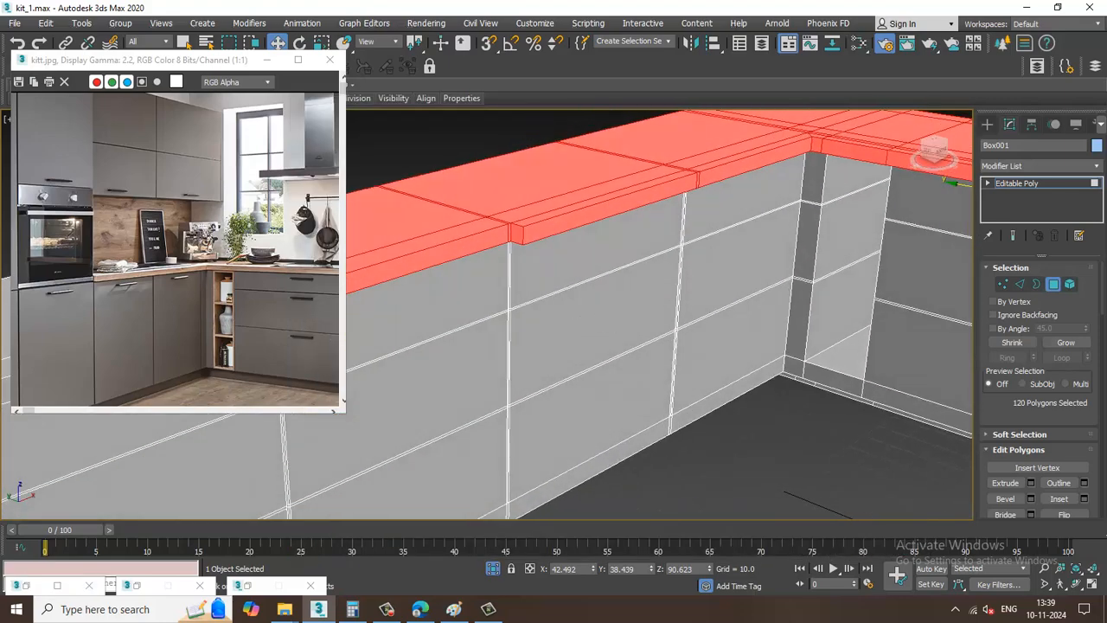
{"action": "left_click", "coordinate": [1053, 168]}
{"action": "scroll", "coordinate": [1062, 308], "scroll_direction": "down", "scroll_amount": 5}
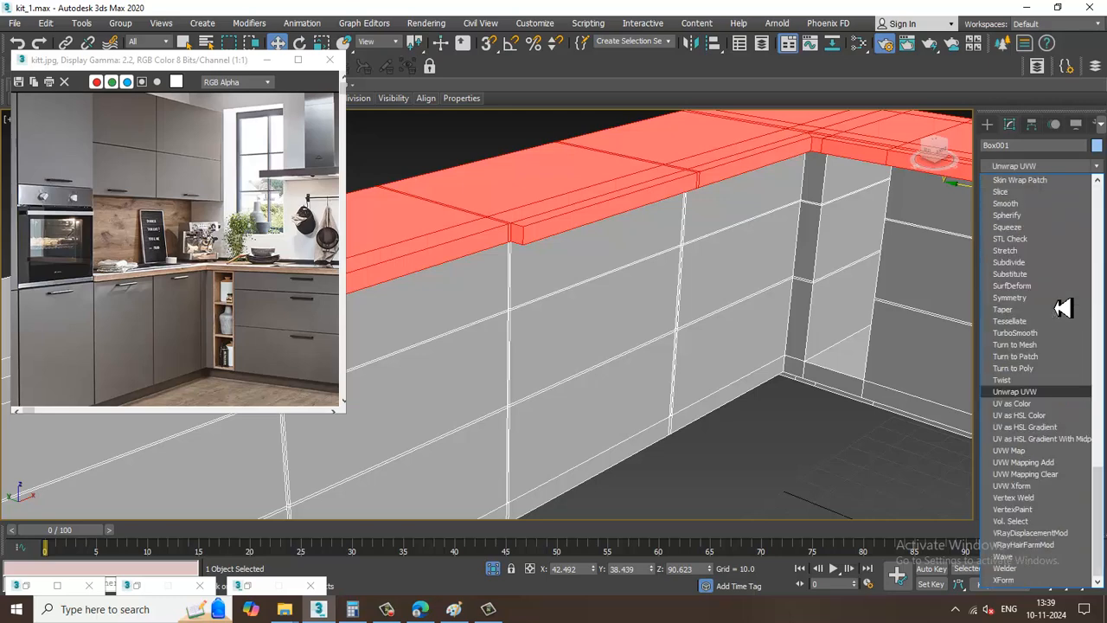
{"action": "left_click", "coordinate": [1058, 461]}
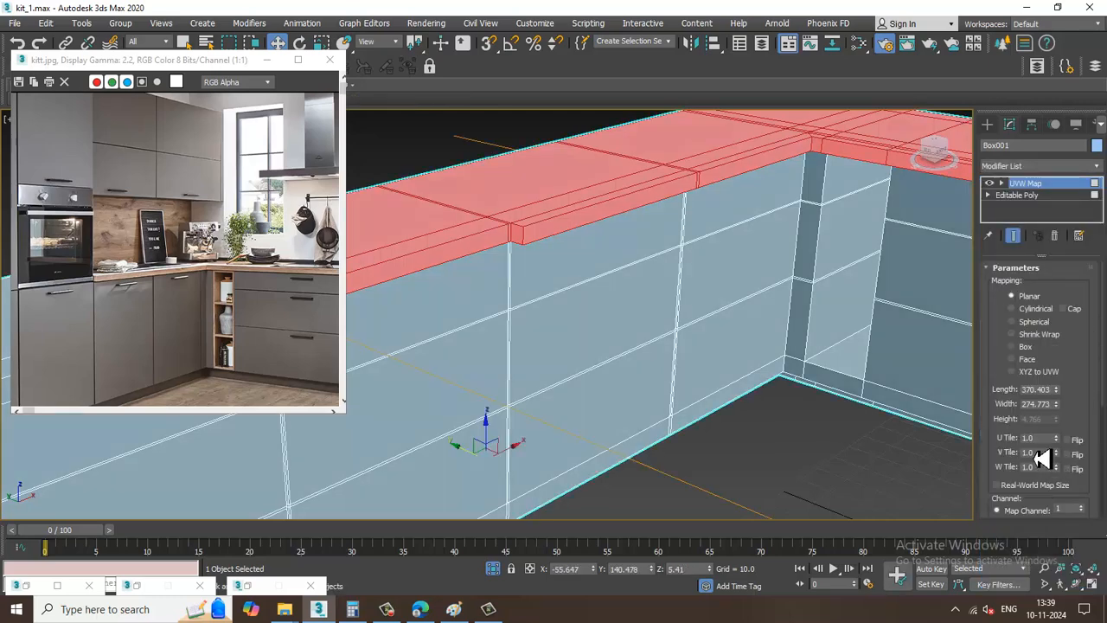
Set the base cabinets' UVW Map modifier to Box mapping and deselect the cabinets
{"action": "left_click", "coordinate": [1022, 349]}
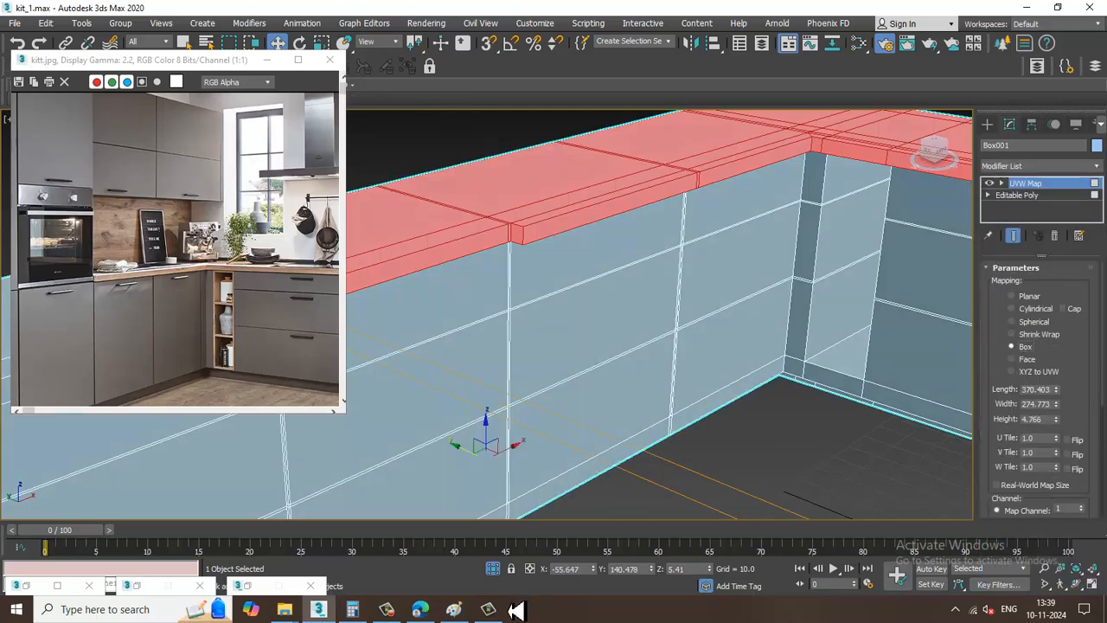
{"action": "left_click", "coordinate": [386, 608]}
{"action": "left_click", "coordinate": [389, 610]}
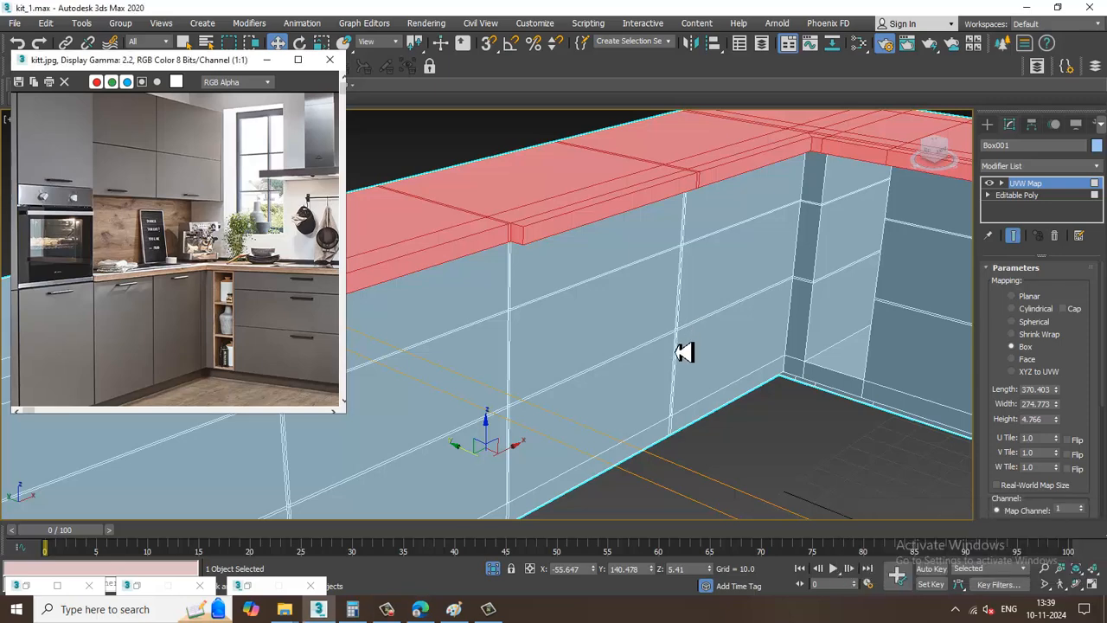
{"action": "scroll", "coordinate": [688, 351], "scroll_direction": "down", "scroll_amount": 4}
{"action": "left_click", "coordinate": [766, 516]}
{"action": "middle_click_drag", "start_coordinate": [650, 316], "coordinate": [647, 337], "text": "alt"}
{"action": "scroll", "coordinate": [648, 338], "scroll_direction": "up", "scroll_amount": 6}
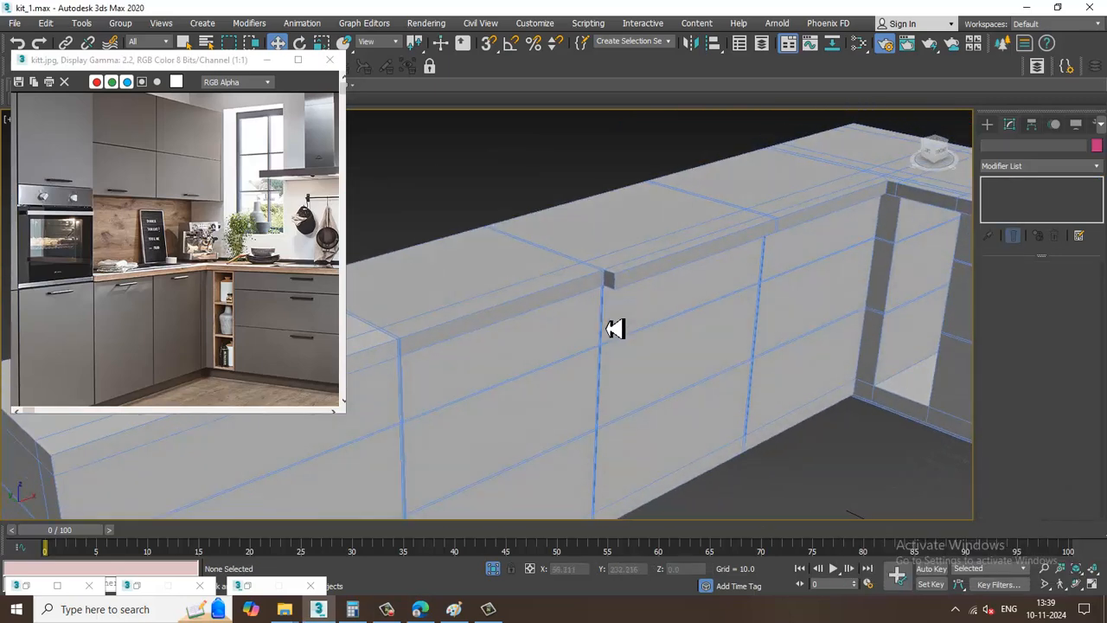
Display the Wood056 countertop material in the viewport and deselect the cabinets
{"action": "left_click", "coordinate": [659, 316]}
{"action": "key", "text": "m"}
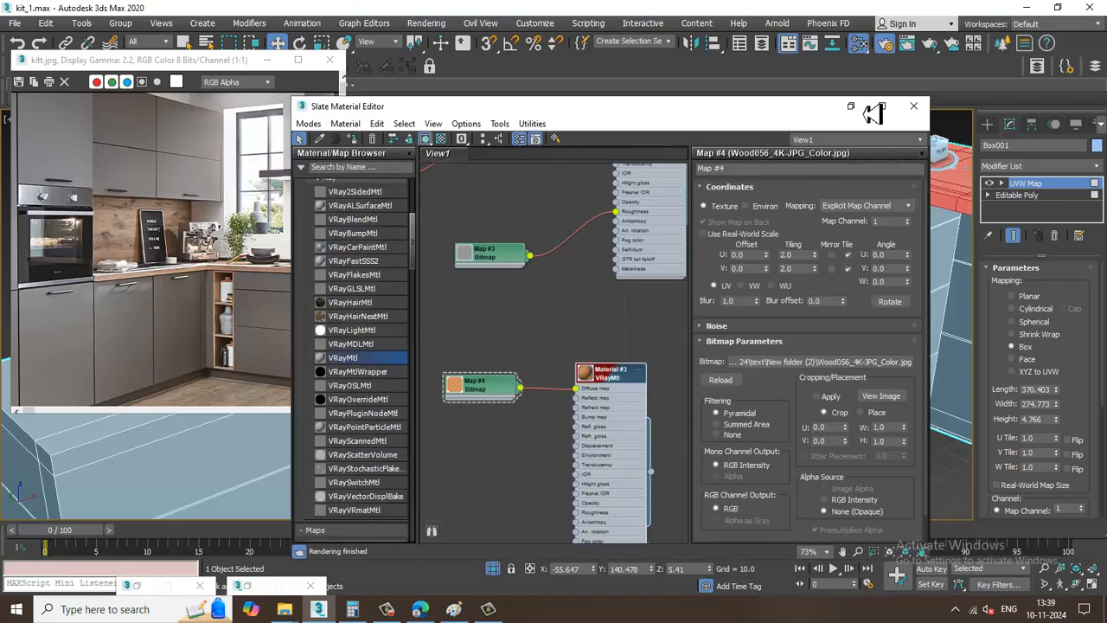
{"action": "left_click", "coordinate": [850, 106]}
{"action": "left_click", "coordinate": [806, 490]}
{"action": "scroll", "coordinate": [717, 351], "scroll_direction": "up", "scroll_amount": 5}
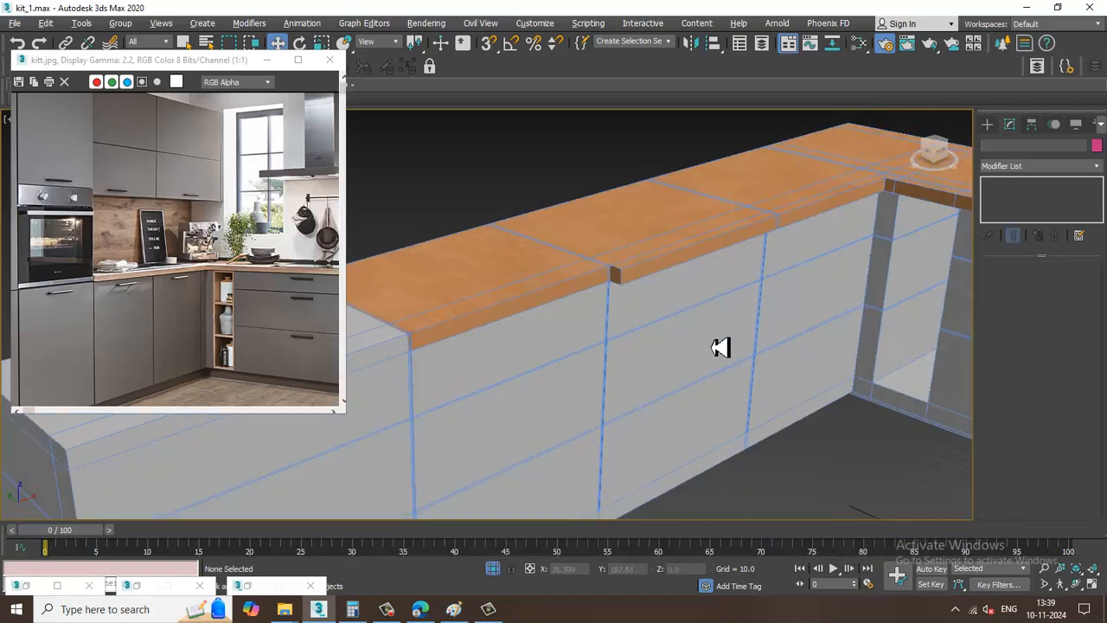
Set the height of the base cabinets' UVW Map box to 24.876
{"action": "left_click", "coordinate": [781, 333]}
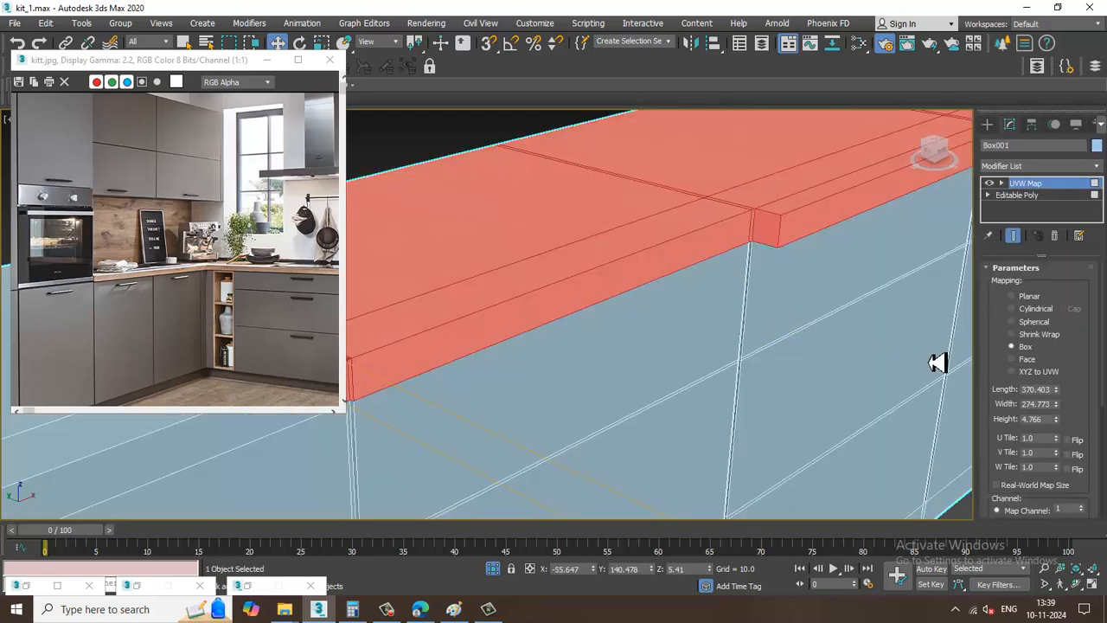
{"action": "left_click_drag", "start_coordinate": [1056, 418], "coordinate": [1032, 137]}
{"action": "scroll", "coordinate": [729, 228], "scroll_direction": "down", "scroll_amount": 4}
{"action": "scroll", "coordinate": [738, 227], "scroll_direction": "down", "scroll_amount": 3}
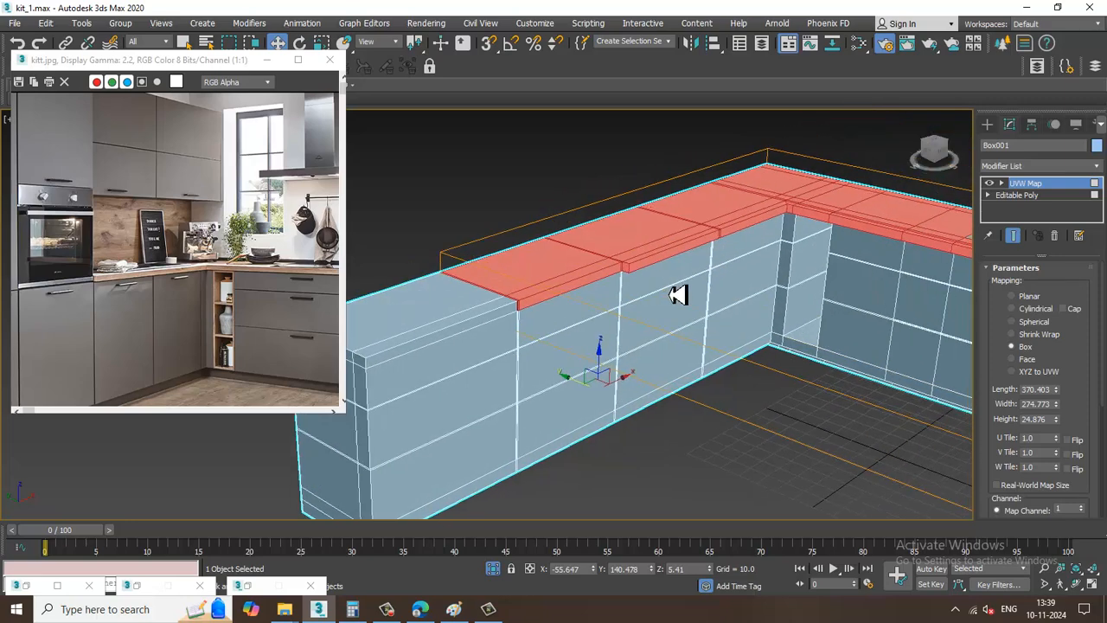
Add a VRayBump2Normal map and connect it to the countertop material's bump map input
{"action": "key", "text": "m"}
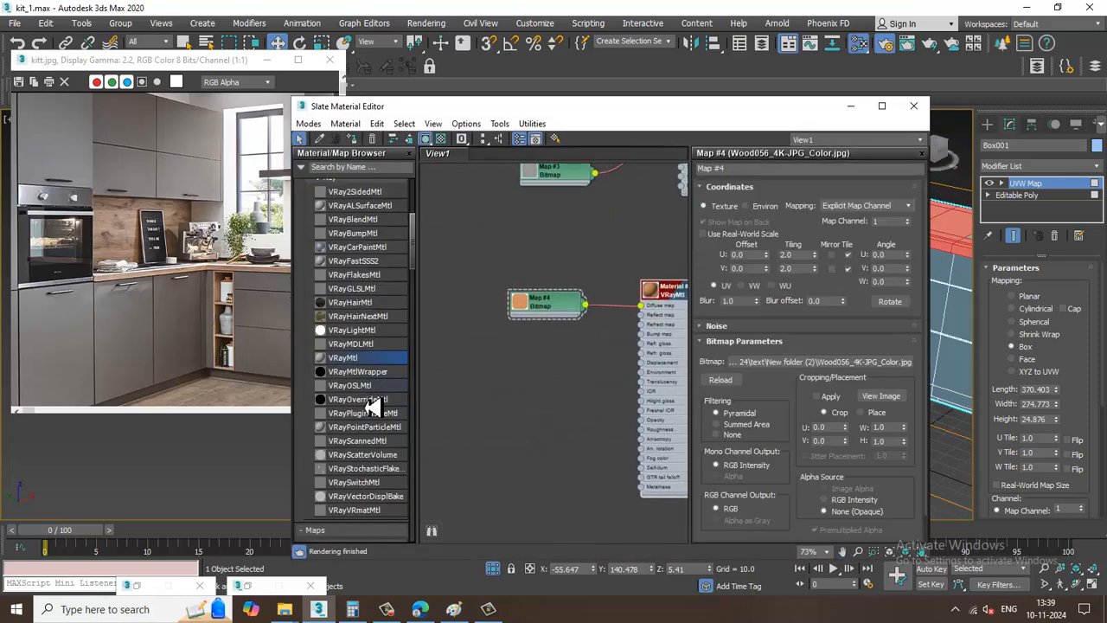
{"action": "scroll", "coordinate": [372, 415], "scroll_direction": "down", "scroll_amount": 15}
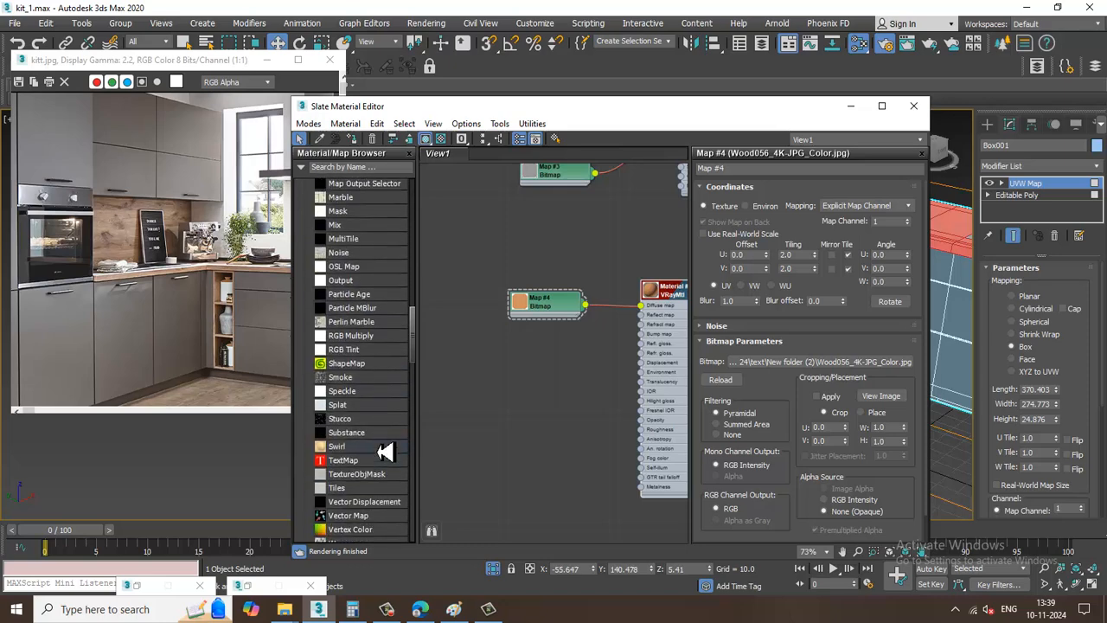
{"action": "scroll", "coordinate": [385, 451], "scroll_direction": "down", "scroll_amount": 15}
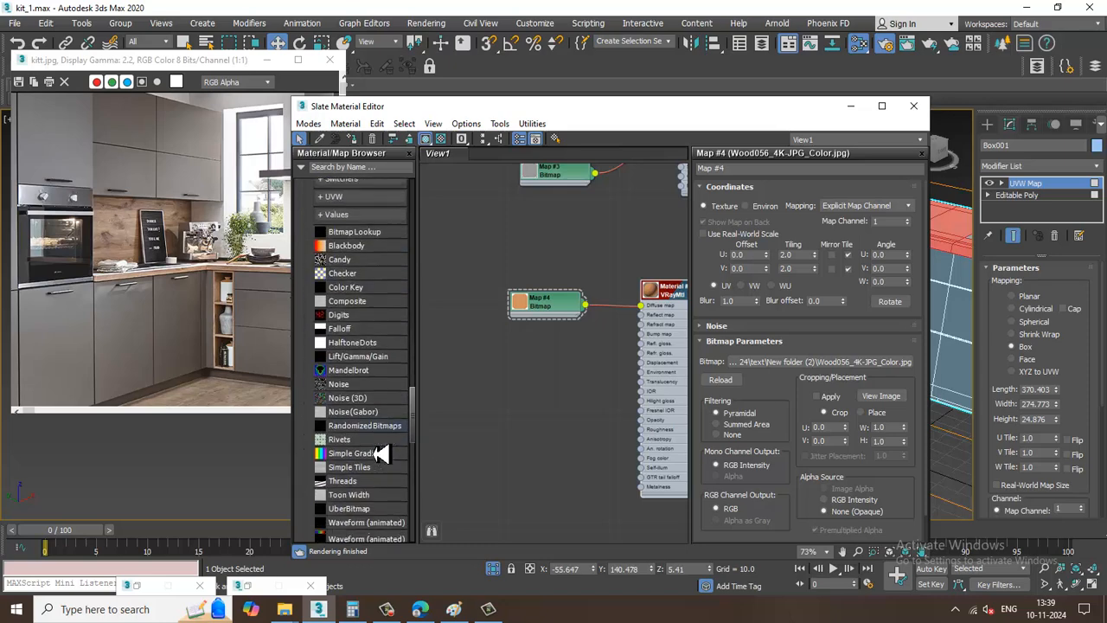
{"action": "scroll", "coordinate": [381, 453], "scroll_direction": "down", "scroll_amount": 12}
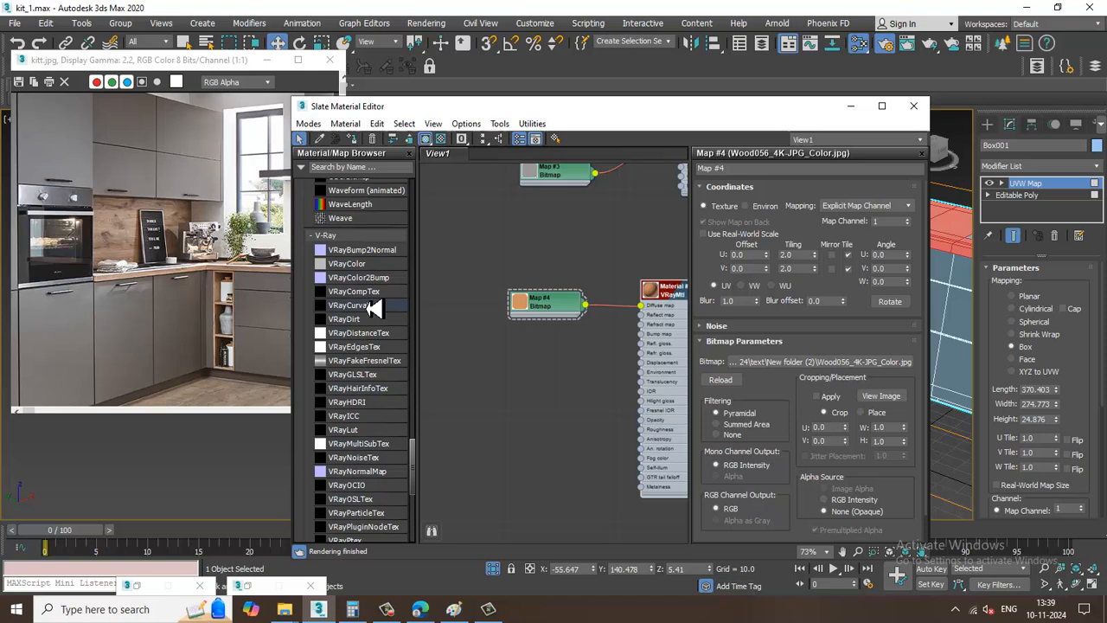
{"action": "left_click", "coordinate": [372, 249]}
{"action": "left_click", "coordinate": [578, 383]}
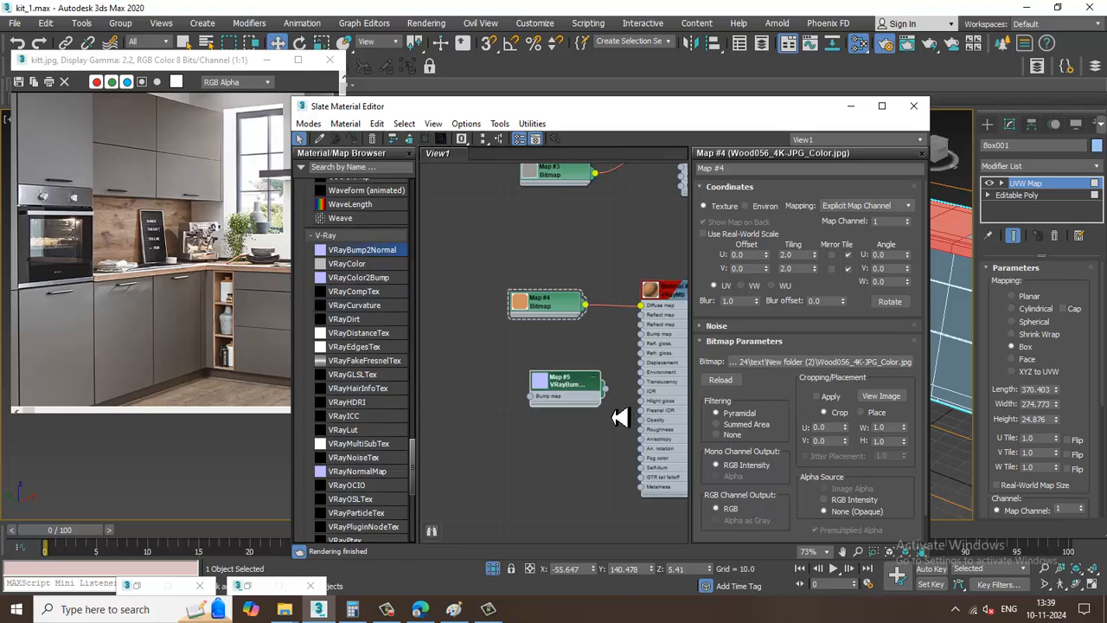
{"action": "left_click_drag", "start_coordinate": [603, 390], "coordinate": [642, 334]}
{"action": "left_click_drag", "start_coordinate": [587, 392], "coordinate": [586, 382]}
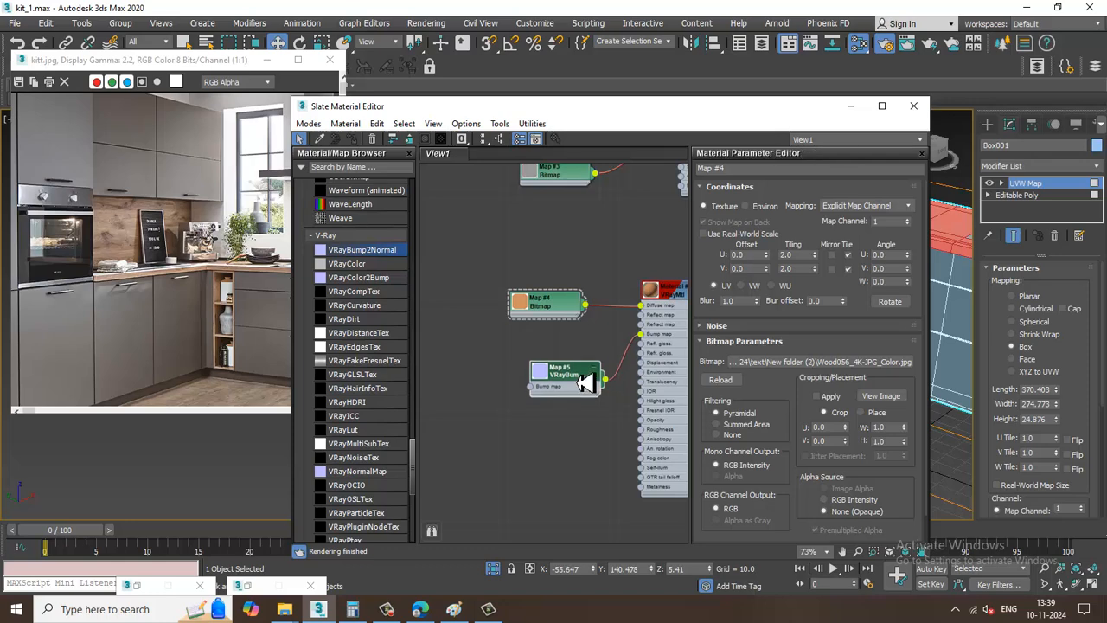
Load Wood056_4K-JPG_NormalGL.jpg as the bitmap for the VRayBump2Normal map's bump map
{"action": "double_click", "coordinate": [587, 382]}
{"action": "left_click", "coordinate": [854, 206]}
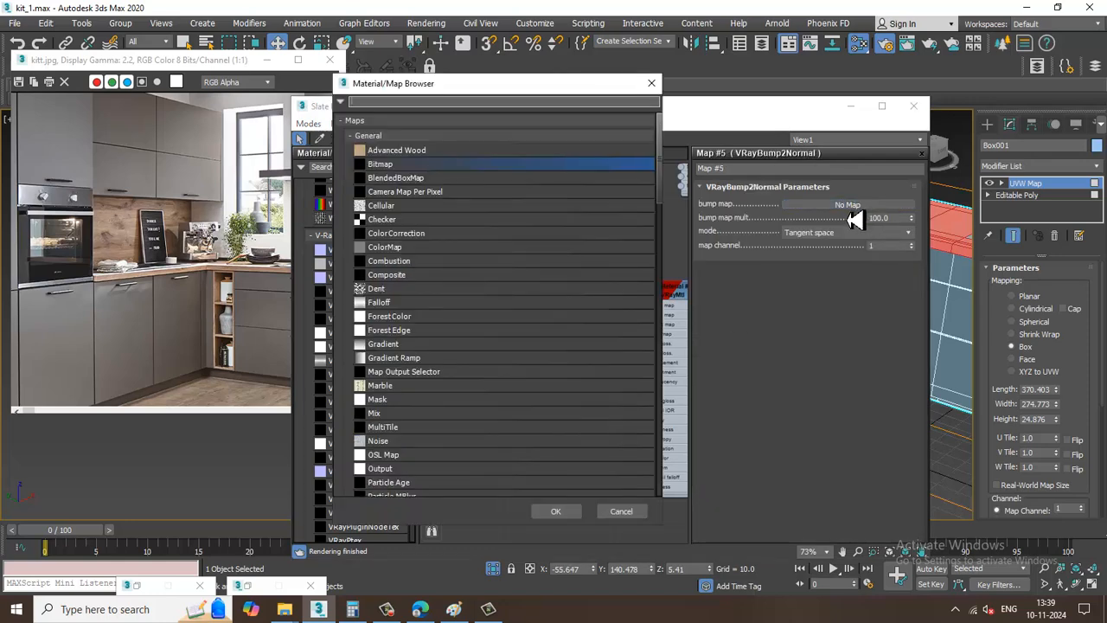
{"action": "double_click", "coordinate": [442, 165]}
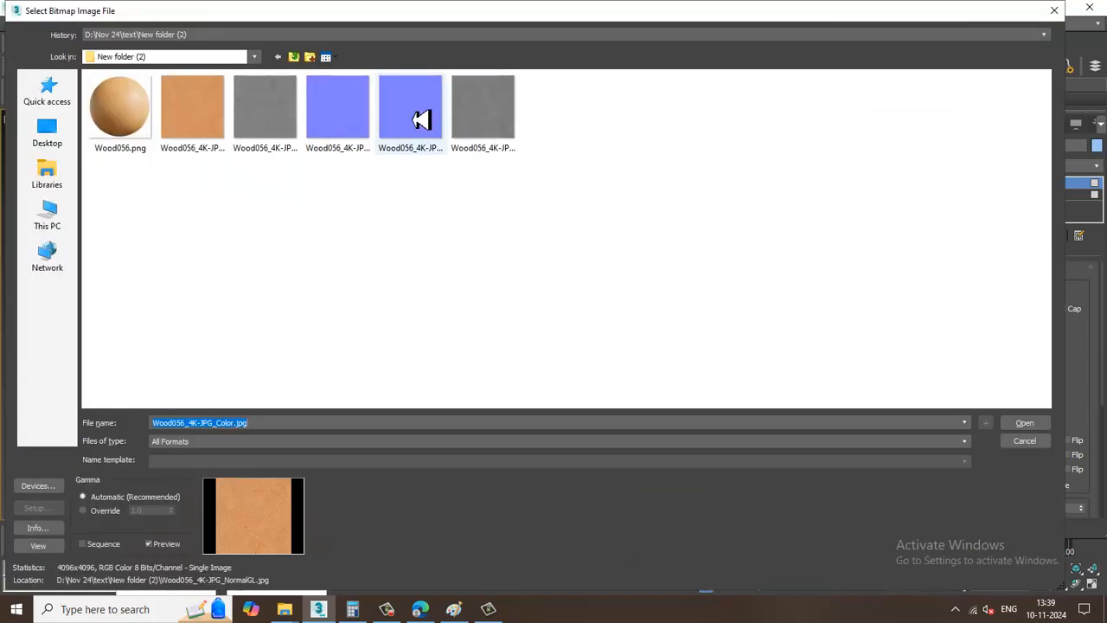
{"action": "double_click", "coordinate": [421, 119]}
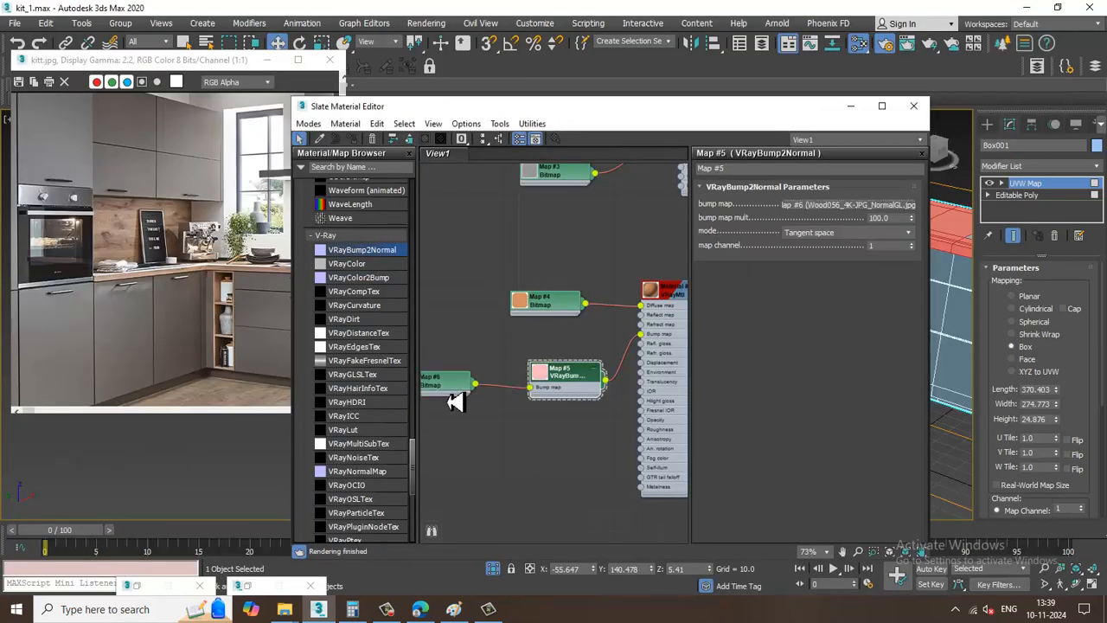
Set the NormalGL bitmap's U and V tiling to 2.0 and move its nodes closer to the color map
{"action": "left_click", "coordinate": [452, 391]}
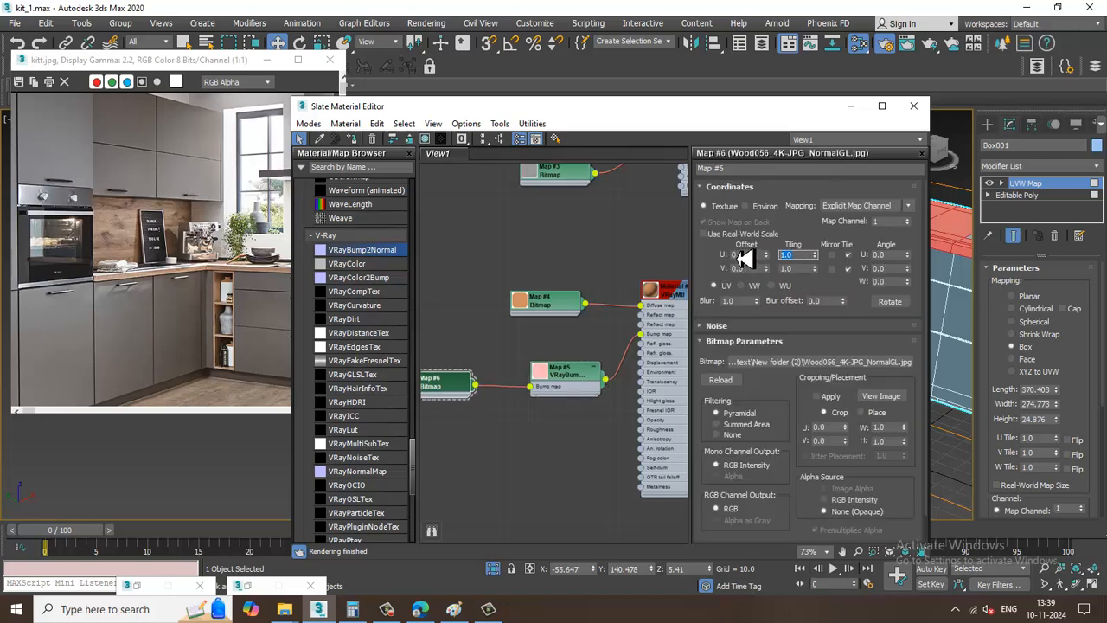
{"action": "type", "text": "2"}
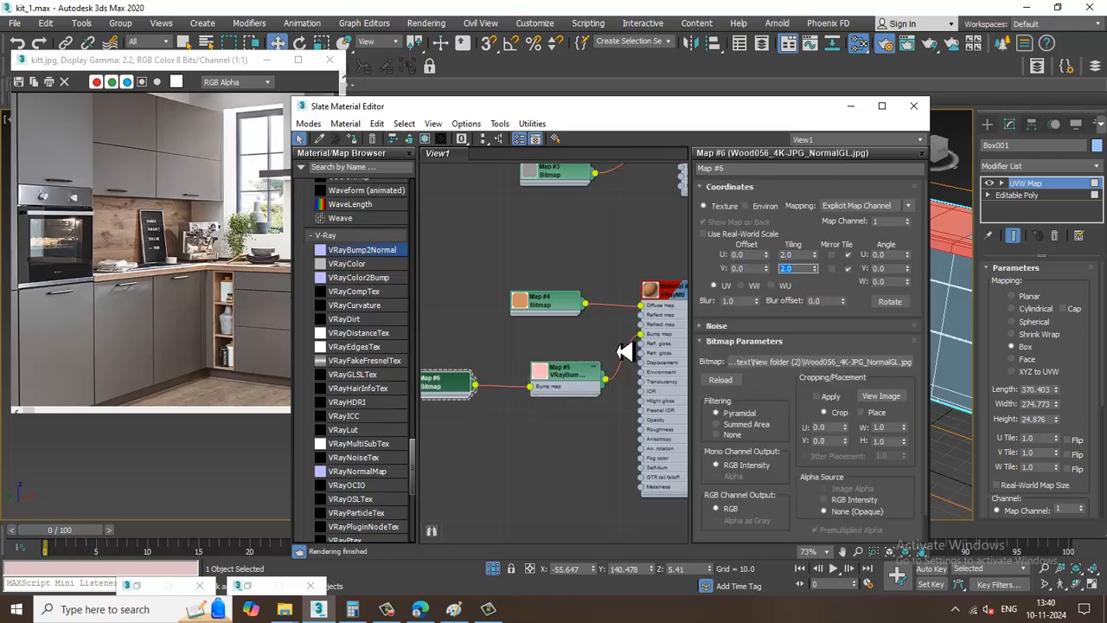
{"action": "middle_click_drag", "start_coordinate": [571, 388], "coordinate": [578, 371]}
{"action": "left_click_drag", "start_coordinate": [572, 371], "coordinate": [562, 351]}
{"action": "left_click_drag", "start_coordinate": [446, 367], "coordinate": [446, 356]}
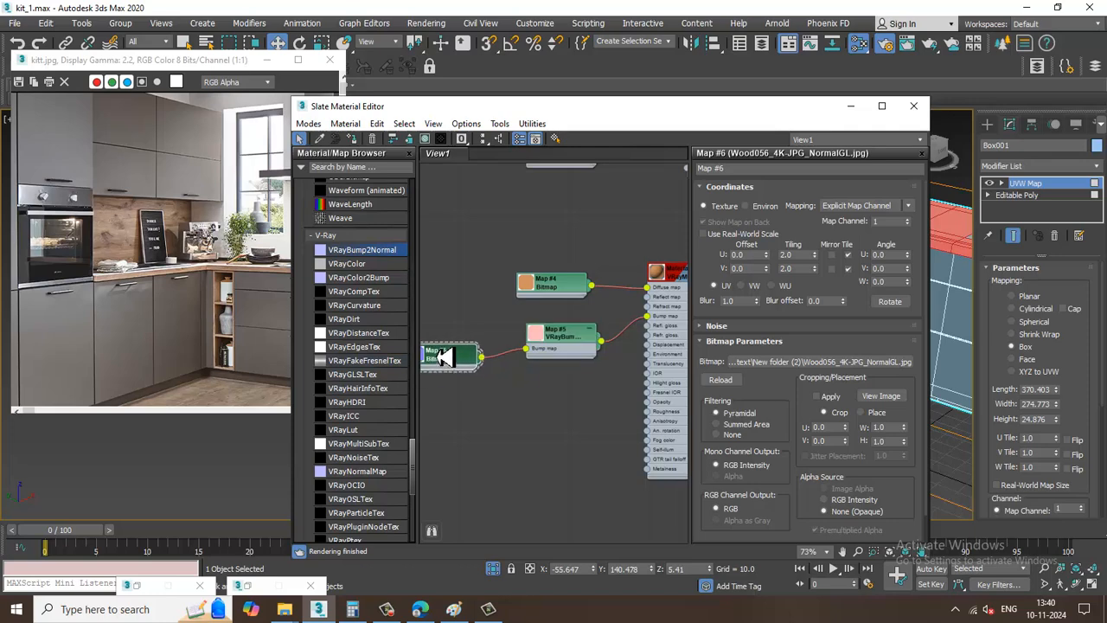
Load Wood056_4K-JPG_Roughness.jpg as the roughness bitmap of the countertop material
{"action": "double_click", "coordinate": [679, 276]}
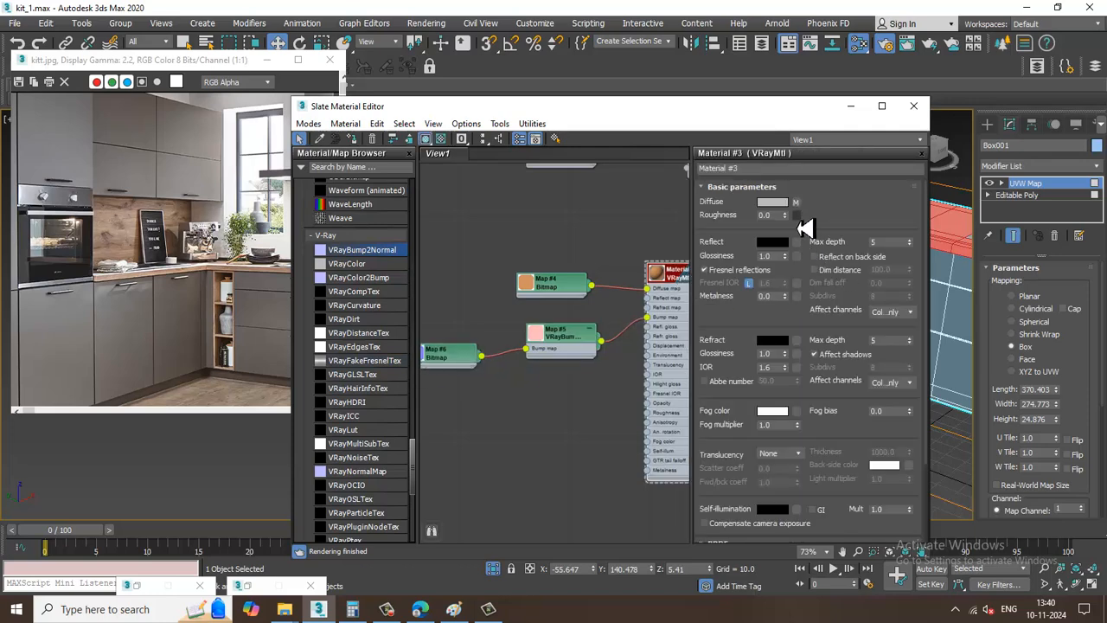
{"action": "left_click", "coordinate": [796, 216]}
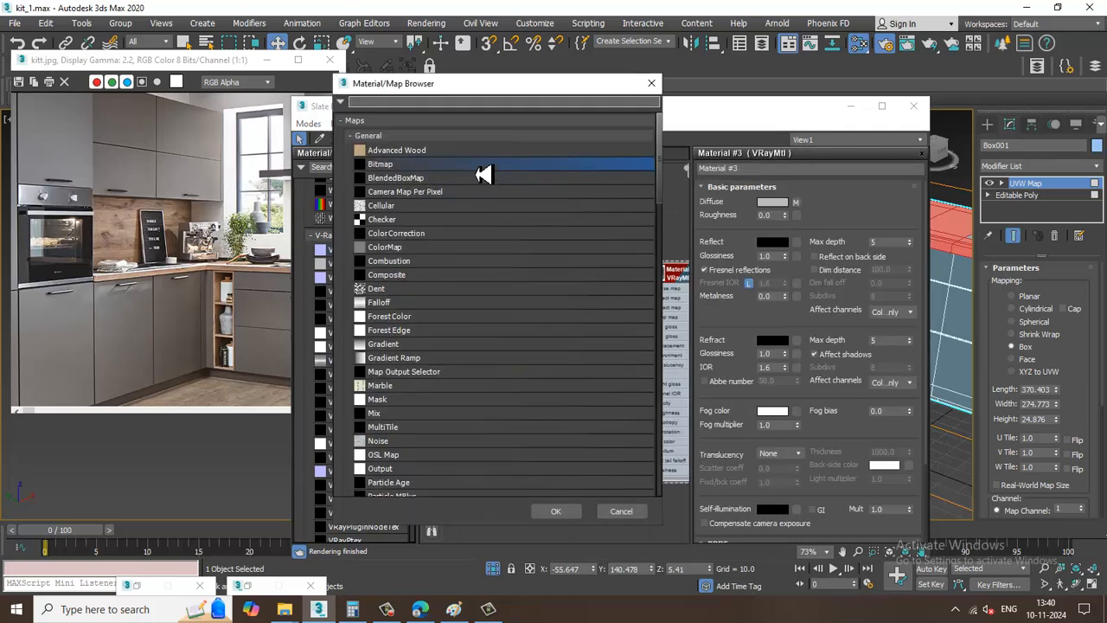
{"action": "double_click", "coordinate": [482, 173]}
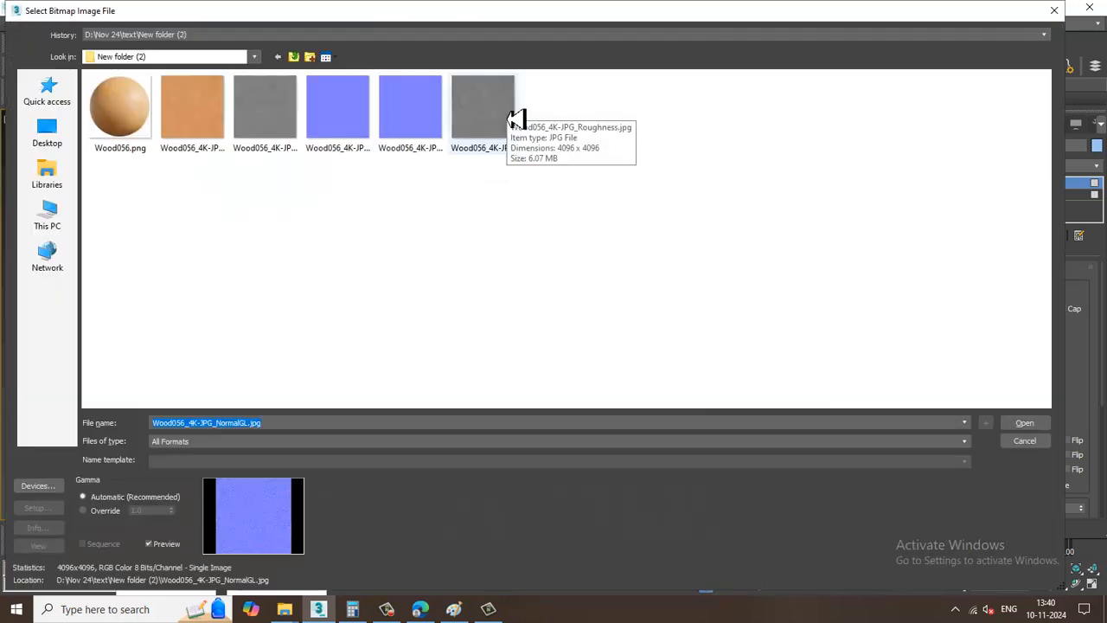
{"action": "double_click", "coordinate": [508, 114]}
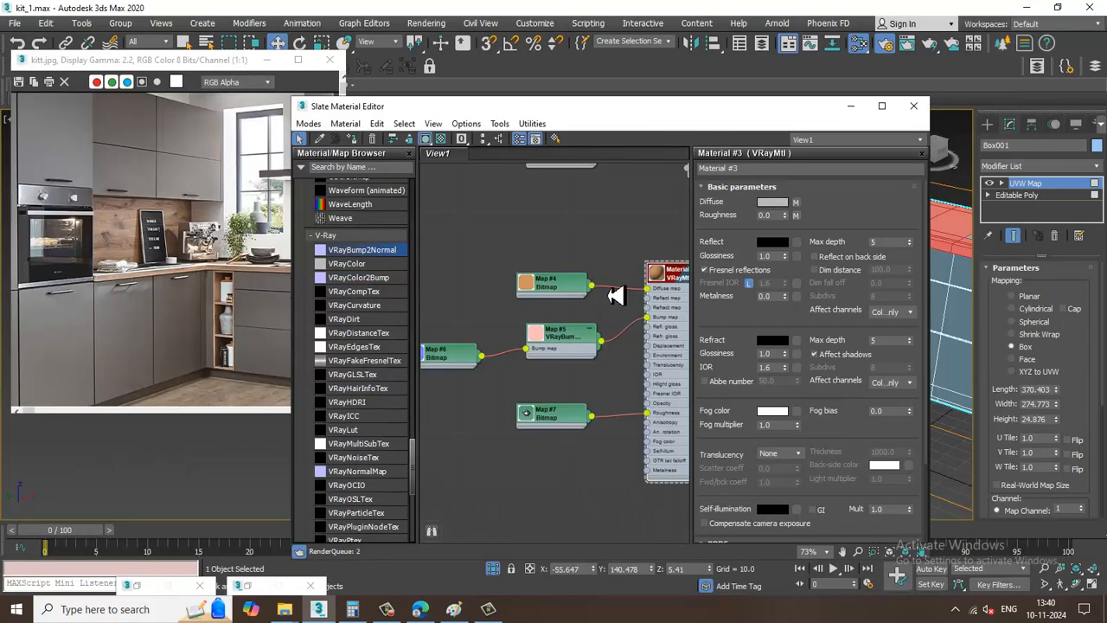
Set the roughness bitmap's U and V tiling to 2.0, check the other maps' tiling and close the material editor
{"action": "double_click", "coordinate": [571, 422]}
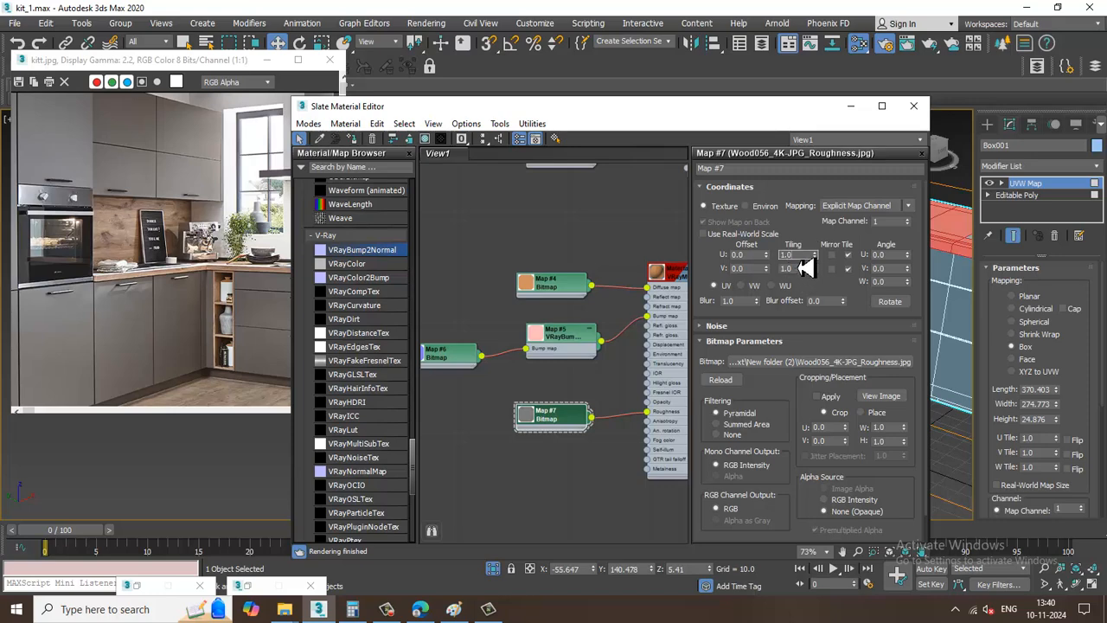
{"action": "type", "text": "2"}
{"action": "key", "text": "Tab"}
{"action": "double_click", "coordinate": [451, 356]}
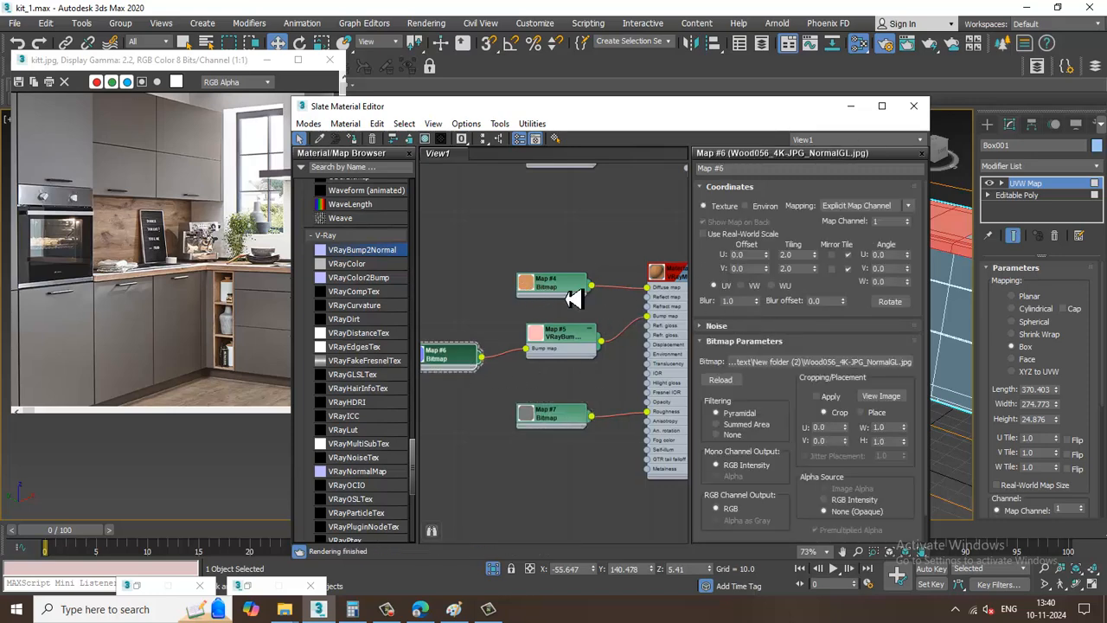
{"action": "double_click", "coordinate": [573, 298]}
{"action": "left_click", "coordinate": [913, 105]}
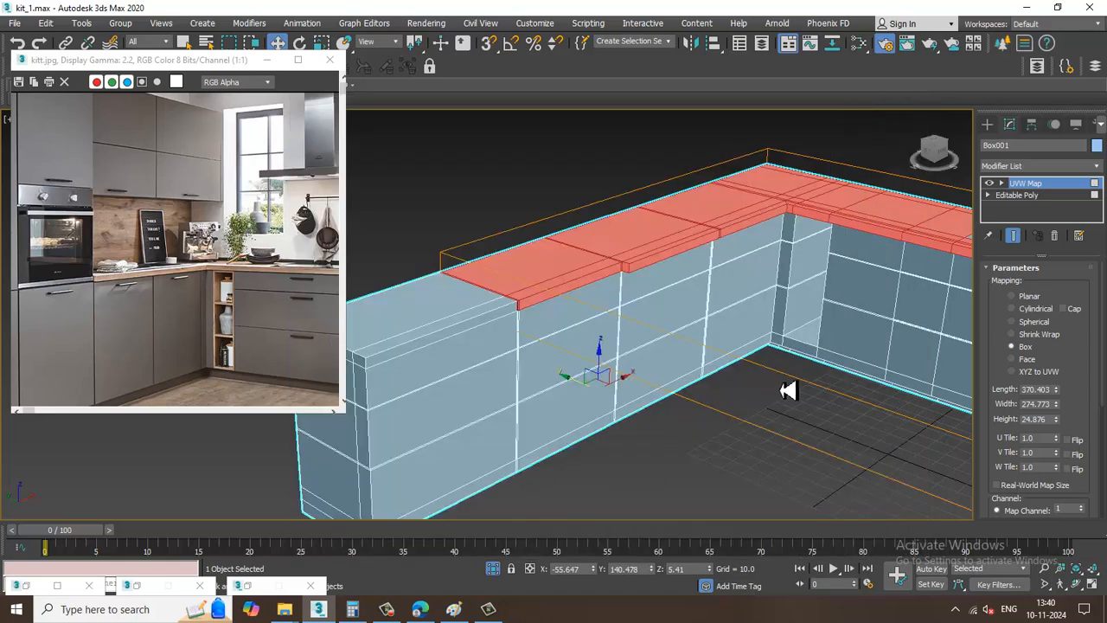
Inspect the wood texture on the countertop and convert the base cabinets to an Editable Poly
{"action": "left_click", "coordinate": [513, 205]}
{"action": "scroll", "coordinate": [593, 297], "scroll_direction": "up", "scroll_amount": 5}
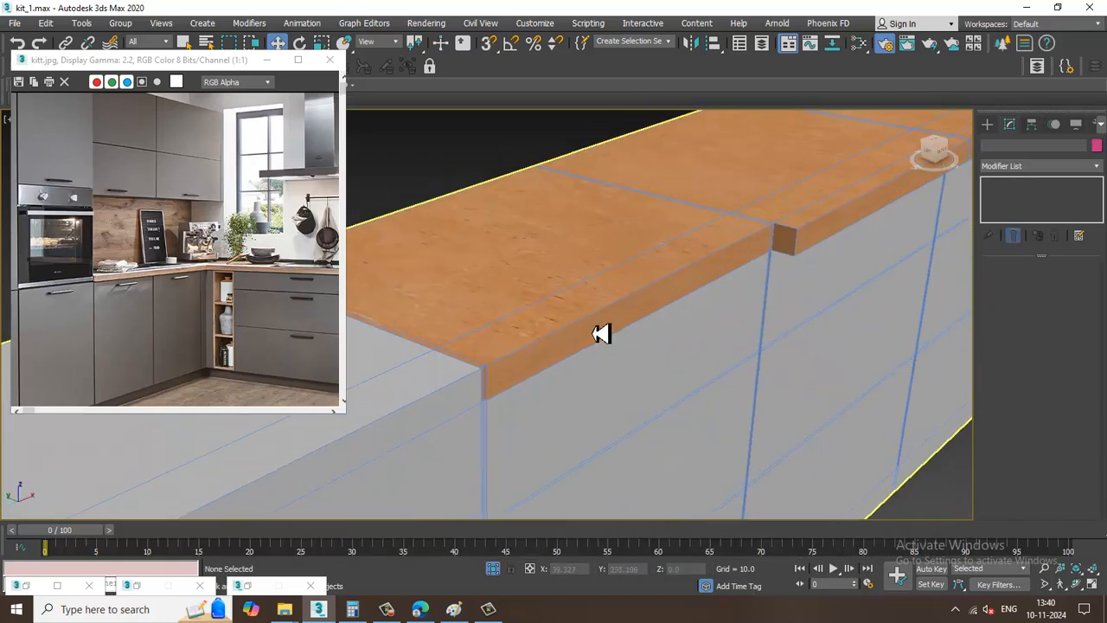
{"action": "scroll", "coordinate": [600, 334], "scroll_direction": "up", "scroll_amount": 2}
{"action": "scroll", "coordinate": [661, 359], "scroll_direction": "down", "scroll_amount": 5}
{"action": "middle_click_drag", "start_coordinate": [653, 347], "coordinate": [667, 347]}
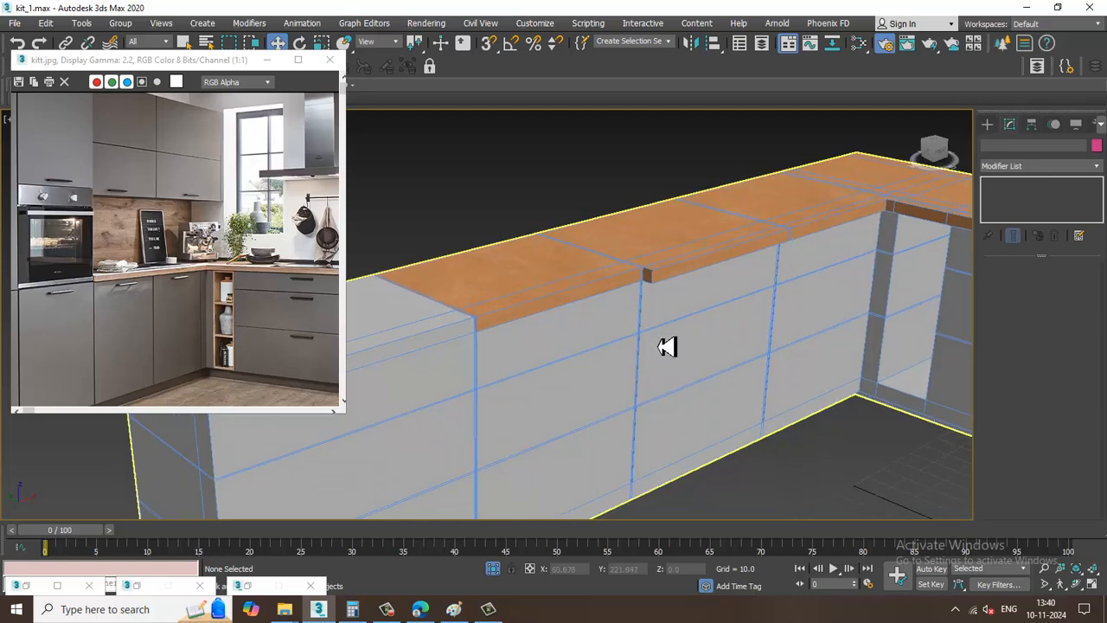
{"action": "left_click", "coordinate": [635, 307]}
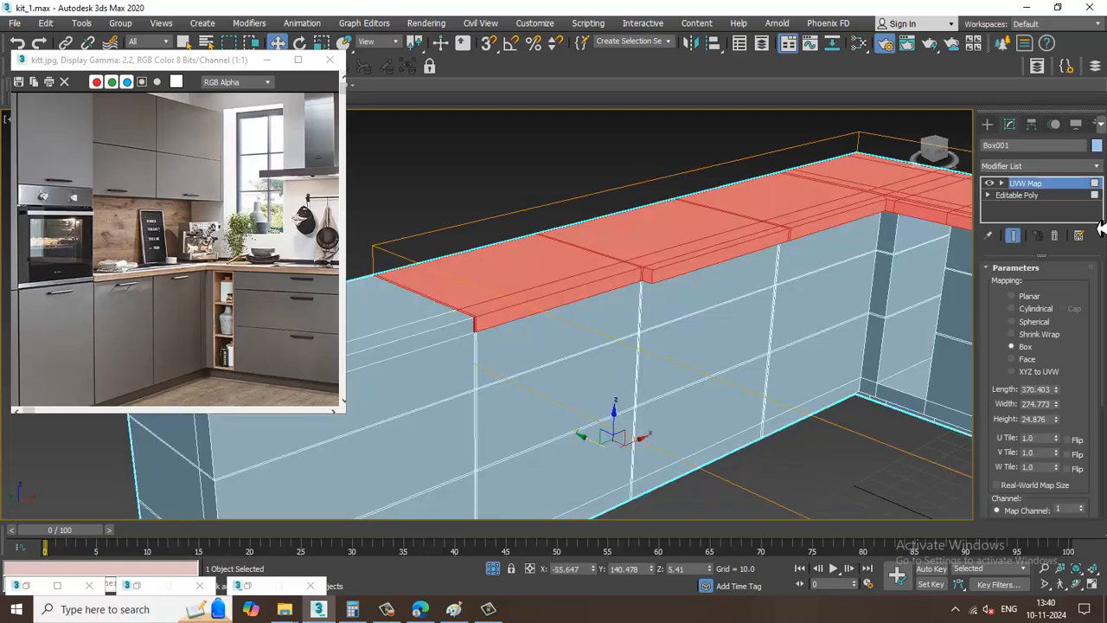
{"action": "right_click", "coordinate": [737, 249]}
{"action": "mouse_move", "coordinate": [795, 386]}
{"action": "left_click", "coordinate": [929, 403]}
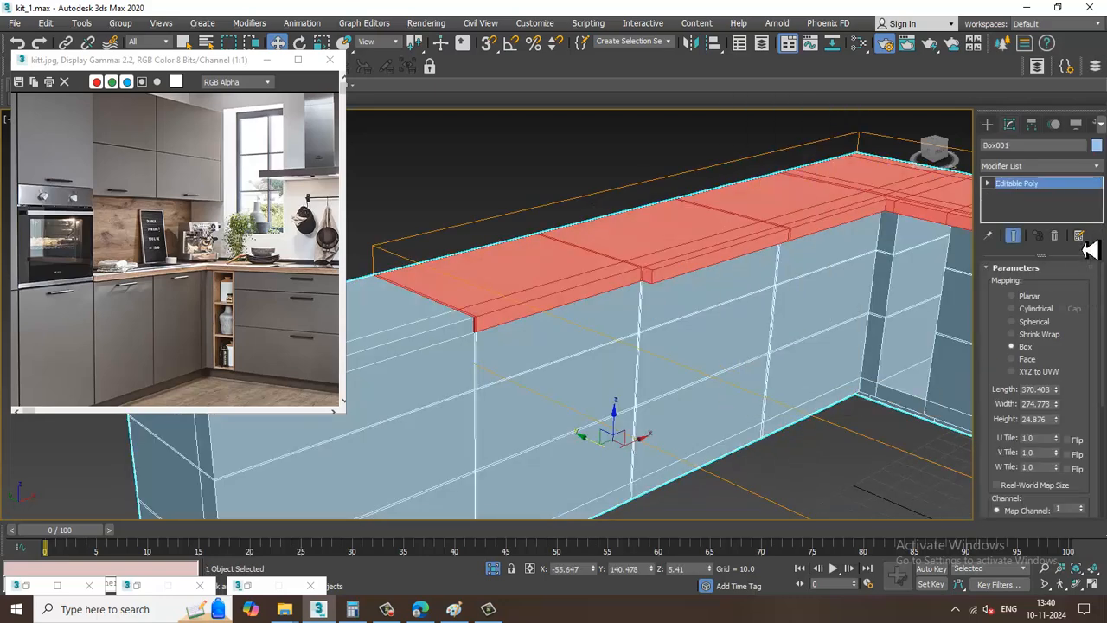
Invert the polygon selection to select all base cabinet polygons except the countertop
{"action": "left_click", "coordinate": [1052, 285]}
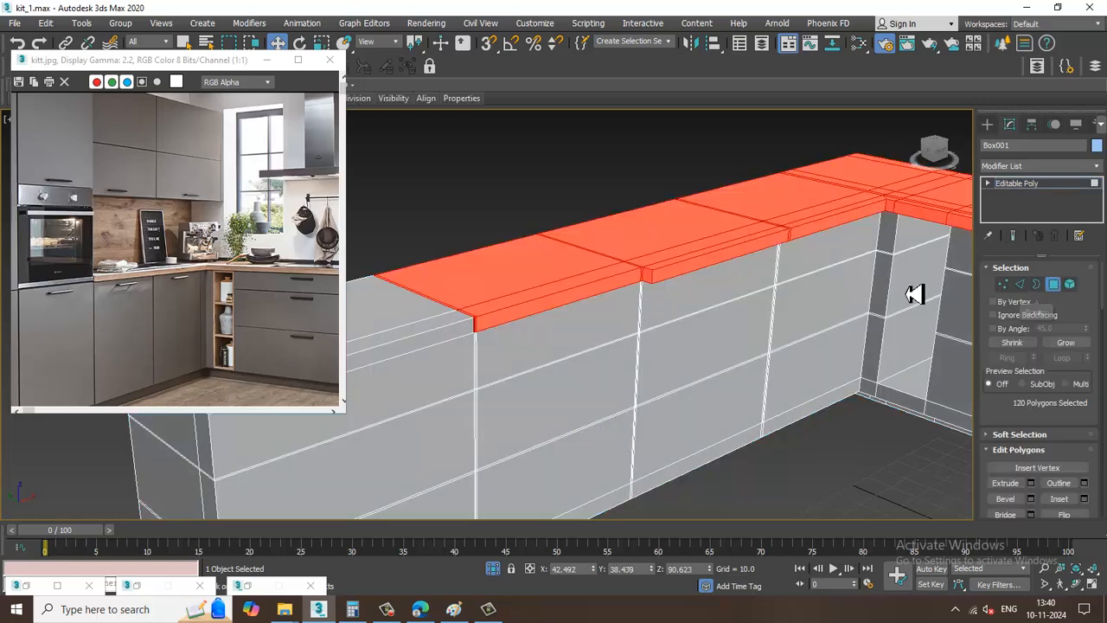
{"action": "middle_click_drag", "start_coordinate": [750, 398], "coordinate": [724, 354], "text": "alt"}
Create a new VRayMtl for the base cabinets in the material editor and open its parameters
{"action": "key", "text": "m"}
{"action": "middle_click_drag", "start_coordinate": [605, 433], "coordinate": [573, 255]}
{"action": "scroll", "coordinate": [393, 277], "scroll_direction": "up", "scroll_amount": 15}
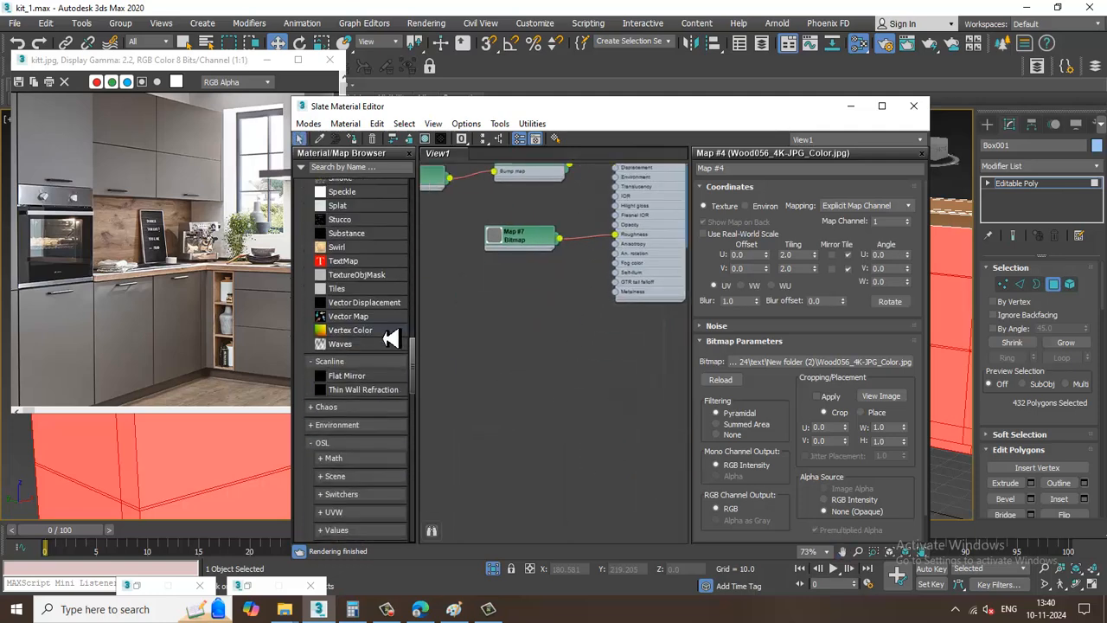
{"action": "scroll", "coordinate": [357, 251], "scroll_direction": "down", "scroll_amount": 20}
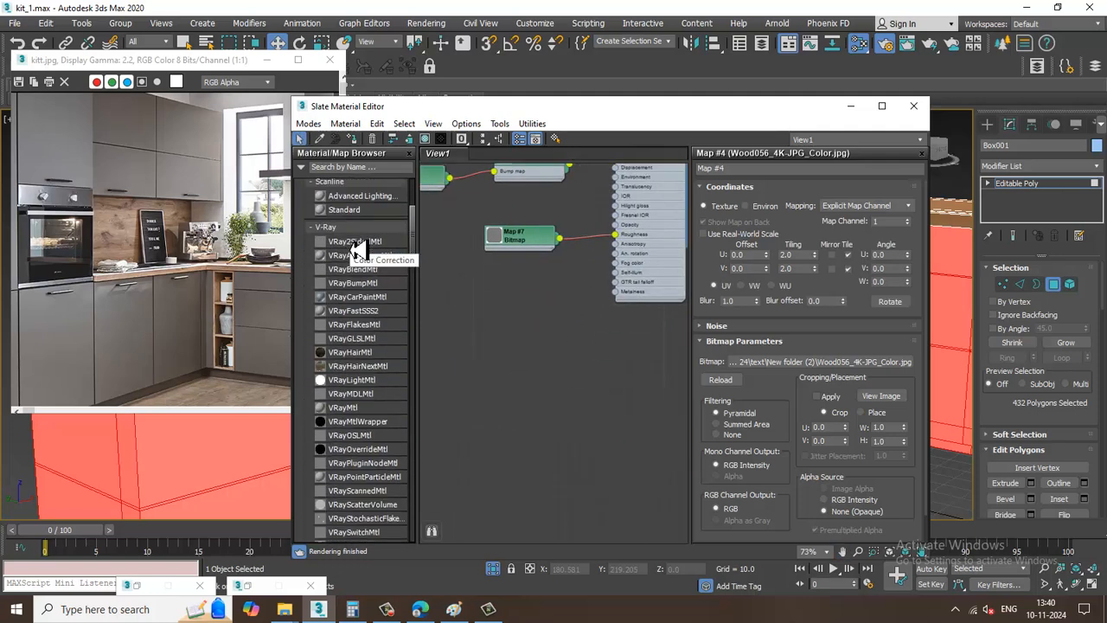
{"action": "left_click_drag", "start_coordinate": [566, 384], "coordinate": [612, 361]}
{"action": "double_click", "coordinate": [613, 359]}
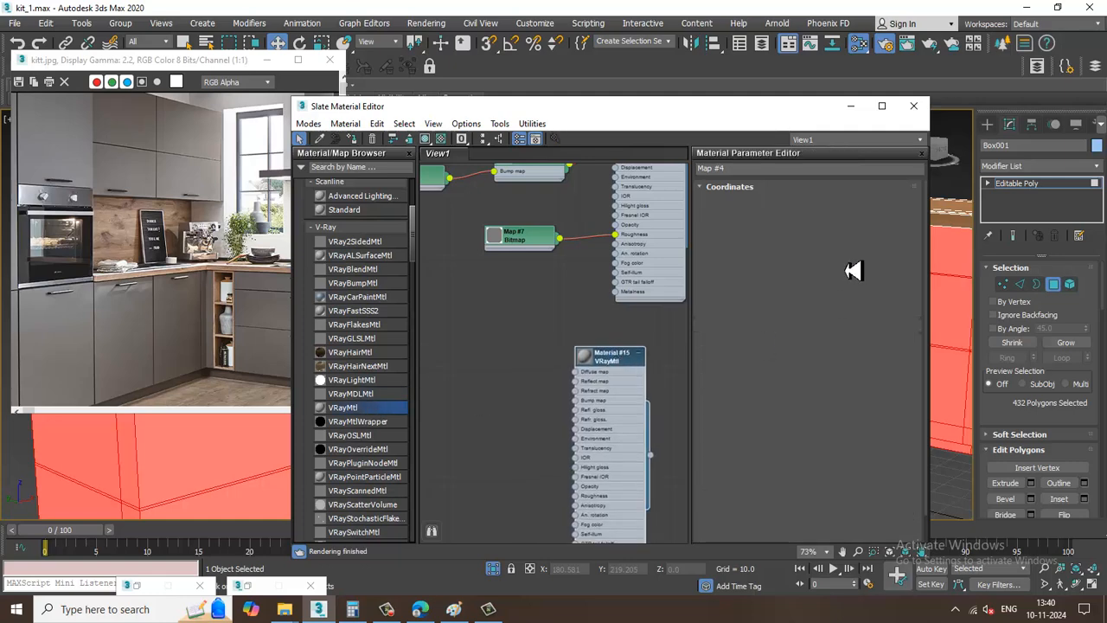
Sample the cabinet material's diffuse colour from the grey cabinet fronts in the reference photo and set its roughness to 0.4
{"action": "left_click", "coordinate": [773, 201]}
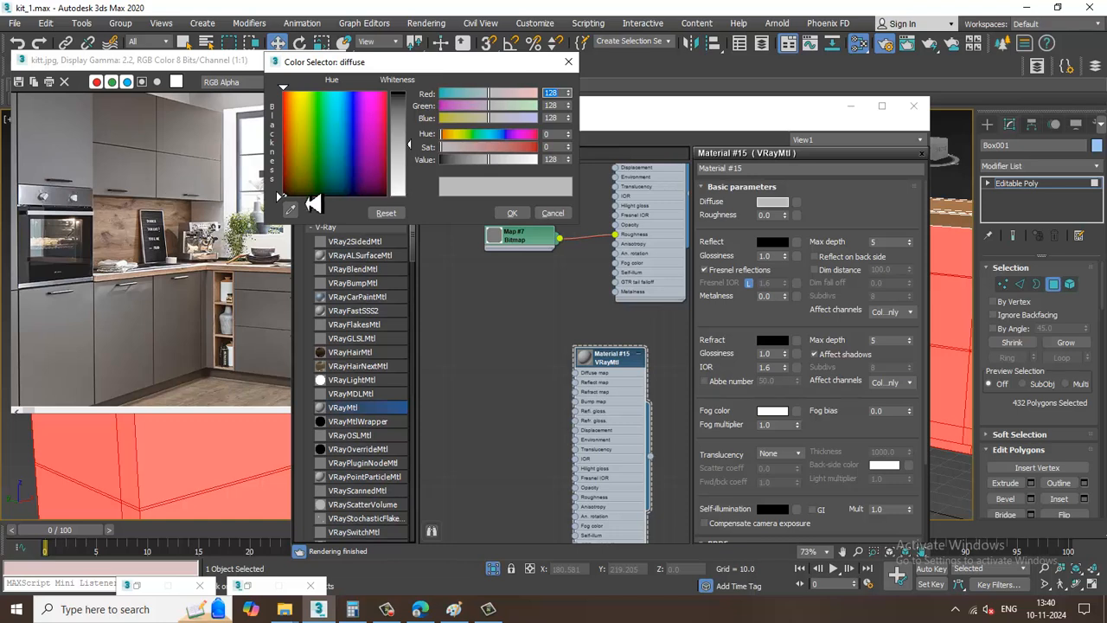
{"action": "left_click", "coordinate": [114, 171]}
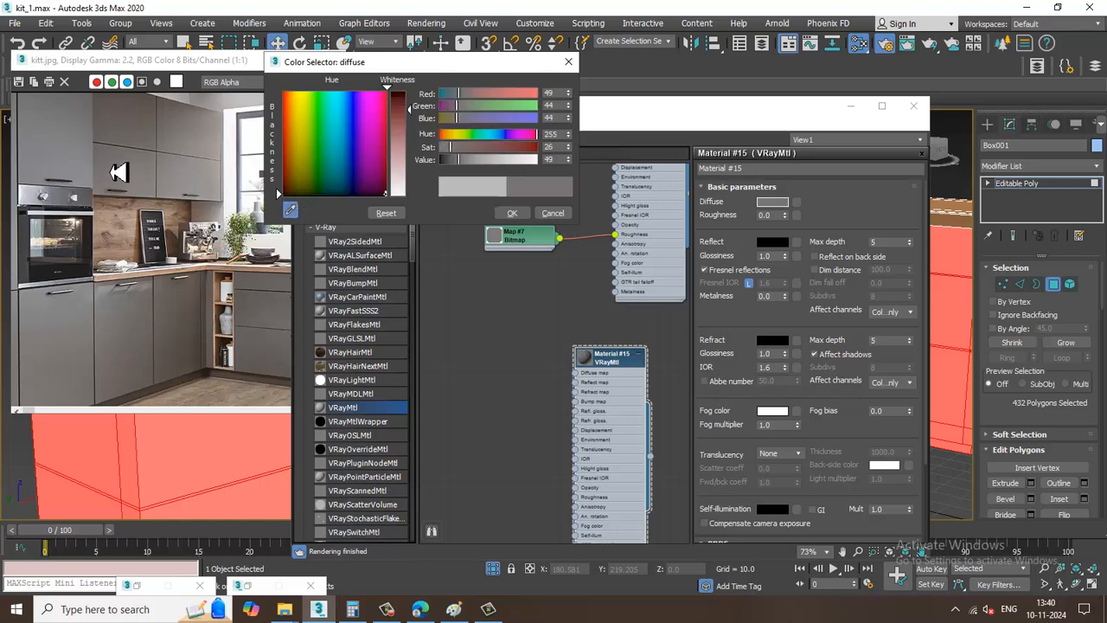
{"action": "left_click_drag", "start_coordinate": [120, 178], "coordinate": [84, 366]}
{"action": "left_click", "coordinate": [512, 214]}
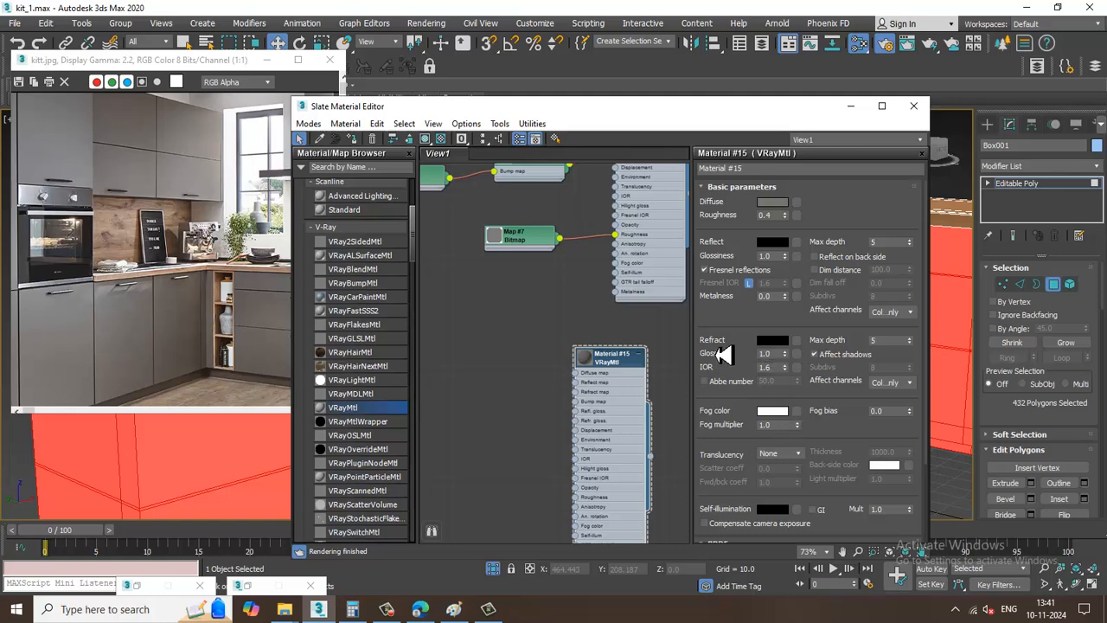
Set the cabinet material's reflection colour to a dark grey of value 18 and minimize the material editor
{"action": "left_click", "coordinate": [772, 241]}
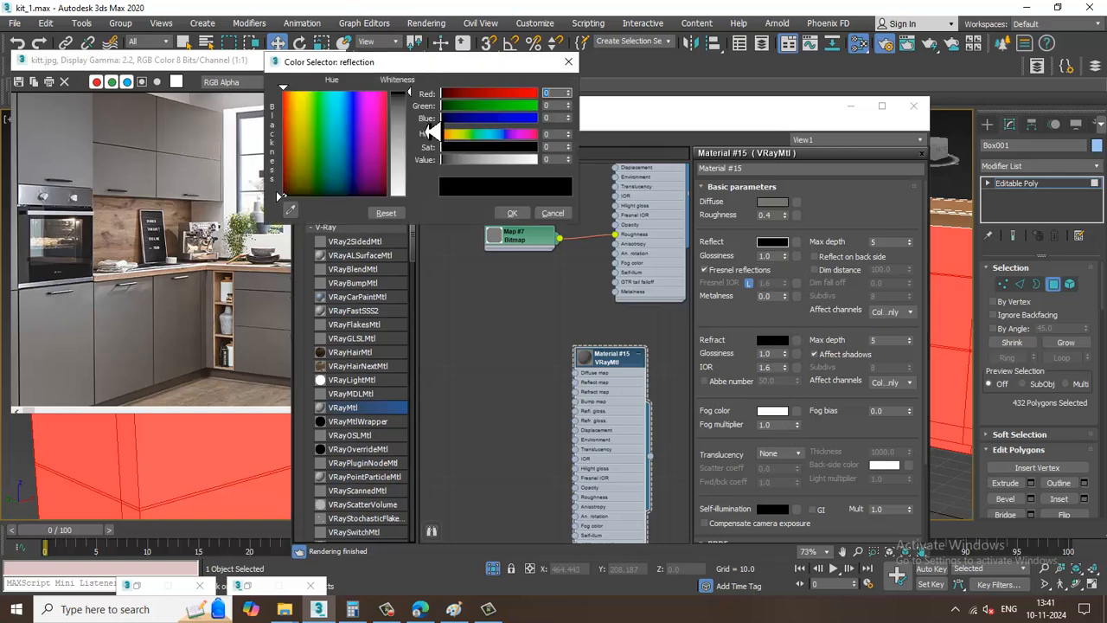
{"action": "left_click_drag", "start_coordinate": [413, 101], "coordinate": [418, 107]}
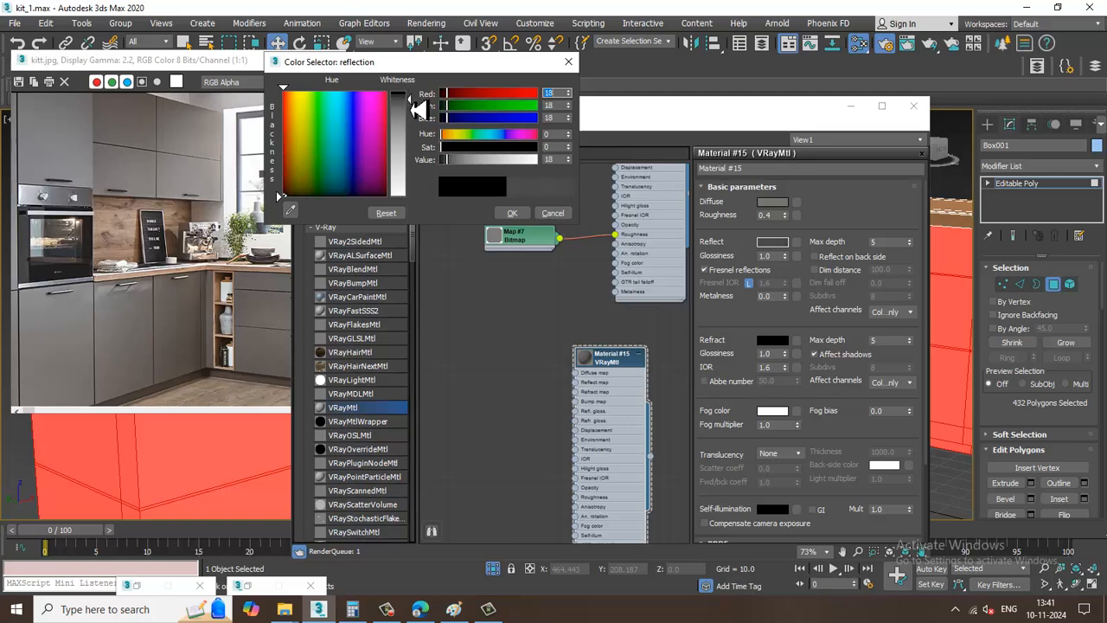
{"action": "left_click", "coordinate": [511, 213]}
{"action": "left_click", "coordinate": [850, 106]}
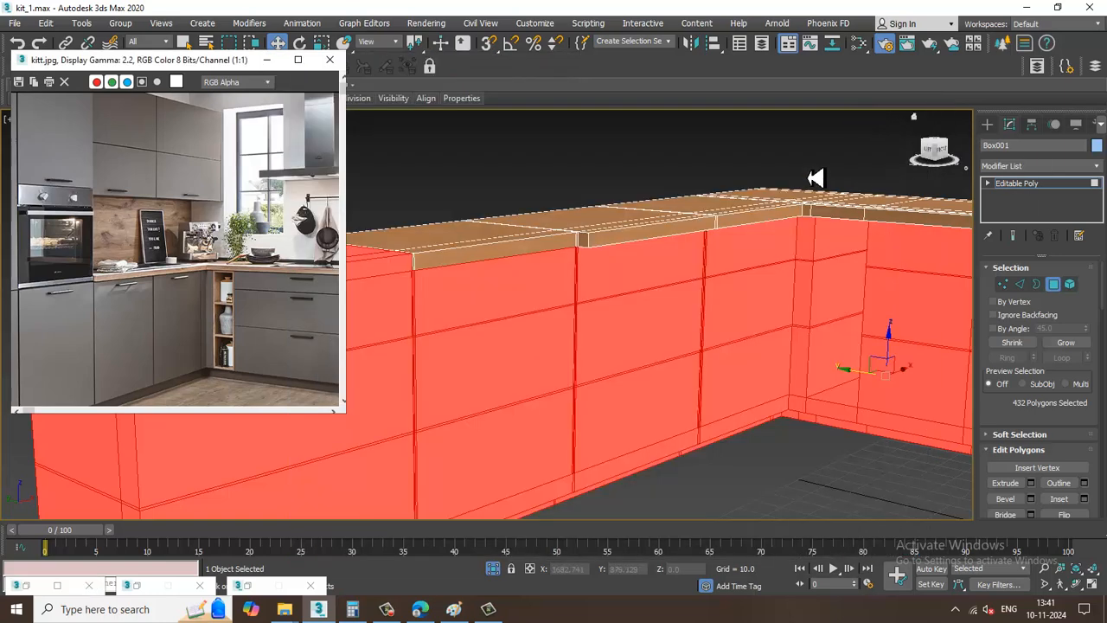
Clear the polygon selection and end the isolation of the base cabinets to bring back the whole kitchen
{"action": "left_click", "coordinate": [803, 178]}
{"action": "middle_click_drag", "start_coordinate": [811, 210], "coordinate": [813, 230]}
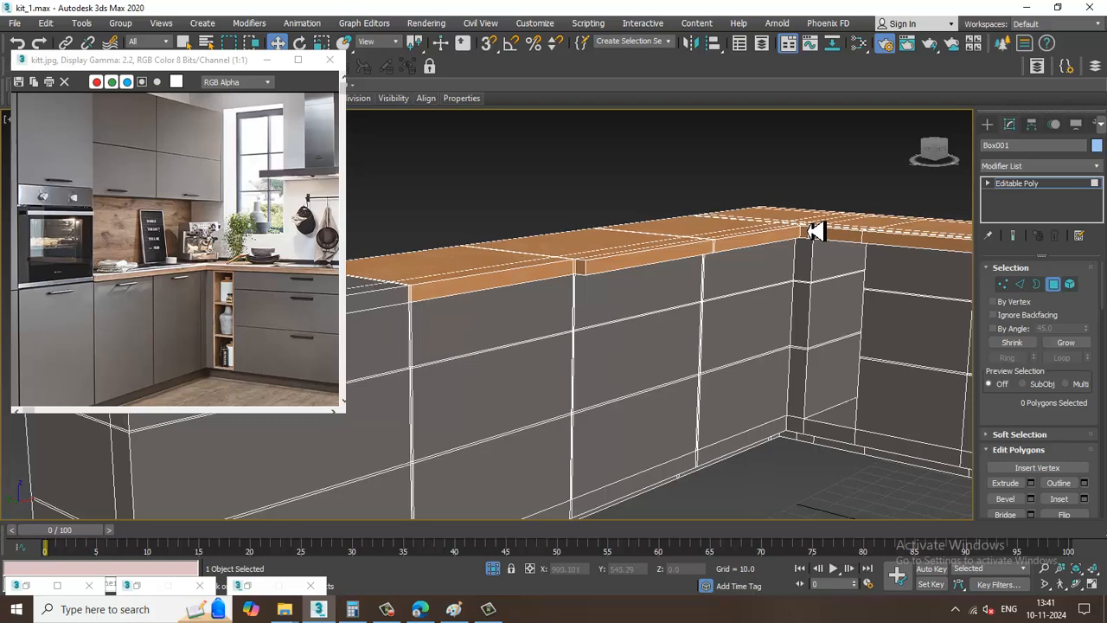
{"action": "middle_click_drag", "start_coordinate": [702, 295], "coordinate": [709, 289]}
{"action": "right_click", "coordinate": [670, 195]}
{"action": "left_click", "coordinate": [697, 76]}
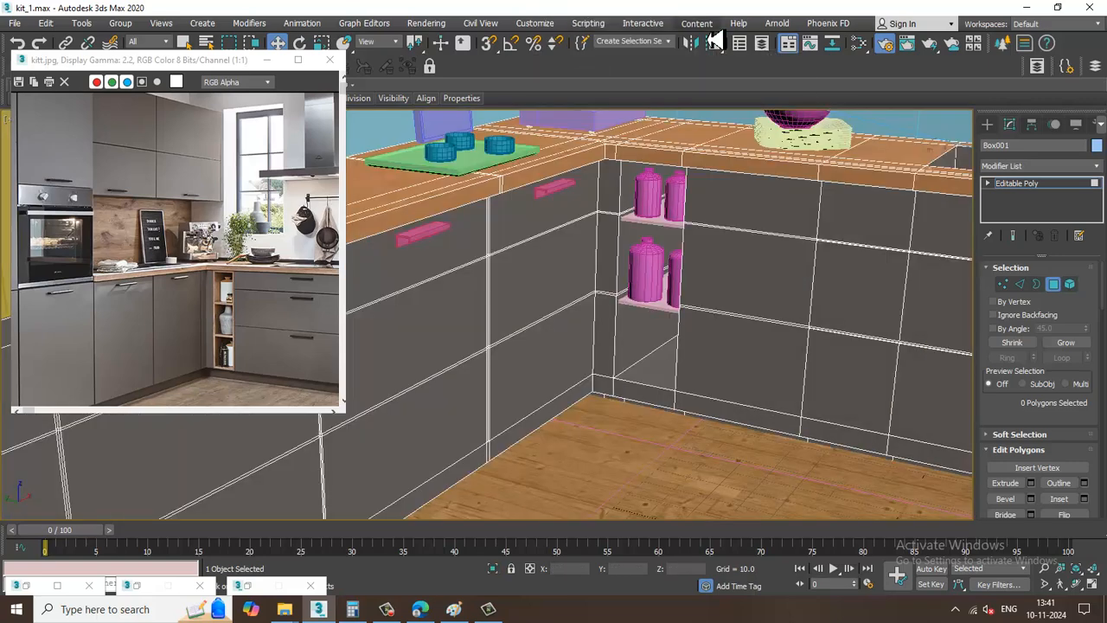
Examine the grey cabinets and wood countertop throughout the kitchen, comparing the view with and without edged faces
{"action": "scroll", "coordinate": [692, 403], "scroll_direction": "down", "scroll_amount": 3}
{"action": "middle_click_drag", "start_coordinate": [741, 392], "coordinate": [674, 350], "text": "alt"}
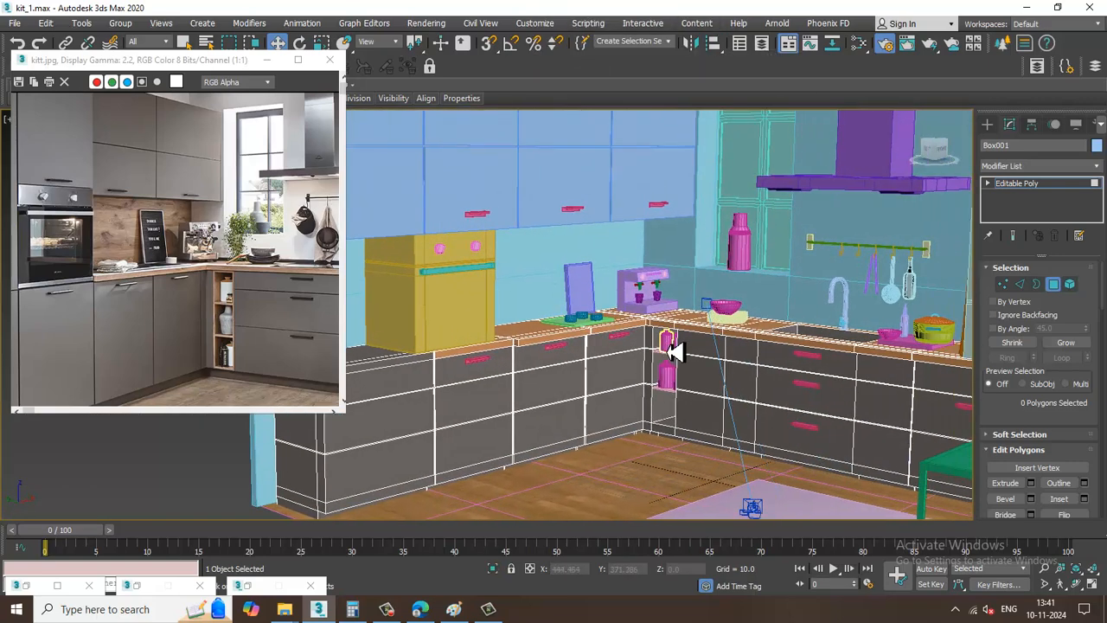
{"action": "key", "text": "F4"}
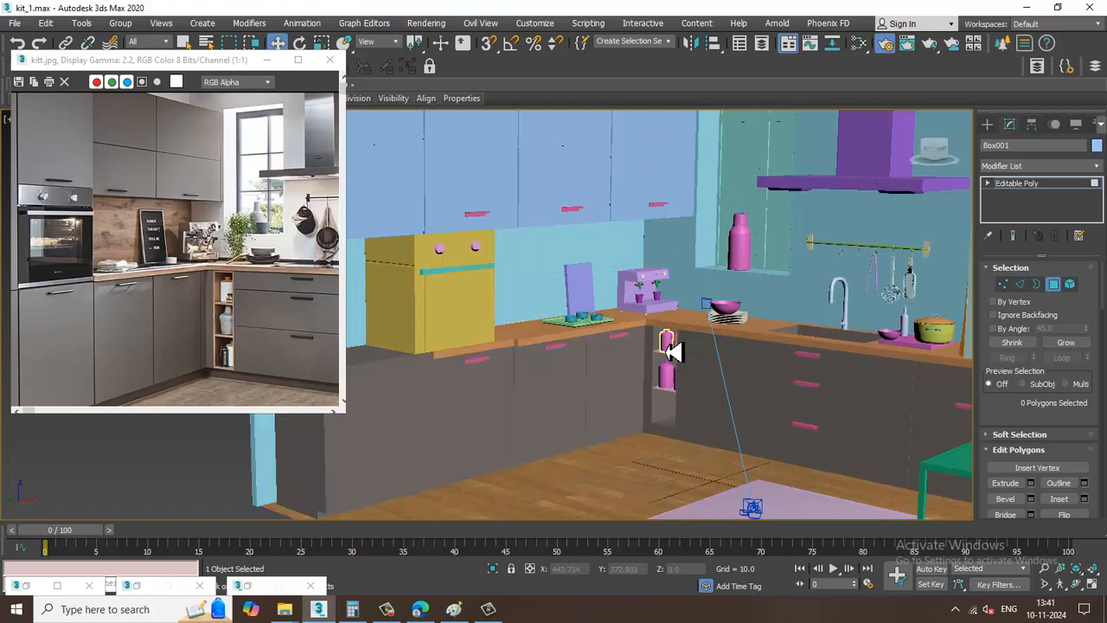
{"action": "key", "text": "F4"}
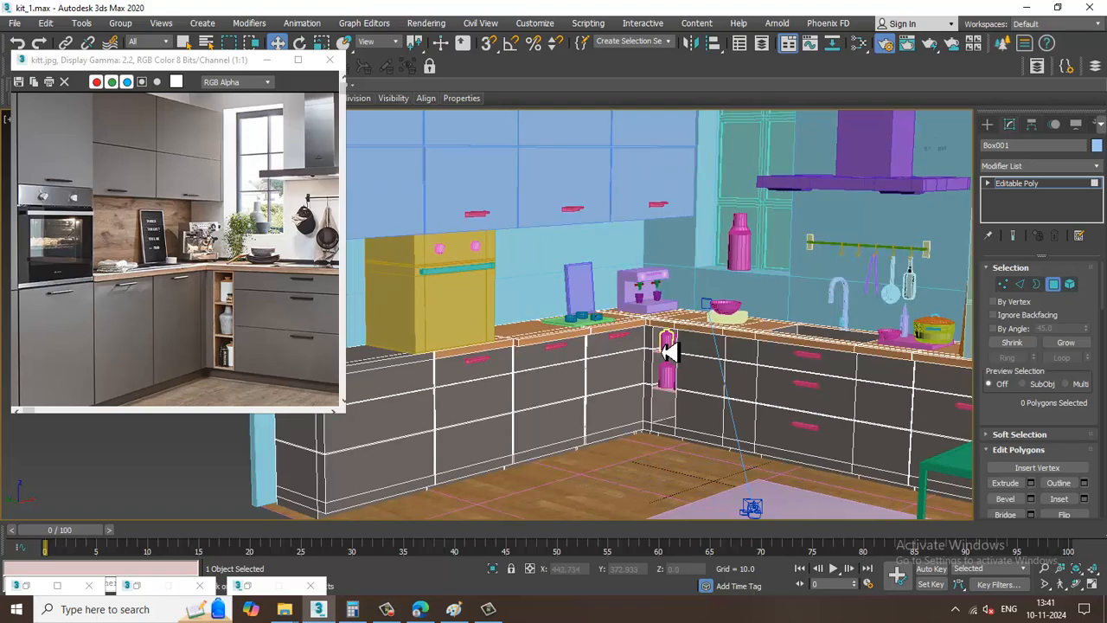
{"action": "scroll", "coordinate": [611, 394], "scroll_direction": "up", "scroll_amount": 2}
{"action": "middle_click_drag", "start_coordinate": [613, 402], "coordinate": [602, 472], "text": "alt"}
{"action": "middle_click_drag", "start_coordinate": [852, 277], "coordinate": [709, 395], "text": "alt"}
{"action": "scroll", "coordinate": [709, 395], "scroll_direction": "up", "scroll_amount": 2}
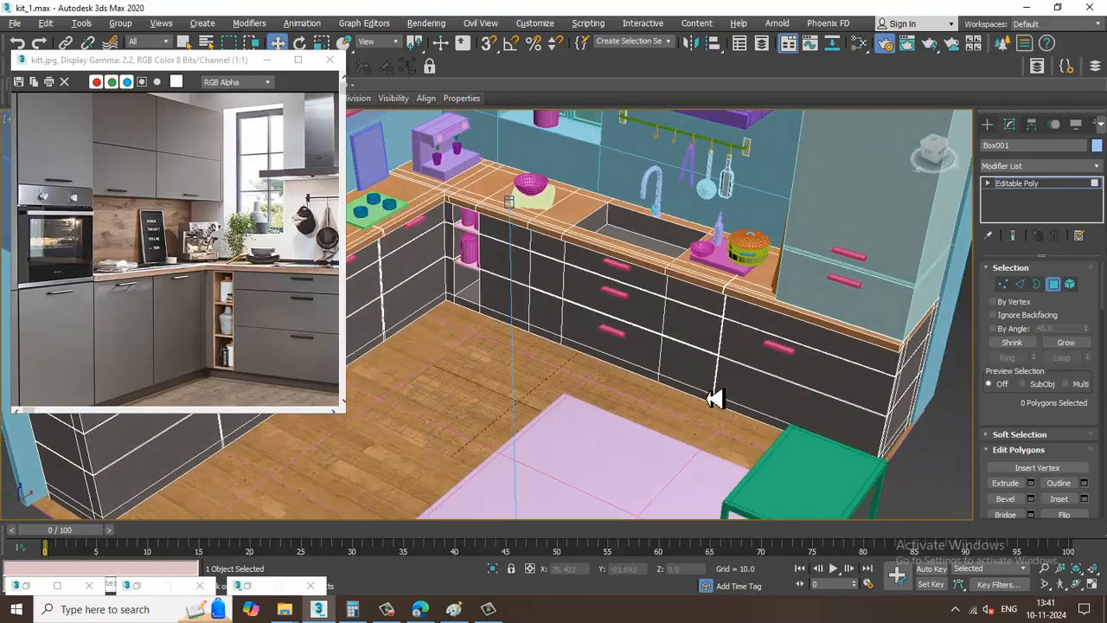
{"action": "scroll", "coordinate": [729, 291], "scroll_direction": "up", "scroll_amount": 2}
{"action": "scroll", "coordinate": [734, 316], "scroll_direction": "up", "scroll_amount": 4}
{"action": "scroll", "coordinate": [734, 316], "scroll_direction": "down", "scroll_amount": 4}
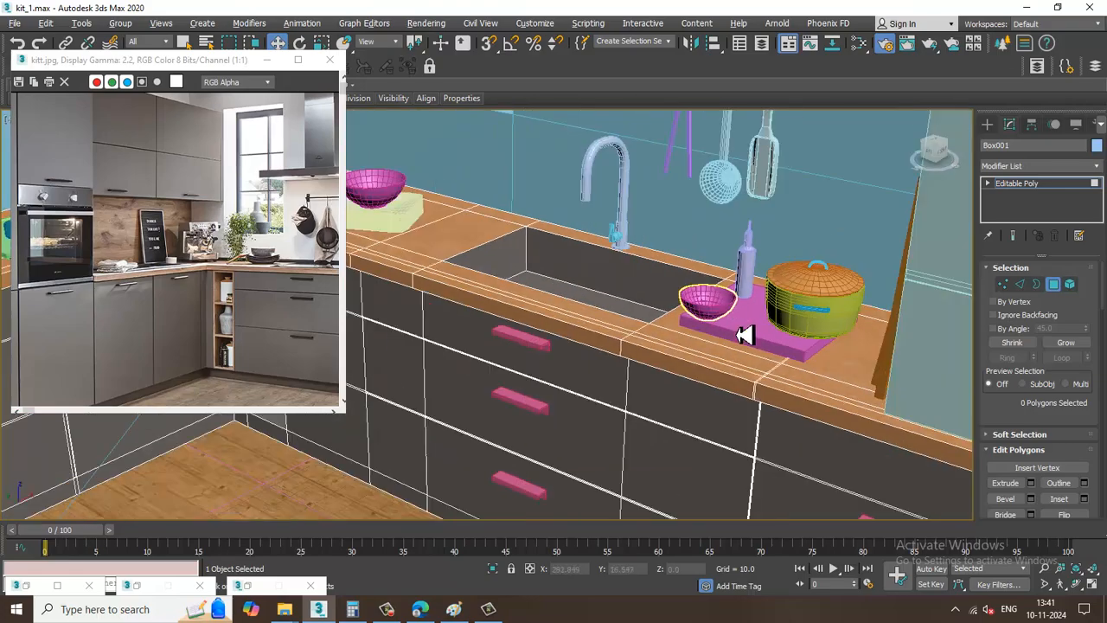
{"action": "middle_click_drag", "start_coordinate": [744, 334], "coordinate": [712, 361], "text": "alt"}
{"action": "scroll", "coordinate": [712, 361], "scroll_direction": "up", "scroll_amount": 2}
Select the rug on the kitchen floor and create a new VRayMtl for it in the material editor
{"action": "middle_click_drag", "start_coordinate": [733, 397], "coordinate": [744, 282]}
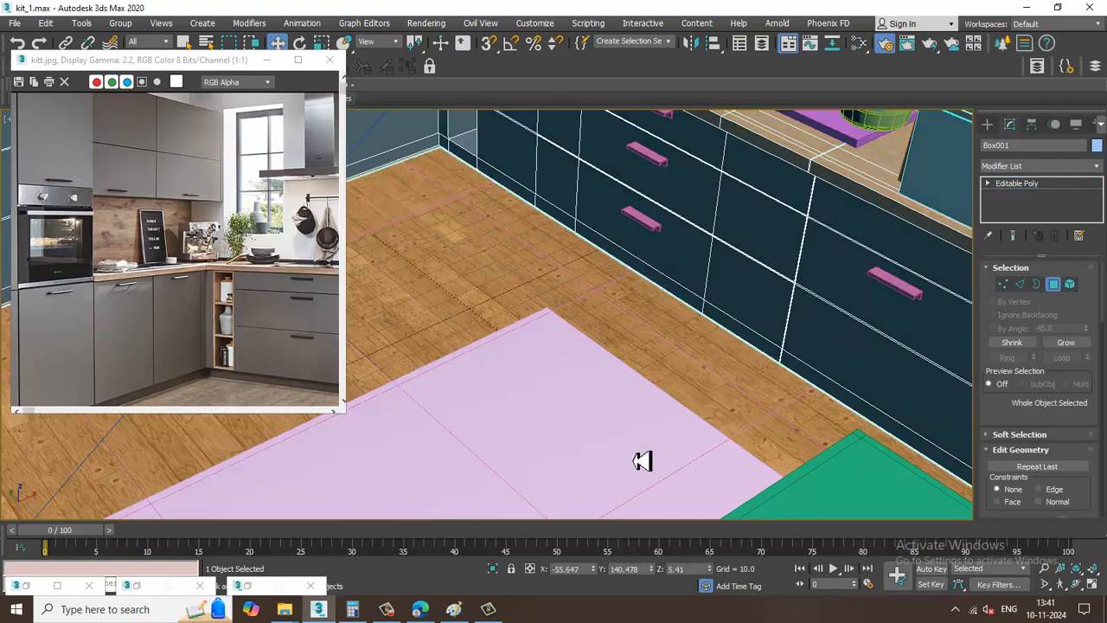
{"action": "left_click", "coordinate": [597, 448]}
{"action": "middle_click_drag", "start_coordinate": [585, 442], "coordinate": [677, 377], "text": "alt"}
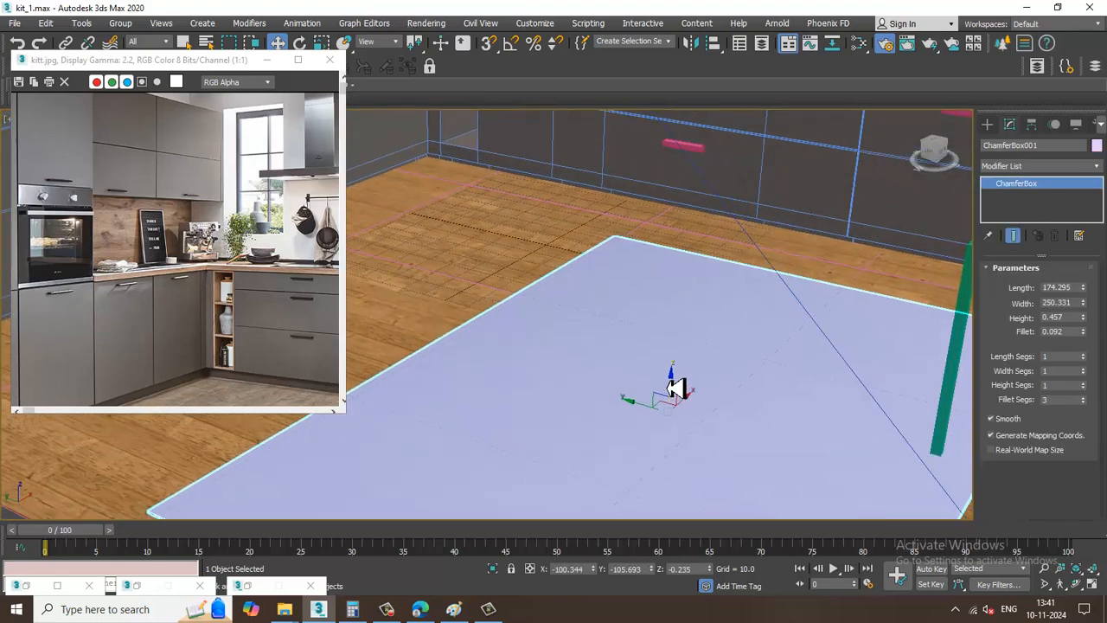
{"action": "key", "text": "m"}
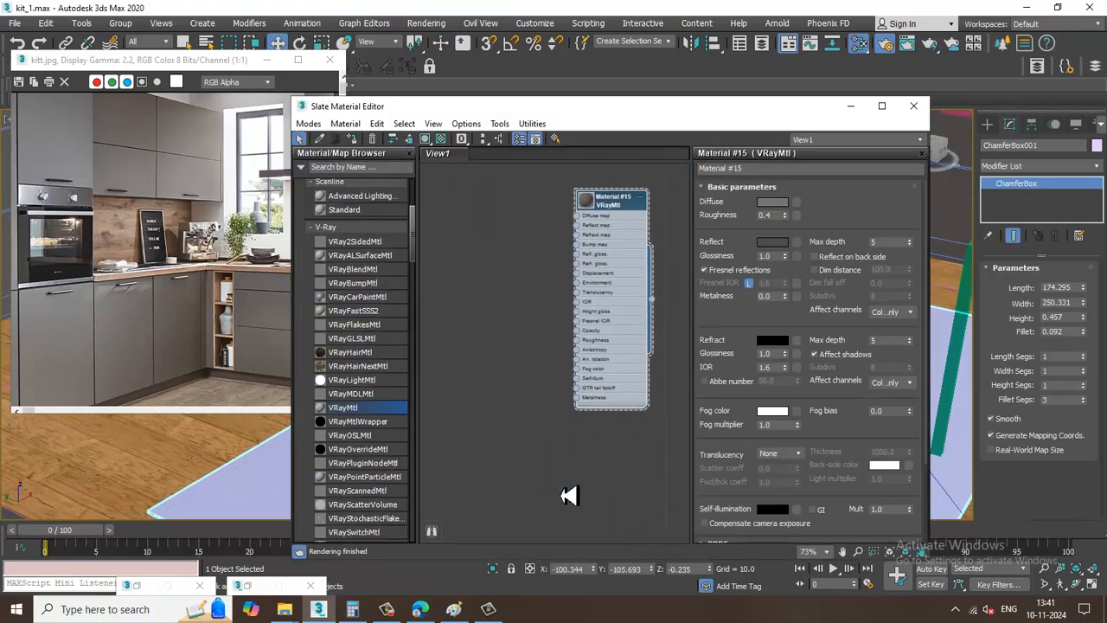
{"action": "middle_click_drag", "start_coordinate": [568, 495], "coordinate": [586, 345]}
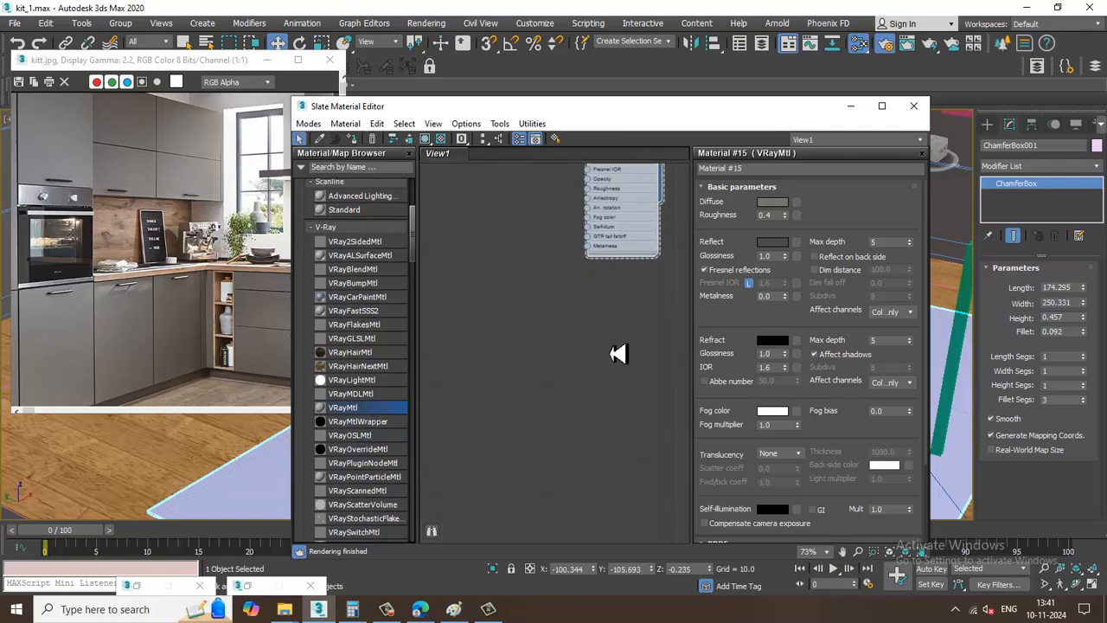
{"action": "left_click_drag", "start_coordinate": [618, 353], "coordinate": [605, 354]}
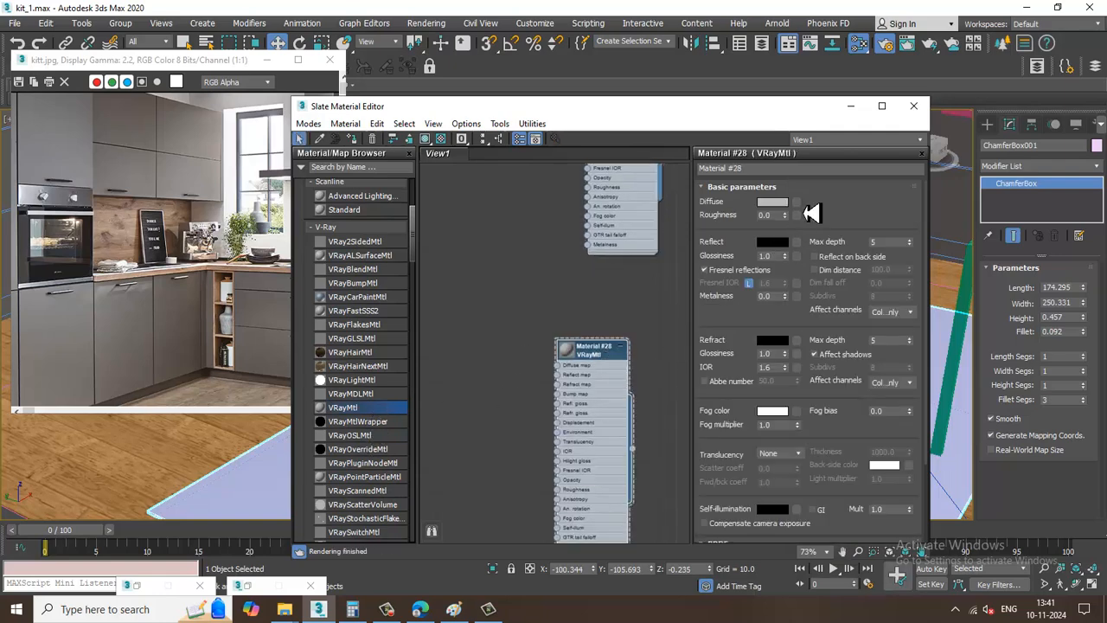
Load Carpet013_4K-JPG_Color.jpg as the rug material's diffuse bitmap and show the texture on the rug in the viewport
{"action": "left_click", "coordinate": [796, 203]}
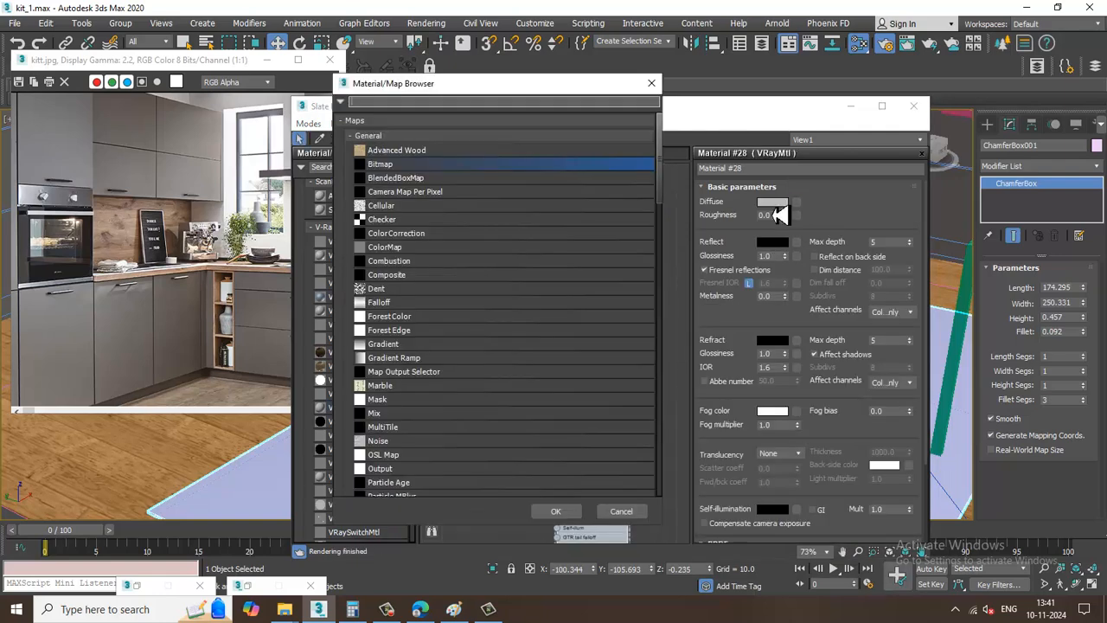
{"action": "double_click", "coordinate": [412, 170]}
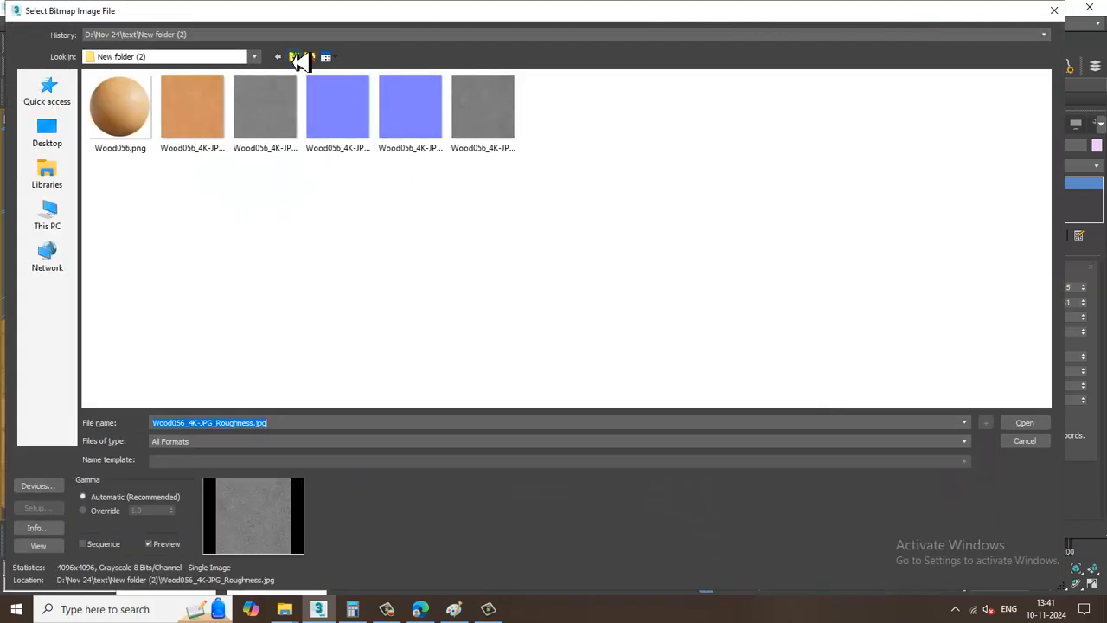
{"action": "left_click", "coordinate": [293, 56]}
{"action": "double_click", "coordinate": [192, 121]}
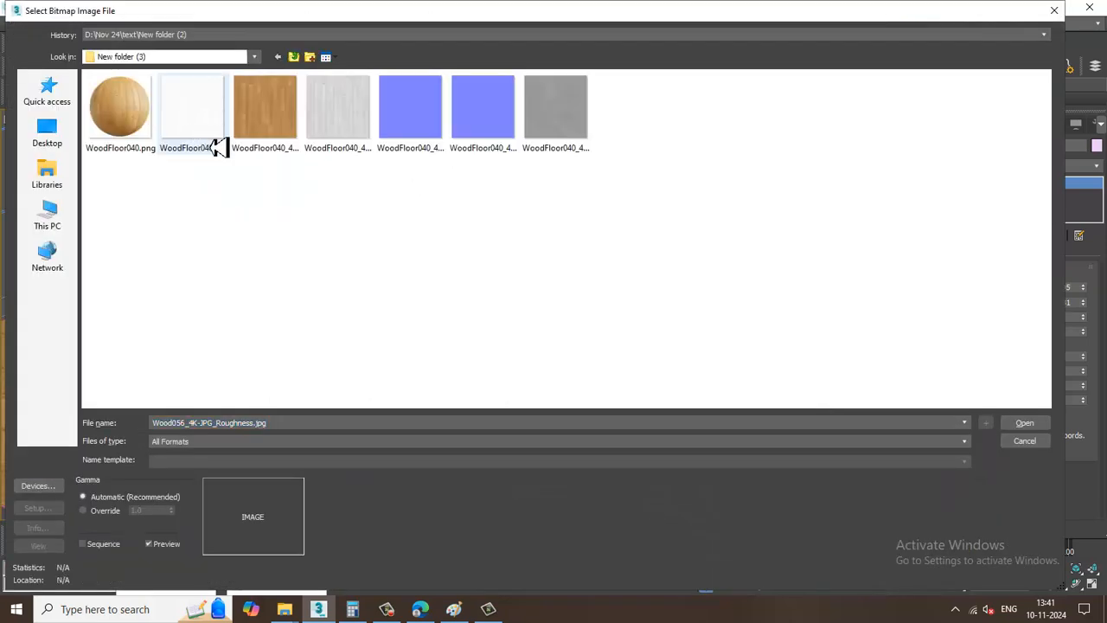
{"action": "left_click", "coordinate": [294, 56]}
{"action": "double_click", "coordinate": [156, 102]}
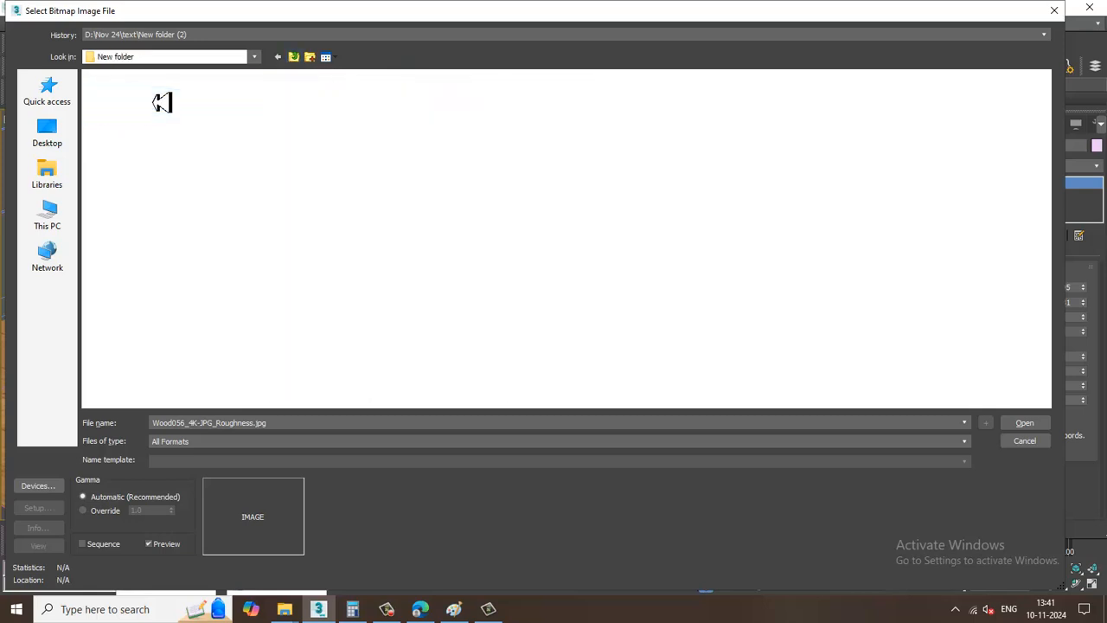
{"action": "double_click", "coordinate": [288, 143]}
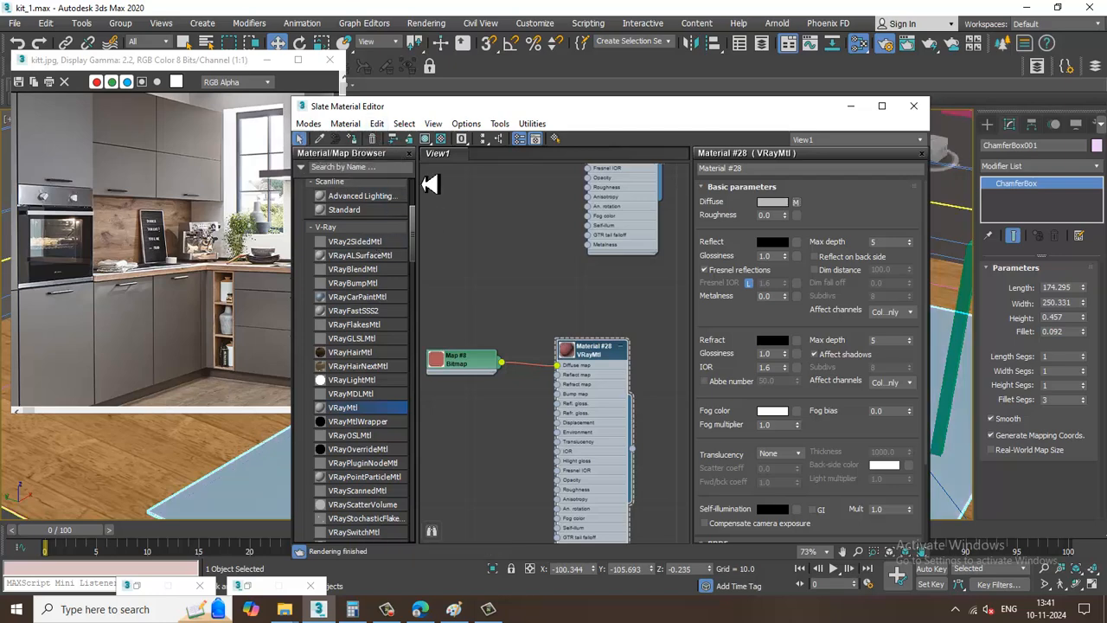
{"action": "left_click", "coordinate": [424, 140]}
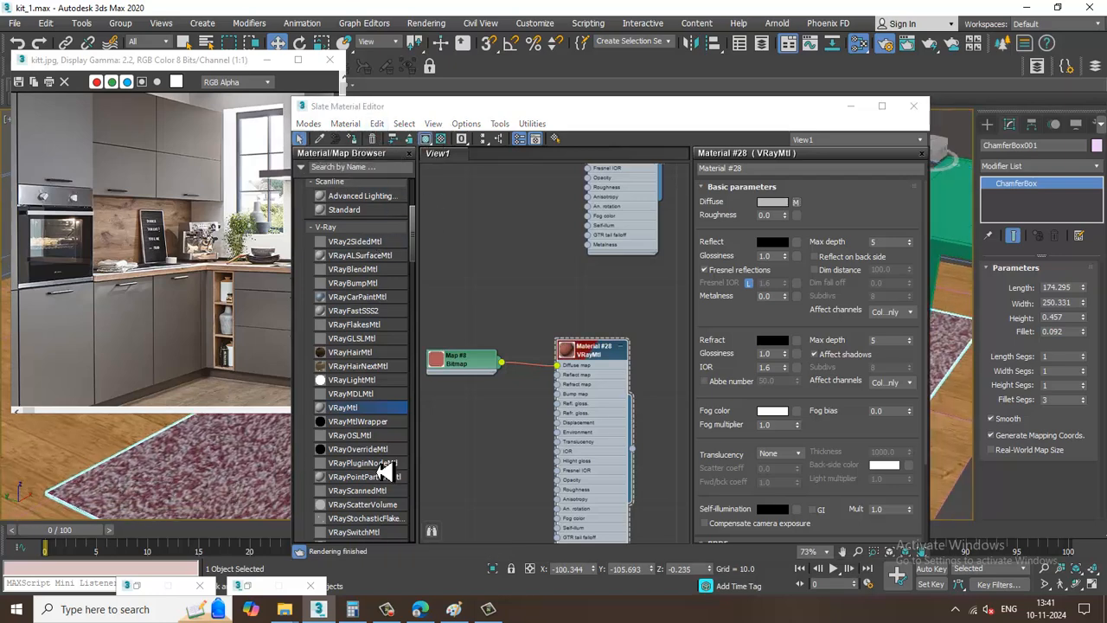
Set the carpet colour bitmap's U and V tiling to 2.0 and check the texture on the rug
{"action": "left_click", "coordinate": [795, 201]}
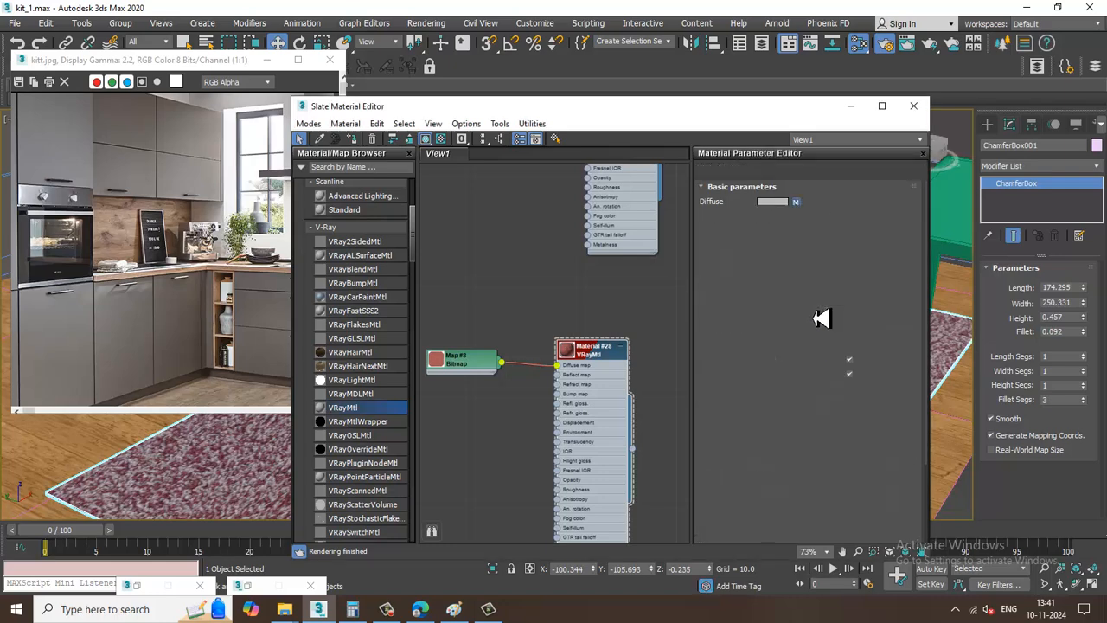
{"action": "type", "text": "2"}
{"action": "key", "text": "Tab"}
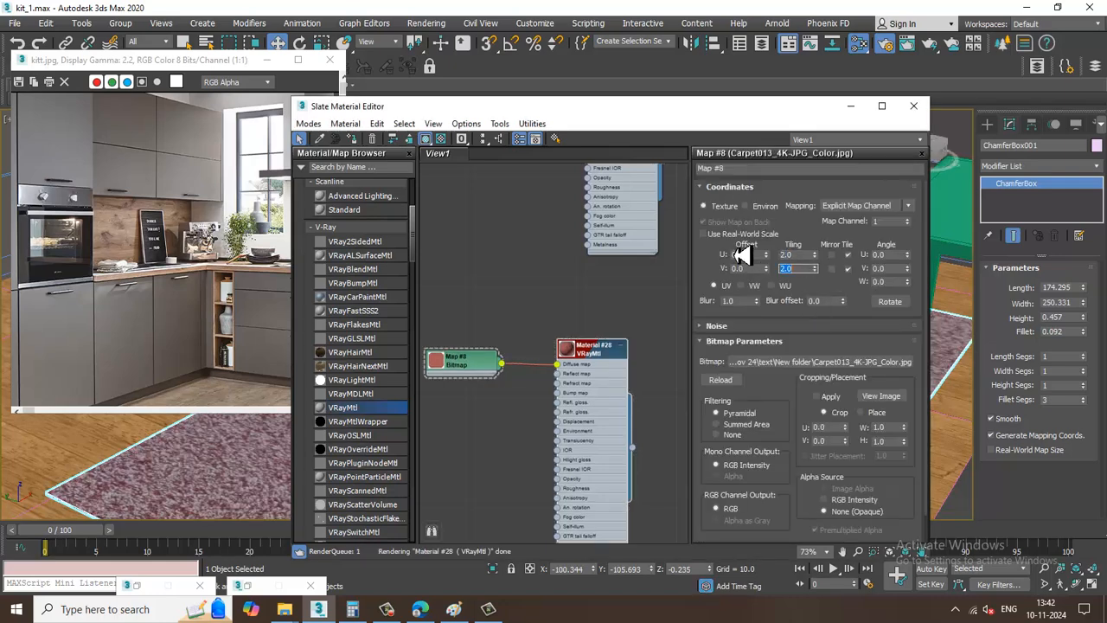
{"action": "type", "text": "2"}
{"action": "key", "text": "Return"}
{"action": "scroll", "coordinate": [211, 484], "scroll_direction": "up", "scroll_amount": 6}
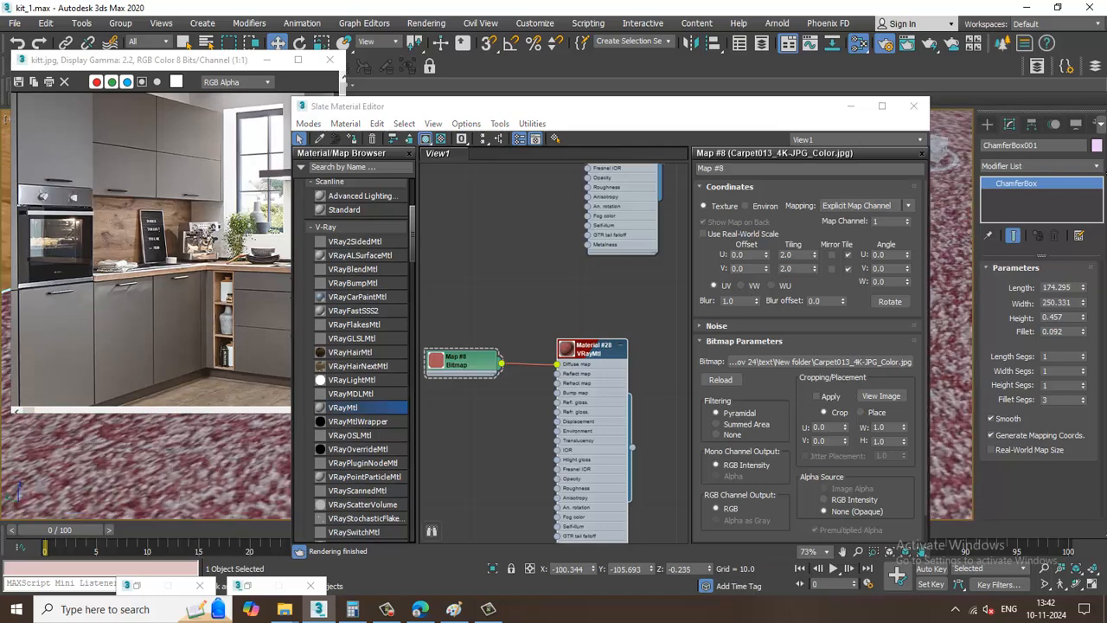
Add a UVW Map modifier to the rug with Box mapping
{"action": "left_click", "coordinate": [1038, 166]}
{"action": "key", "text": "u"}
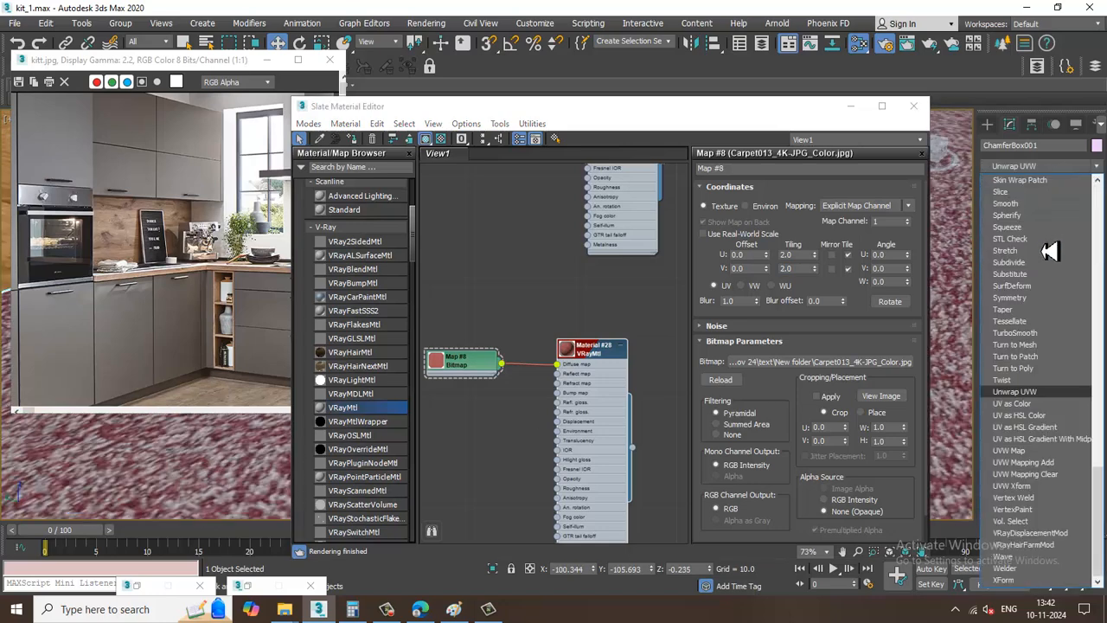
{"action": "left_click", "coordinate": [1037, 451]}
{"action": "left_click", "coordinate": [1020, 347]}
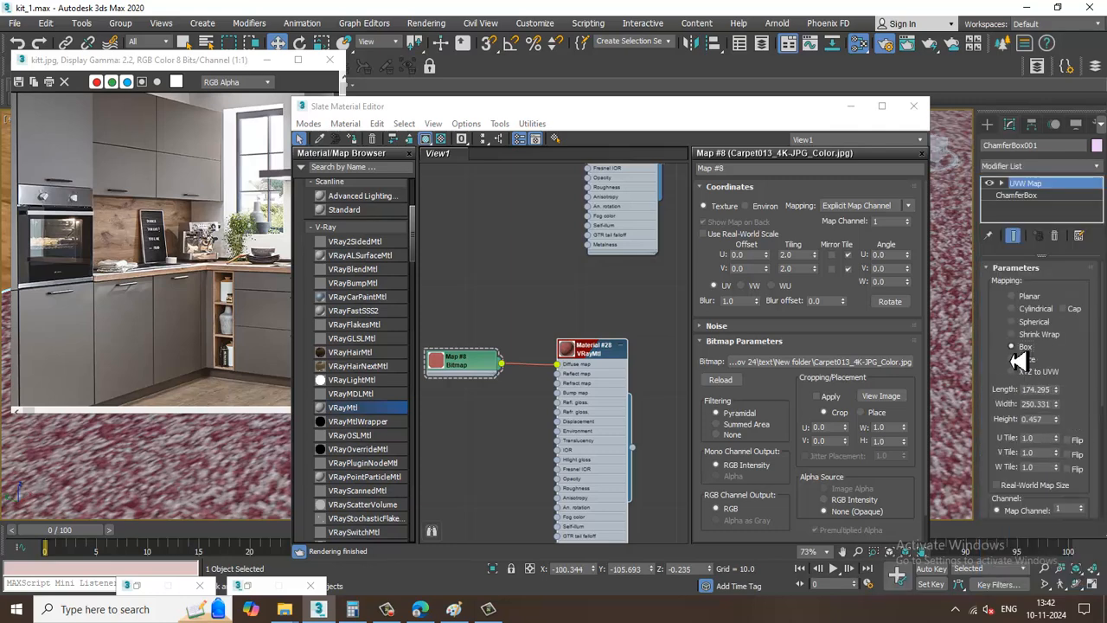
Reduce the width of the rug's box mapping to about 130 and check the carpet texture up close
{"action": "scroll", "coordinate": [318, 451], "scroll_direction": "down", "scroll_amount": 4}
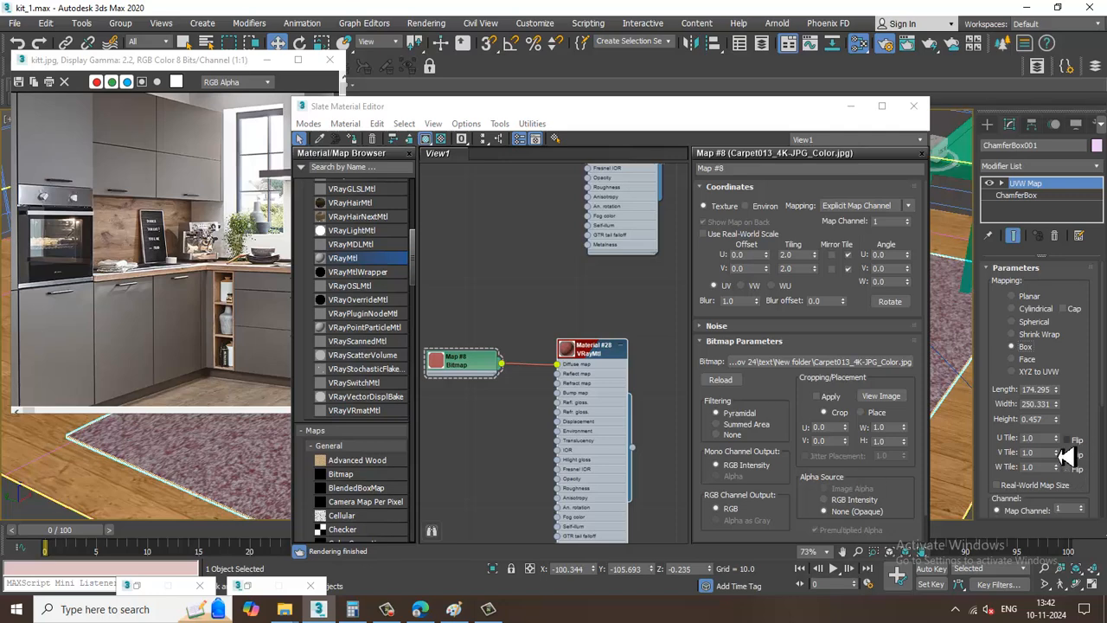
{"action": "left_click_drag", "start_coordinate": [1065, 417], "coordinate": [1081, 449]}
{"action": "scroll", "coordinate": [320, 501], "scroll_direction": "up", "scroll_amount": 3}
{"action": "scroll", "coordinate": [138, 500], "scroll_direction": "up", "scroll_amount": 4}
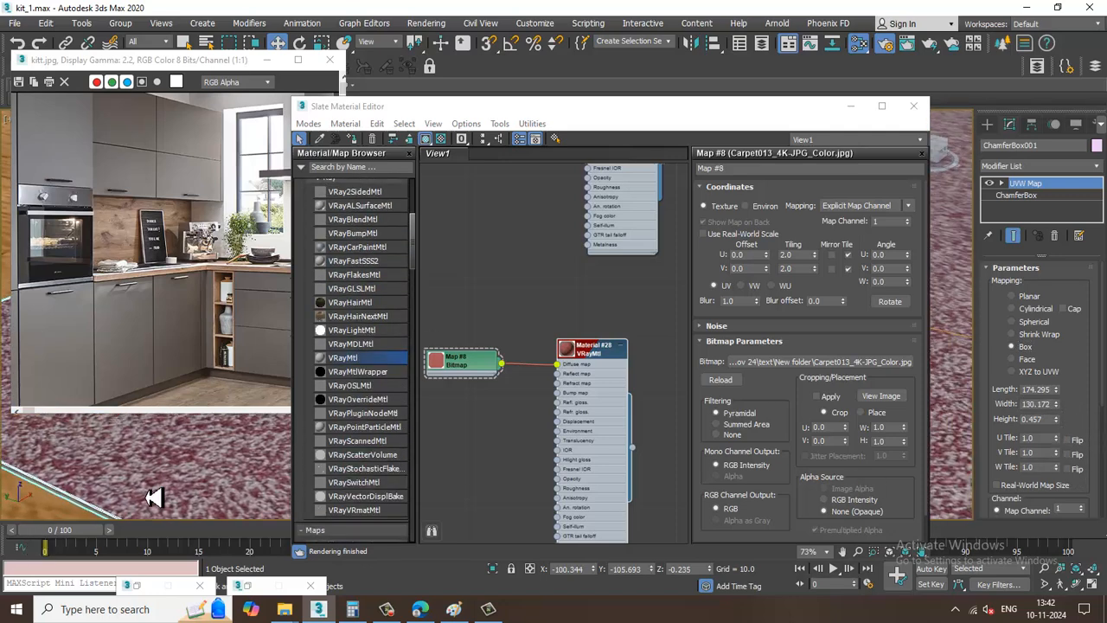
{"action": "middle_click_drag", "start_coordinate": [576, 400], "coordinate": [643, 359]}
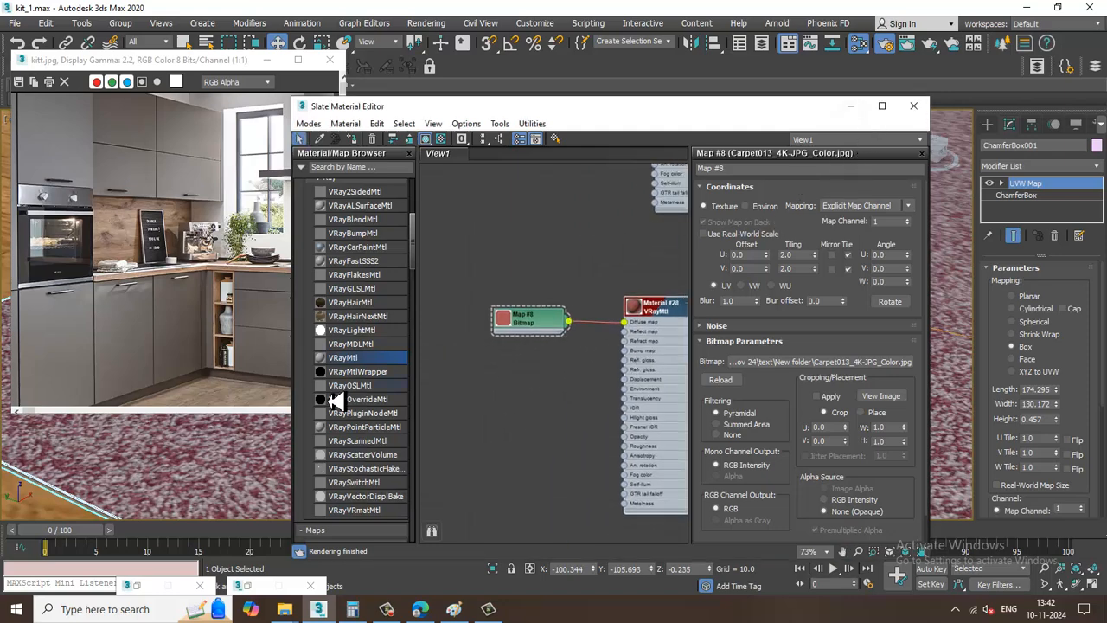
Add a VRayBump2Normal map beside the carpet colour bitmap and connect it to the rug material's bump map input
{"action": "scroll", "coordinate": [384, 458], "scroll_direction": "down", "scroll_amount": 10}
{"action": "scroll", "coordinate": [385, 464], "scroll_direction": "down", "scroll_amount": 2}
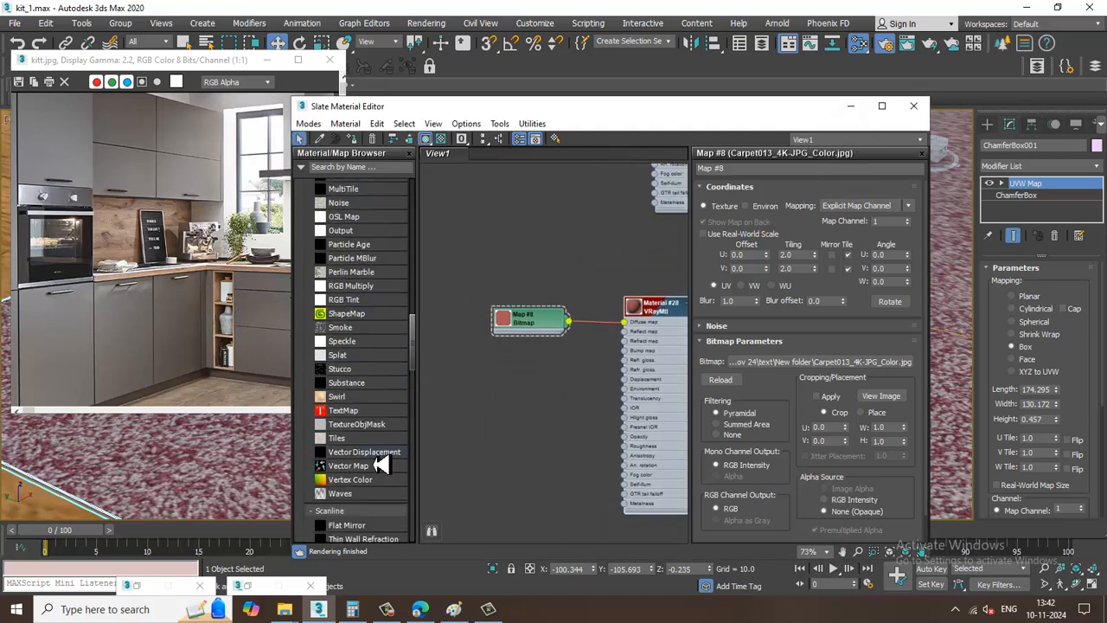
{"action": "scroll", "coordinate": [382, 467], "scroll_direction": "down", "scroll_amount": 6}
{"action": "scroll", "coordinate": [379, 468], "scroll_direction": "down", "scroll_amount": 8}
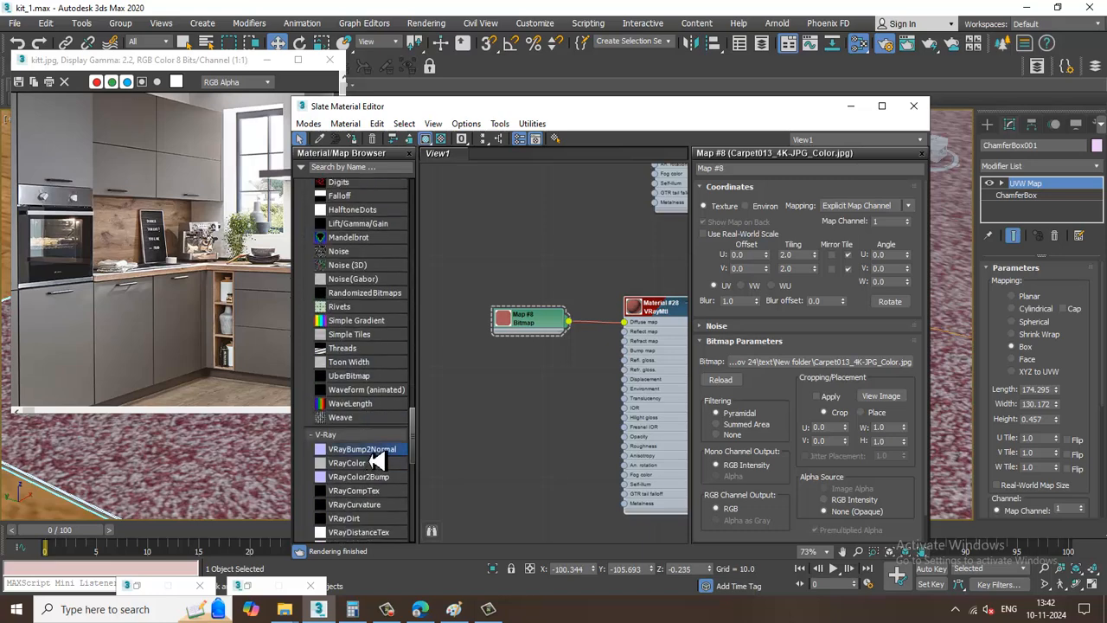
{"action": "left_click_drag", "start_coordinate": [529, 410], "coordinate": [562, 411]}
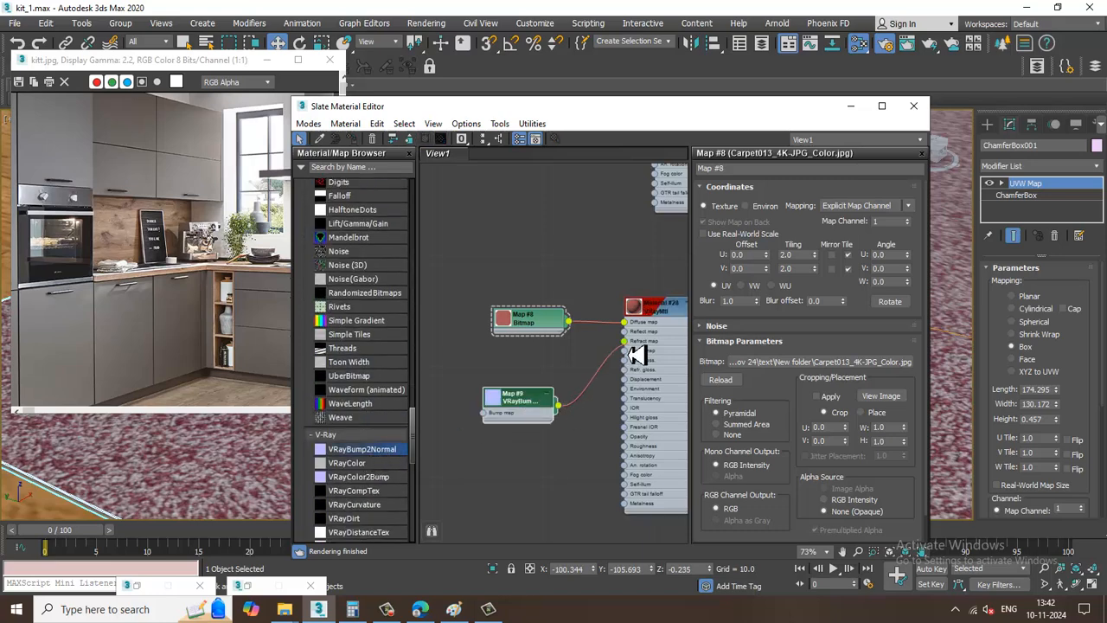
{"action": "left_click_drag", "start_coordinate": [626, 335], "coordinate": [628, 351]}
{"action": "left_click_drag", "start_coordinate": [531, 400], "coordinate": [551, 390]}
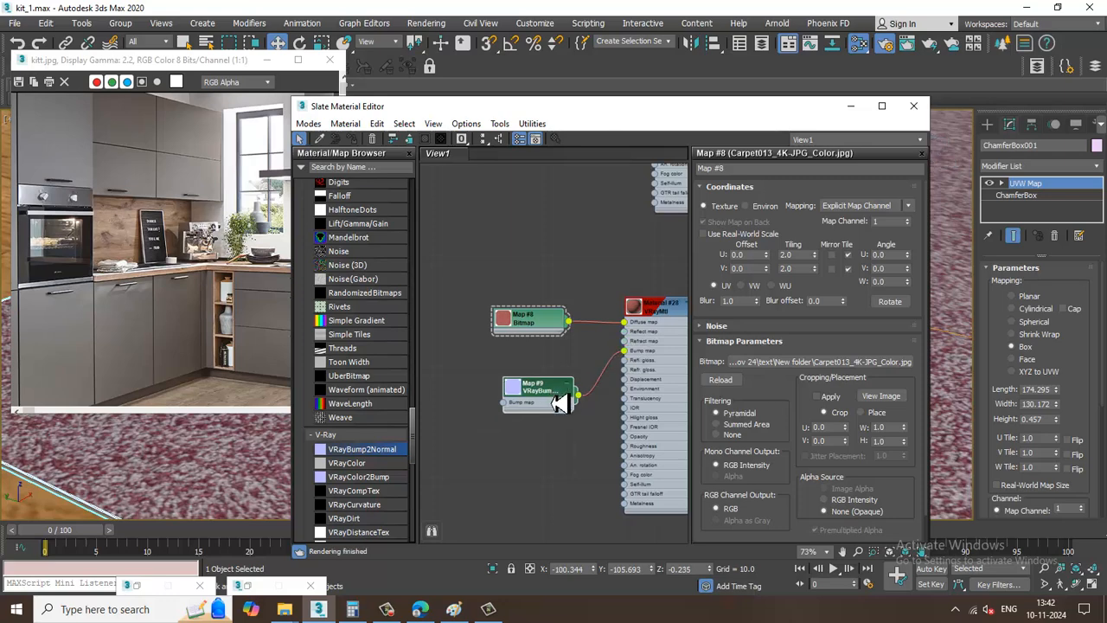
Load Carpet013_4K-JPG_NormalGL.jpg as the bump map bitmap of the VRayBump2Normal node
{"action": "double_click", "coordinate": [550, 391]}
{"action": "left_click", "coordinate": [889, 205]}
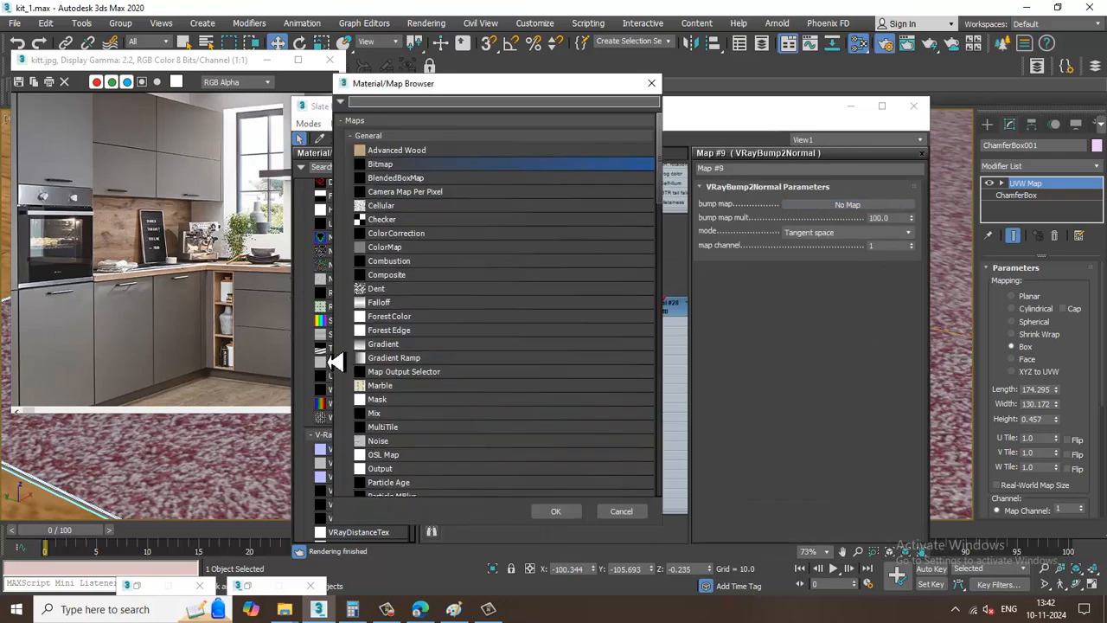
{"action": "double_click", "coordinate": [450, 167]}
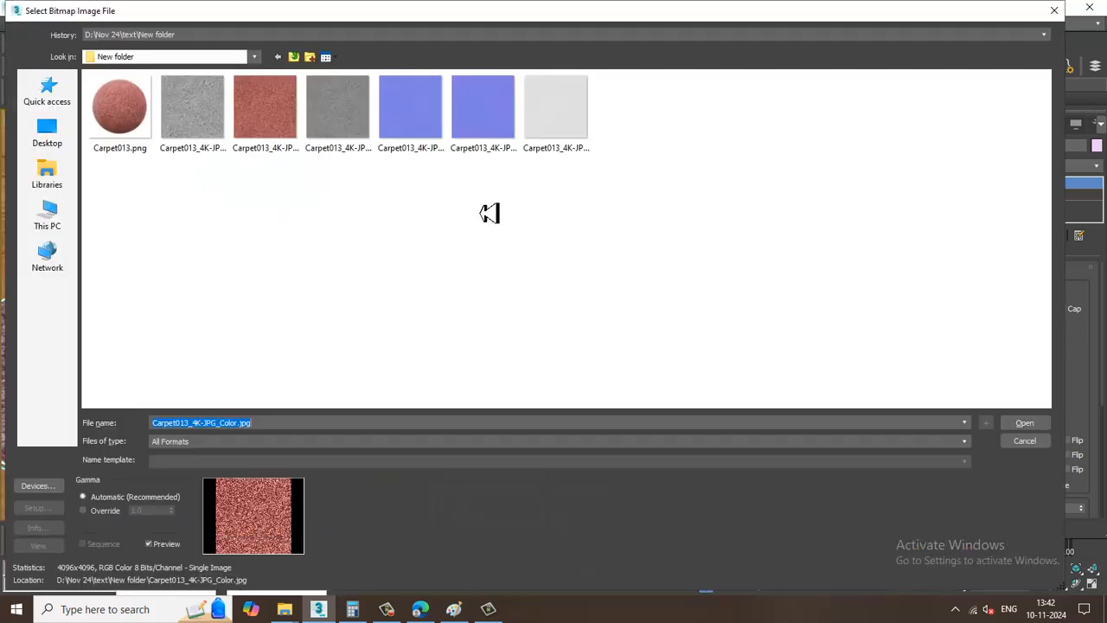
{"action": "left_click", "coordinate": [488, 104]}
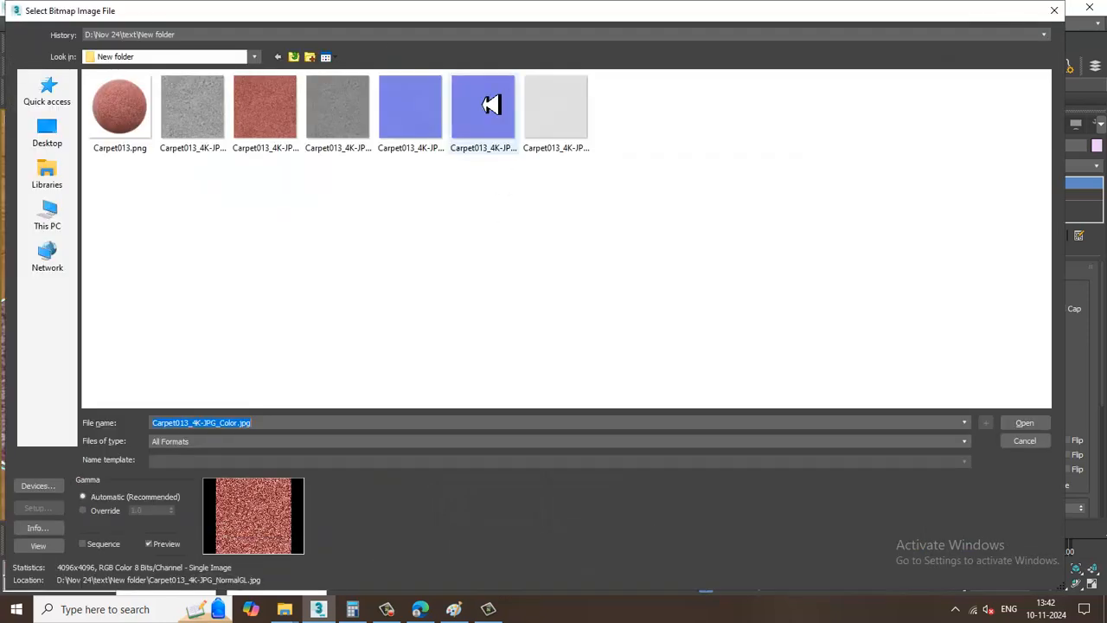
{"action": "double_click", "coordinate": [489, 104]}
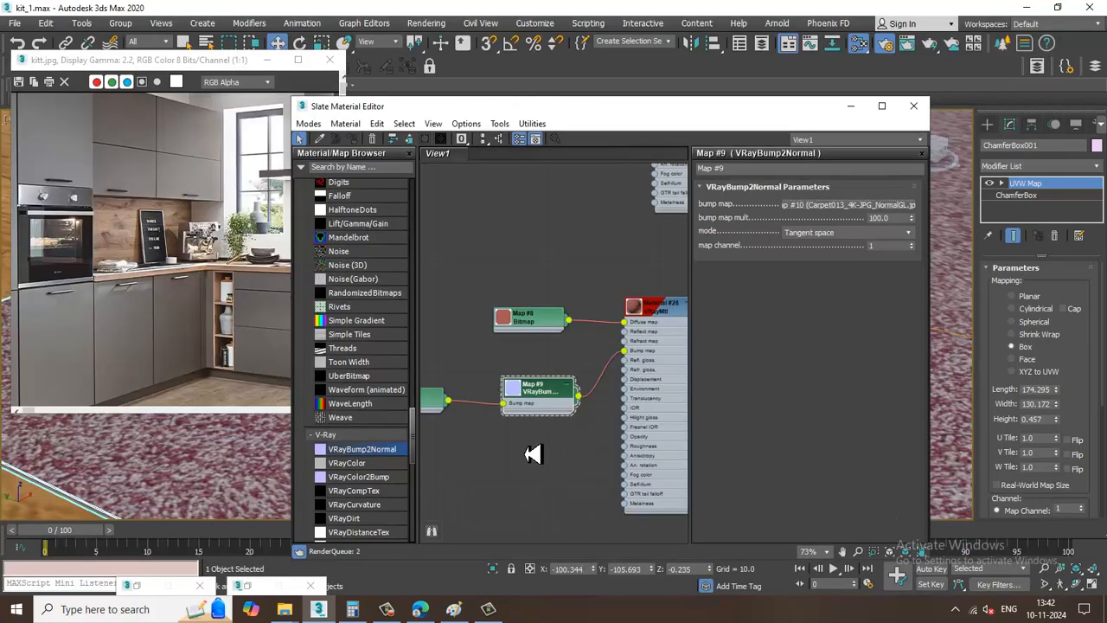
Check the carpet colour bitmap's tiling and set the normal bitmap's U and V tiling to 2.0
{"action": "double_click", "coordinate": [543, 324]}
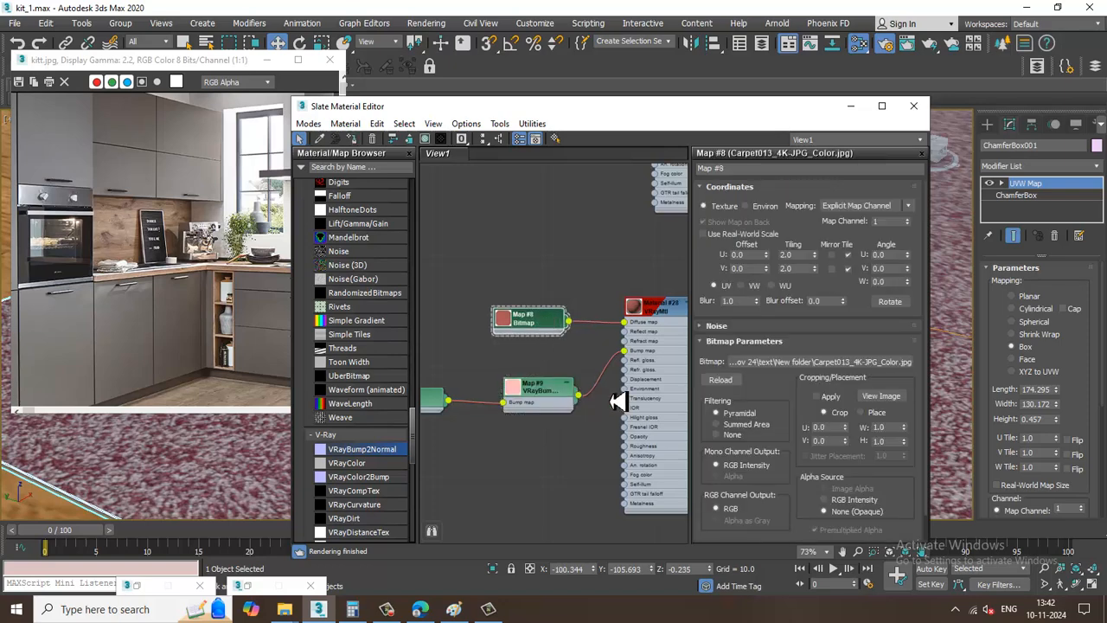
{"action": "double_click", "coordinate": [436, 400]}
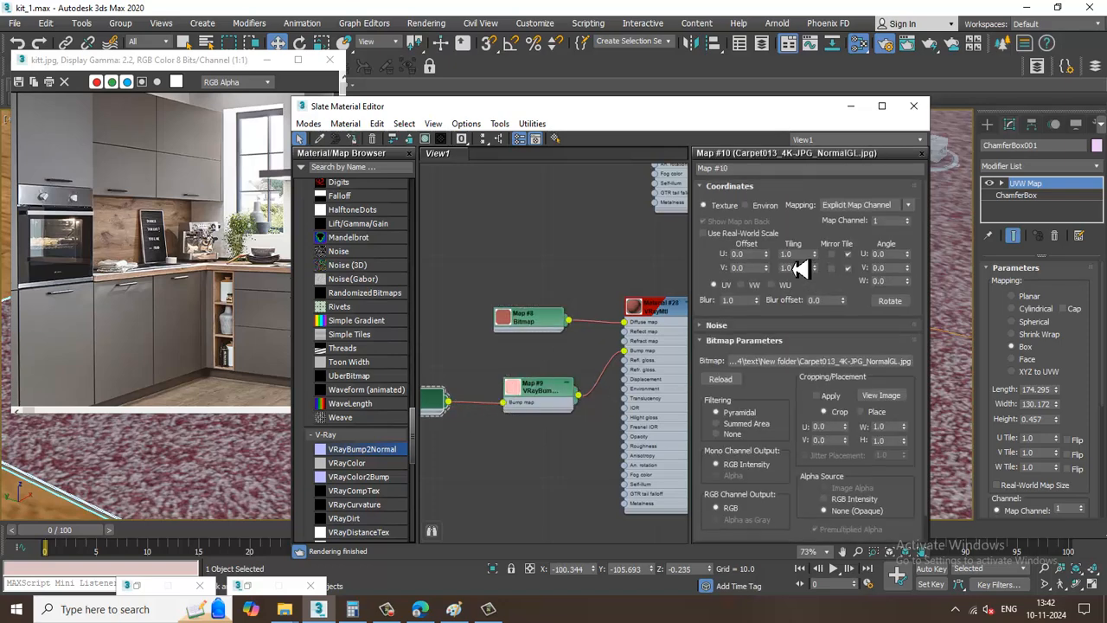
{"action": "type", "text": "2"}
{"action": "key", "text": "Return"}
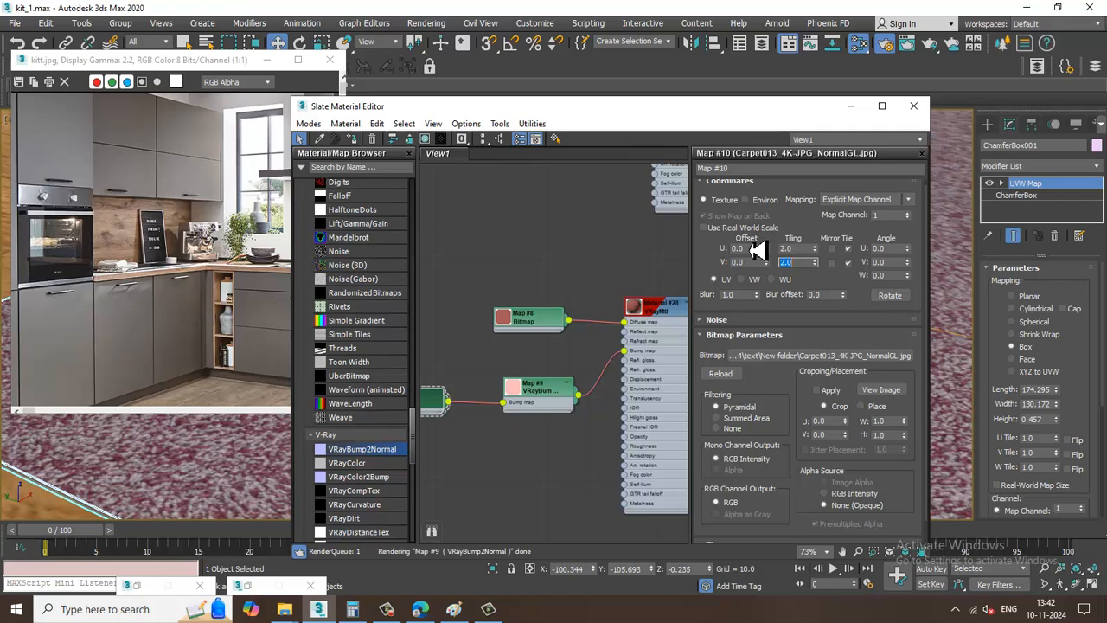
Load Carpet013_4K-JPG_Roughness.jpg as the rug material's roughness map and set its U and V tiling to 2.0
{"action": "middle_click_drag", "start_coordinate": [644, 341], "coordinate": [617, 345]}
{"action": "left_click", "coordinate": [386, 608]}
{"action": "left_click", "coordinate": [389, 610]}
{"action": "left_click", "coordinate": [613, 331]}
{"action": "double_click", "coordinate": [619, 332]}
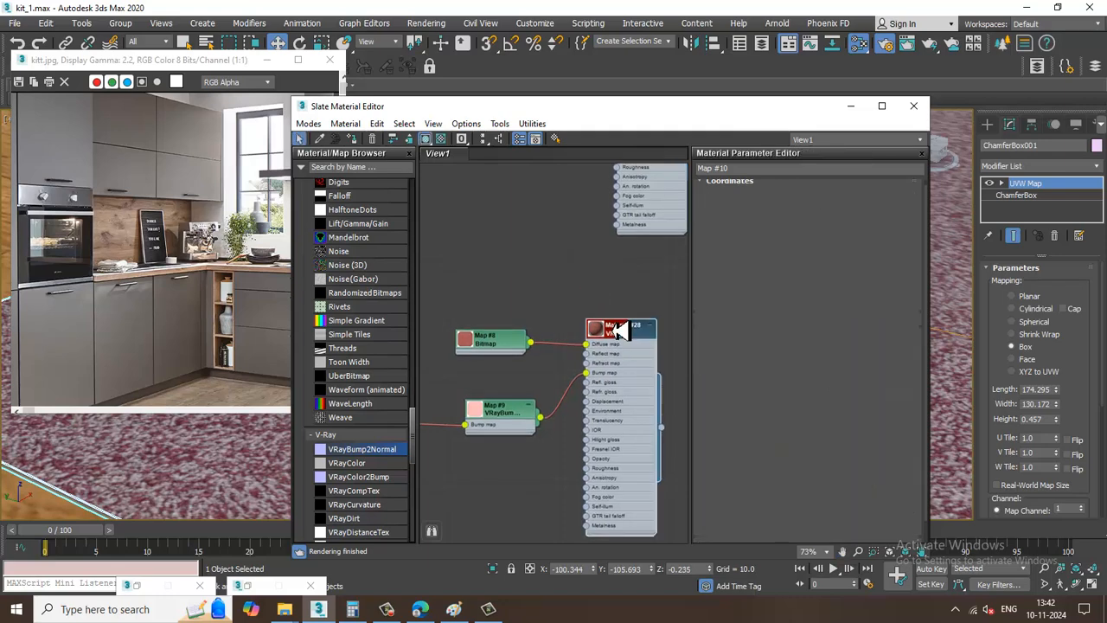
{"action": "left_click", "coordinate": [796, 215]}
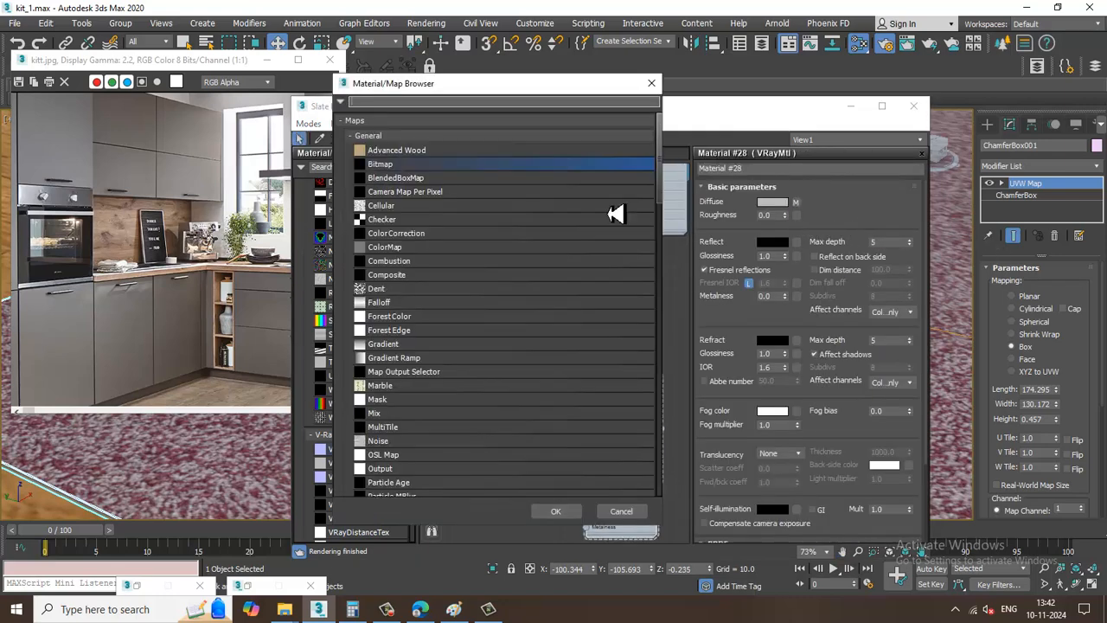
{"action": "double_click", "coordinate": [432, 168]}
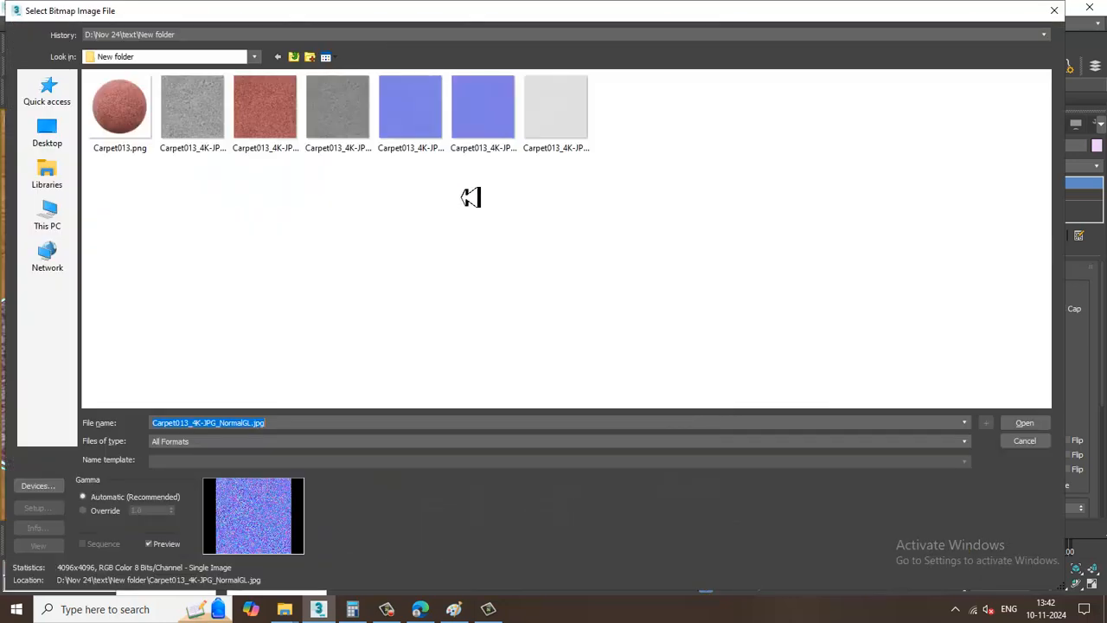
{"action": "left_click", "coordinate": [546, 117]}
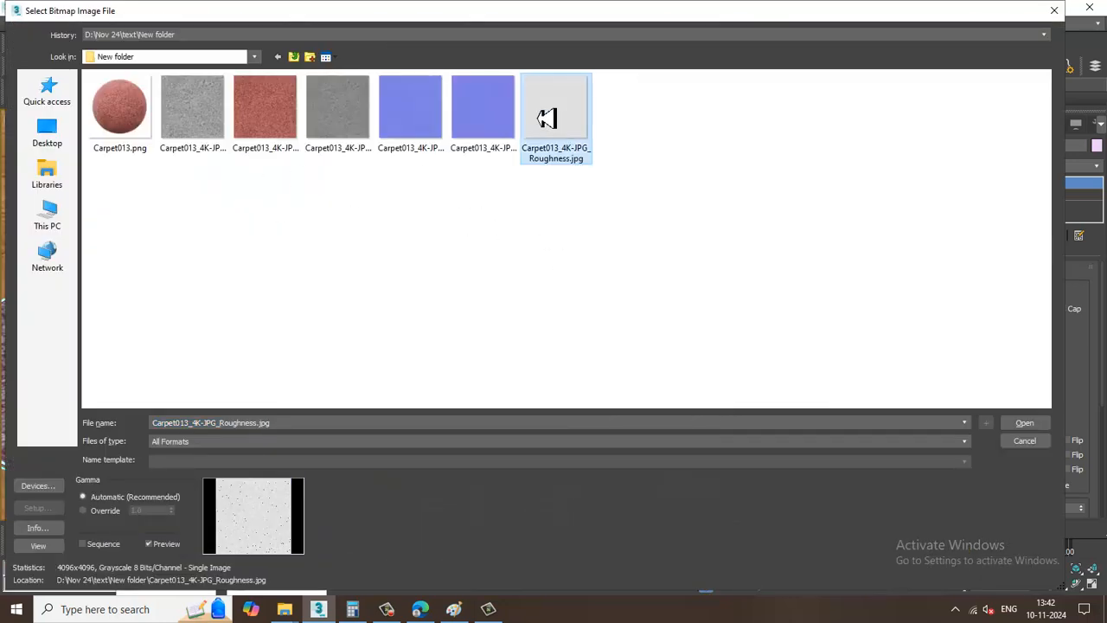
{"action": "double_click", "coordinate": [546, 117]}
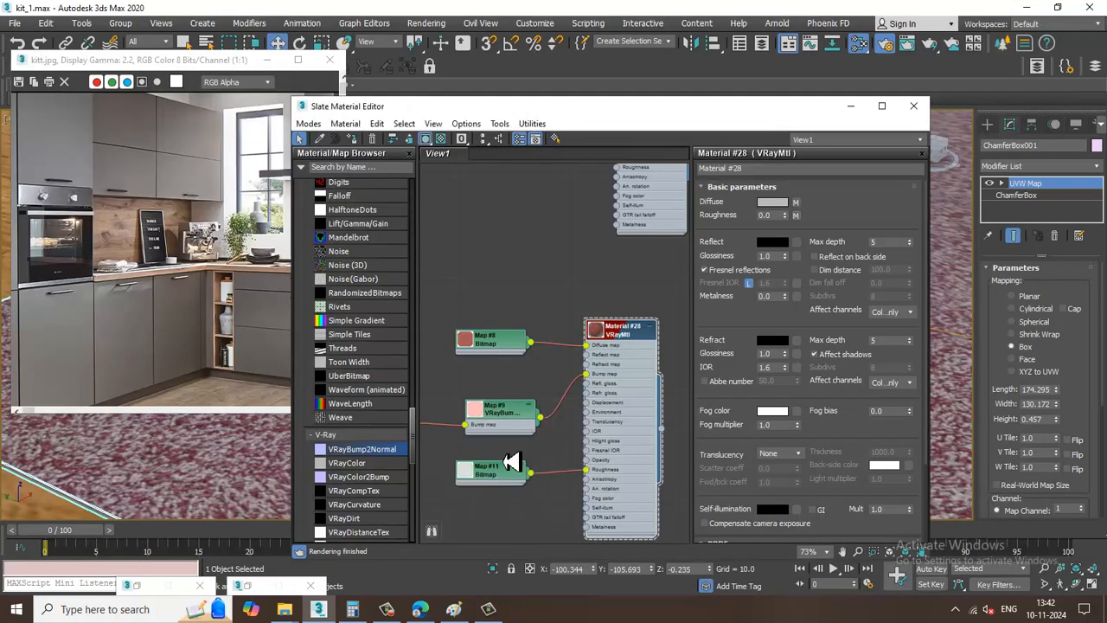
{"action": "double_click", "coordinate": [512, 461]}
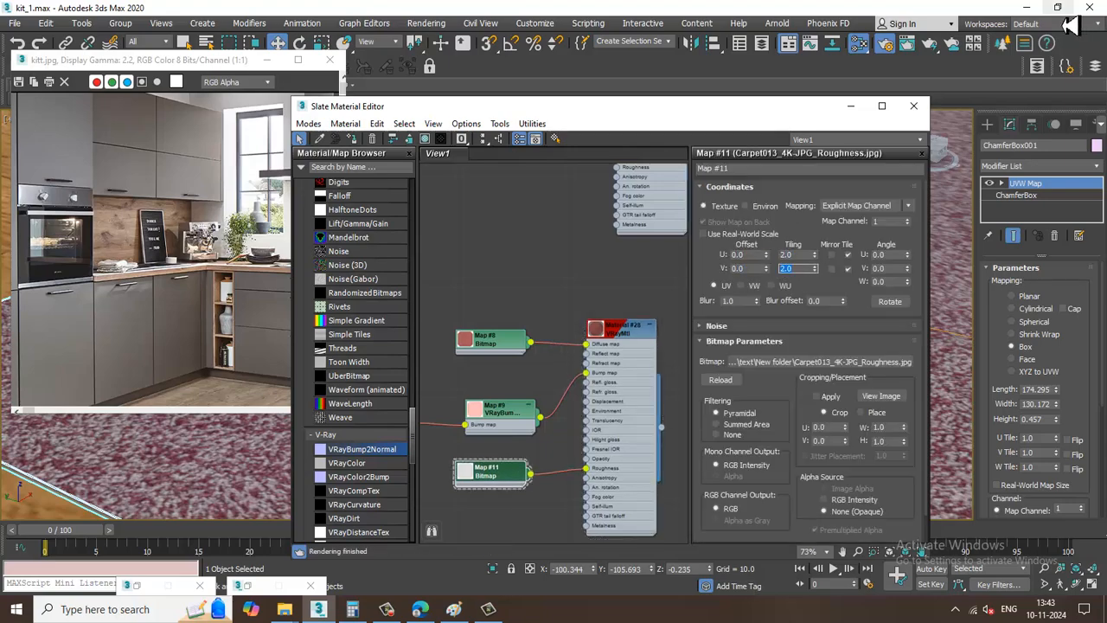
Deselect the rug and select the three handles on the base cabinets along the hob side
{"action": "left_click", "coordinate": [850, 105]}
{"action": "scroll", "coordinate": [675, 260], "scroll_direction": "down", "scroll_amount": 6}
{"action": "middle_click_drag", "start_coordinate": [673, 339], "coordinate": [761, 289], "text": "alt"}
{"action": "right_click", "coordinate": [726, 307]}
{"action": "mouse_move", "coordinate": [826, 436]}
{"action": "left_click", "coordinate": [924, 473]}
{"action": "left_click", "coordinate": [308, 484]}
{"action": "scroll", "coordinate": [736, 427], "scroll_direction": "down", "scroll_amount": 5}
{"action": "scroll", "coordinate": [755, 303], "scroll_direction": "up", "scroll_amount": 5}
{"action": "middle_click_drag", "start_coordinate": [690, 250], "coordinate": [493, 329]}
{"action": "left_click", "coordinate": [531, 299]}
{"action": "left_click", "coordinate": [734, 245], "text": "ctrl"}
{"action": "left_click", "coordinate": [830, 211], "text": "ctrl"}
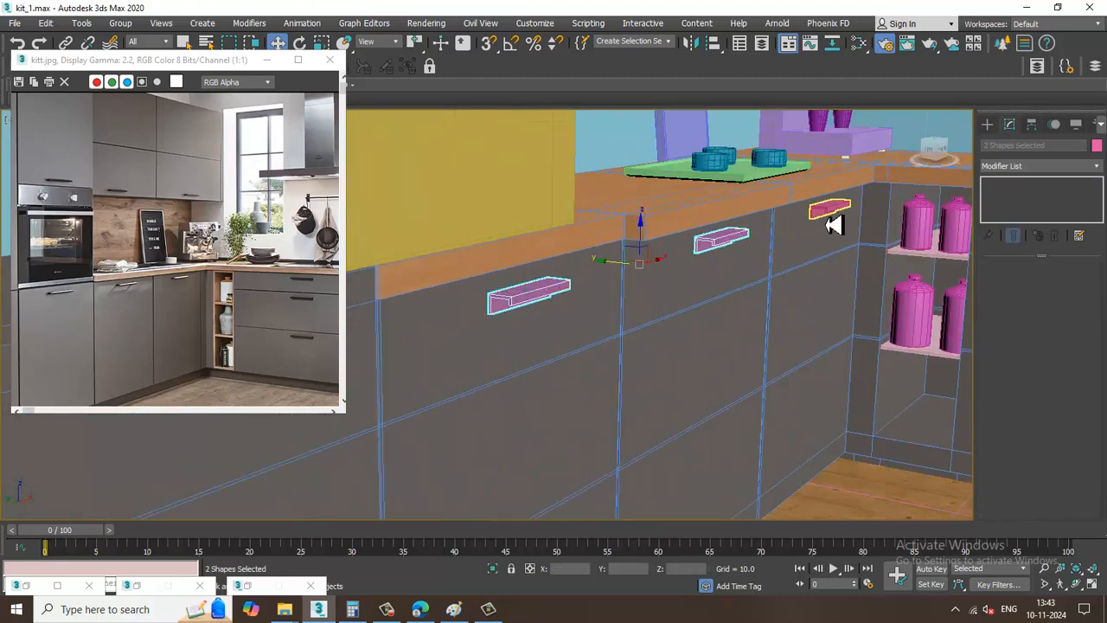
Add the handles on the sink-side base drawers and the tall end cabinet to the selection
{"action": "middle_click_drag", "start_coordinate": [835, 239], "coordinate": [597, 260], "text": "alt"}
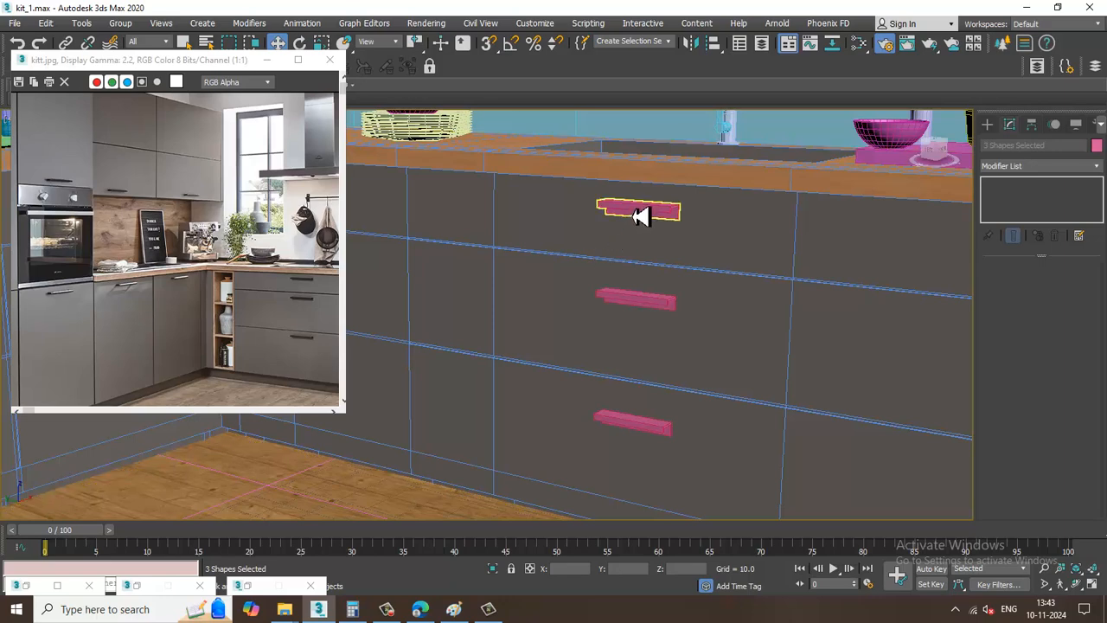
{"action": "left_click", "coordinate": [650, 434], "text": "ctrl"}
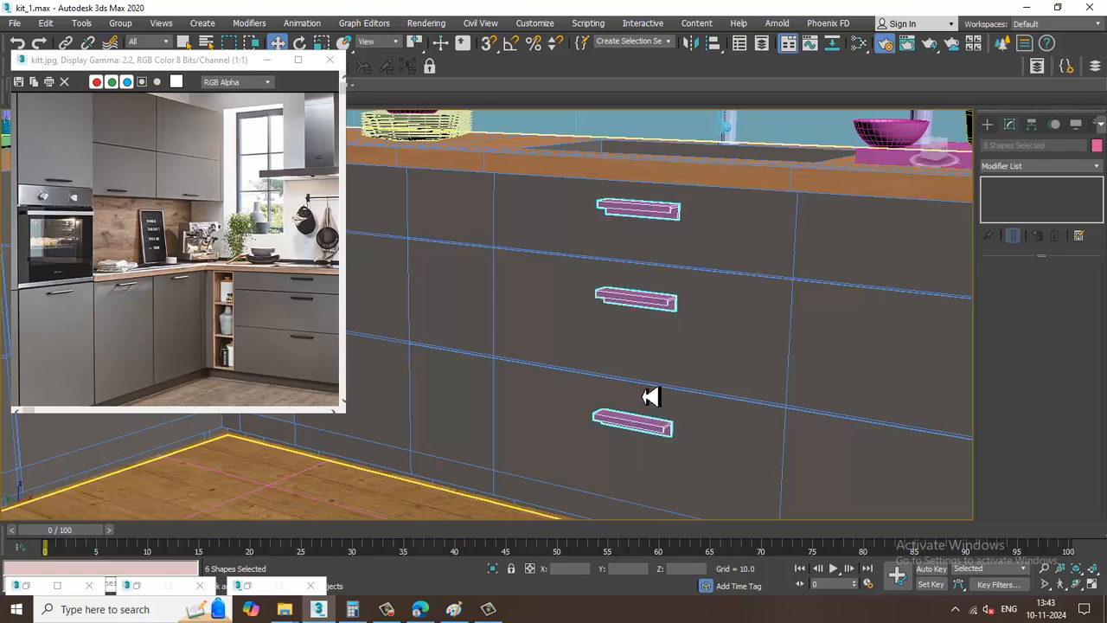
{"action": "scroll", "coordinate": [657, 372], "scroll_direction": "down", "scroll_amount": 6}
{"action": "middle_click_drag", "start_coordinate": [463, 299], "coordinate": [802, 316]}
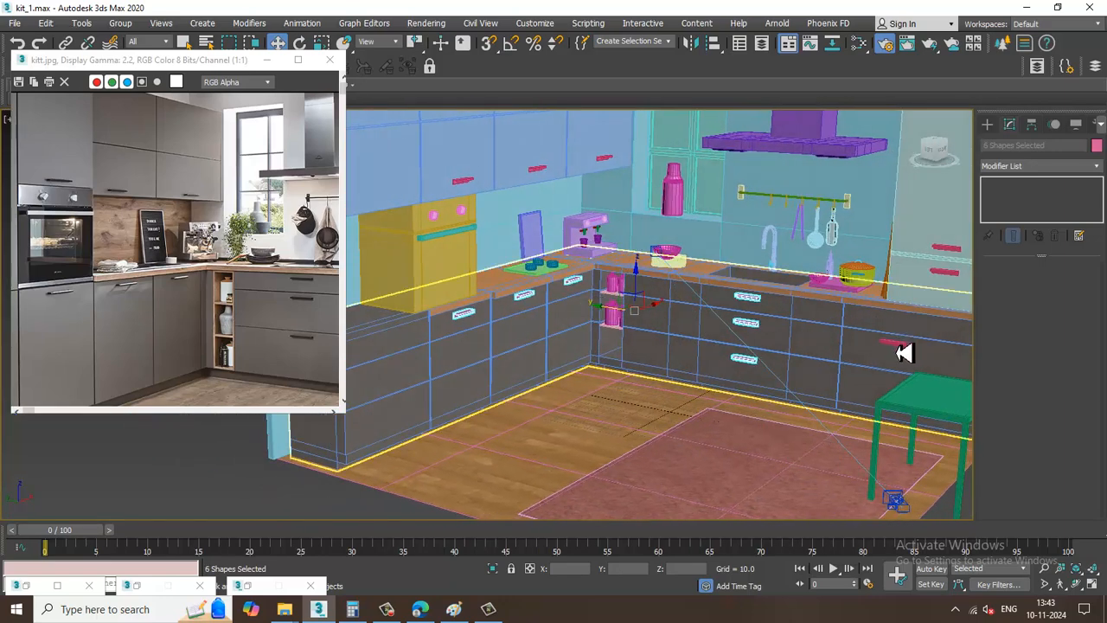
{"action": "left_click", "coordinate": [894, 343], "text": "ctrl"}
{"action": "scroll", "coordinate": [896, 331], "scroll_direction": "up", "scroll_amount": 3}
{"action": "middle_click_drag", "start_coordinate": [896, 331], "coordinate": [705, 373]}
{"action": "left_click", "coordinate": [670, 313], "text": "ctrl"}
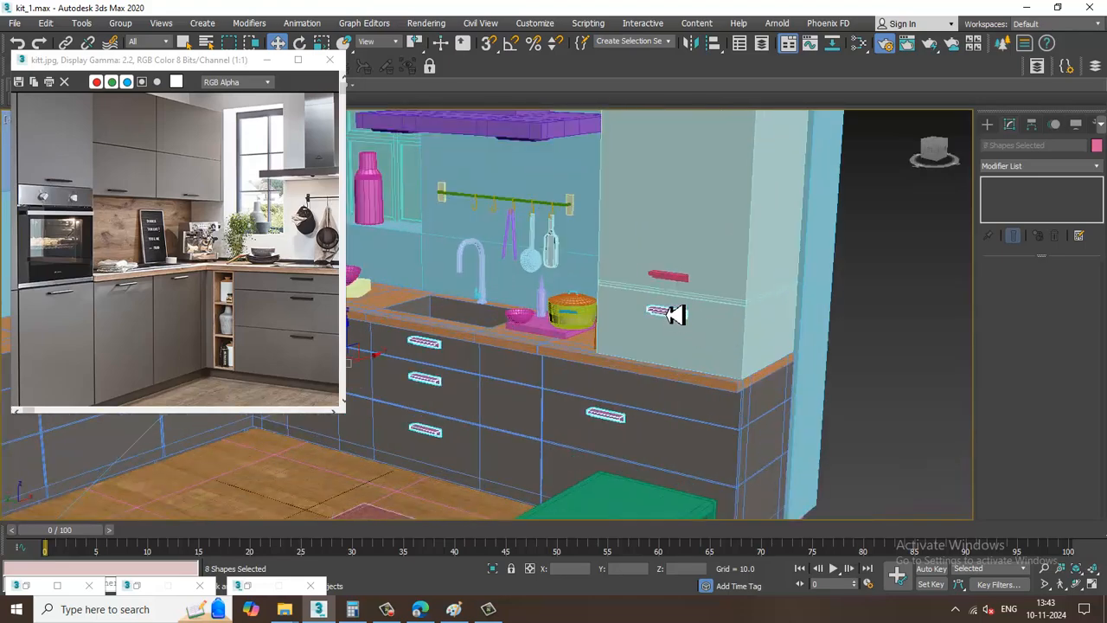
{"action": "middle_click_drag", "start_coordinate": [645, 297], "coordinate": [622, 326], "text": "alt"}
Add the three wall cabinet handles above the oven and hob to the selection
{"action": "middle_click_drag", "start_coordinate": [540, 324], "coordinate": [644, 357]}
{"action": "scroll", "coordinate": [732, 306], "scroll_direction": "down", "scroll_amount": 3}
{"action": "middle_click_drag", "start_coordinate": [506, 355], "coordinate": [598, 324]}
{"action": "scroll", "coordinate": [597, 324], "scroll_direction": "up", "scroll_amount": 3}
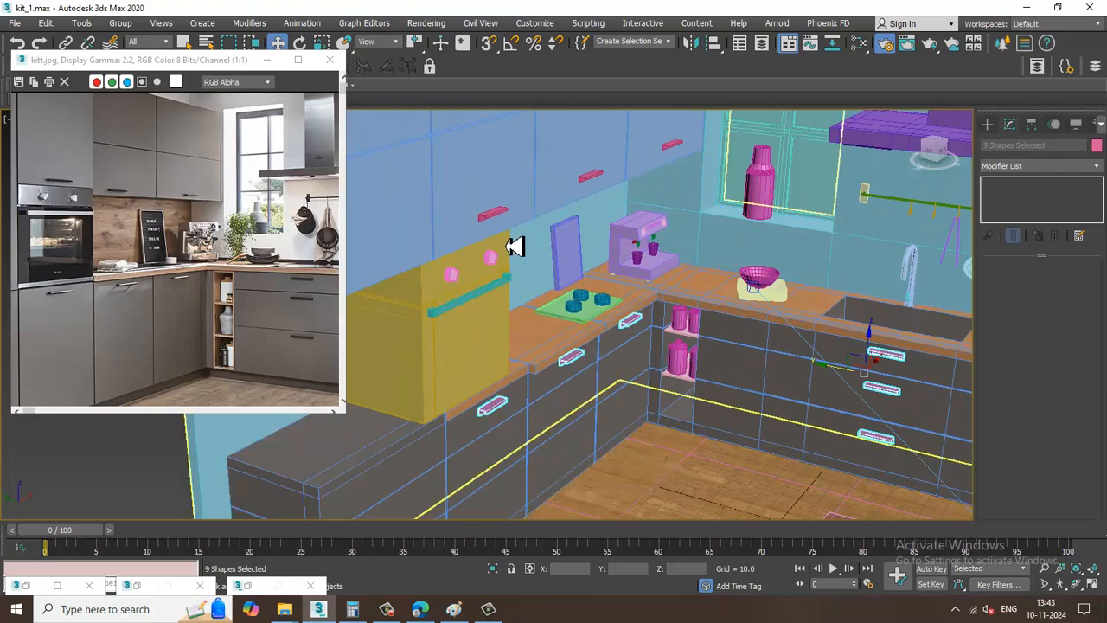
{"action": "left_click", "coordinate": [494, 218], "text": "ctrl"}
{"action": "left_click", "coordinate": [597, 177], "text": "ctrl"}
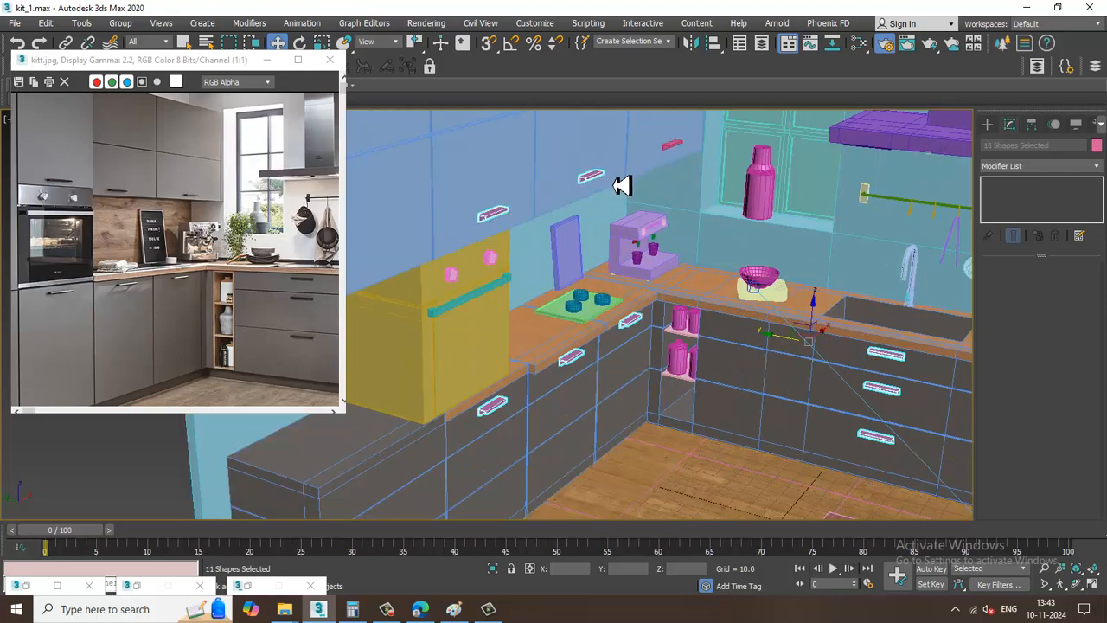
{"action": "left_click", "coordinate": [672, 148], "text": "ctrl"}
{"action": "scroll", "coordinate": [652, 217], "scroll_direction": "down", "scroll_amount": 3}
{"action": "mouse_move", "coordinate": [692, 200]}
{"action": "middle_mouse_down"}
{"action": "mouse_move", "coordinate": [660, 268]}
{"action": "mouse_move", "coordinate": [689, 214]}
{"action": "middle_mouse_up"}
{"action": "scroll", "coordinate": [612, 294], "scroll_direction": "up", "scroll_amount": 3}
Add a new VRayMtl node below the carpet material for the selected handles and open its parameters
{"action": "key", "text": "m"}
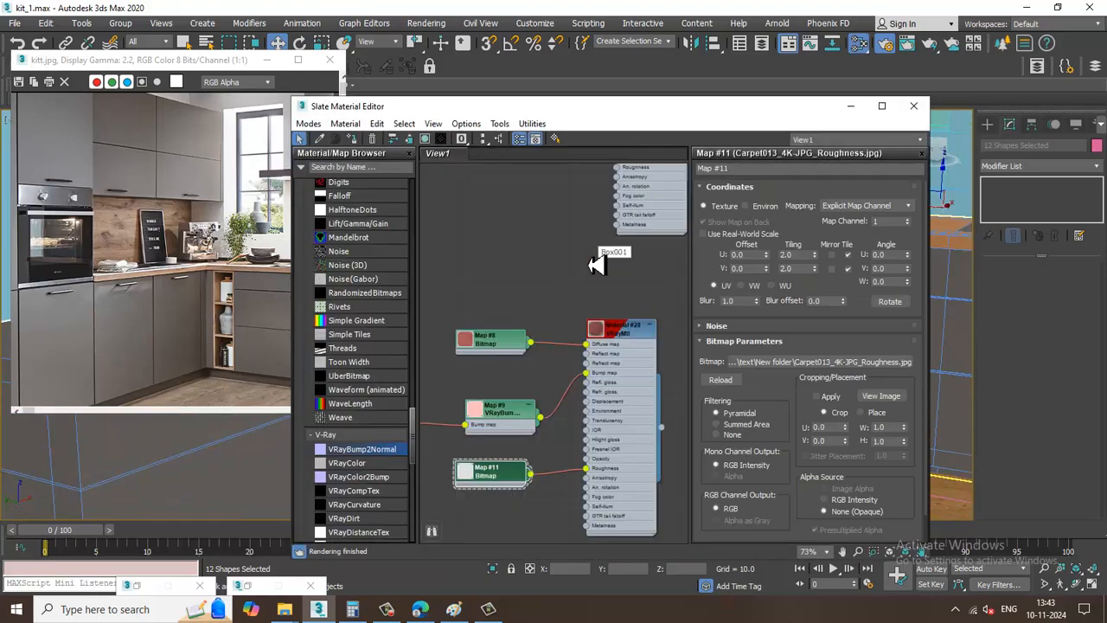
{"action": "middle_click_drag", "start_coordinate": [576, 436], "coordinate": [584, 302]}
{"action": "scroll", "coordinate": [368, 323], "scroll_direction": "up", "scroll_amount": 18}
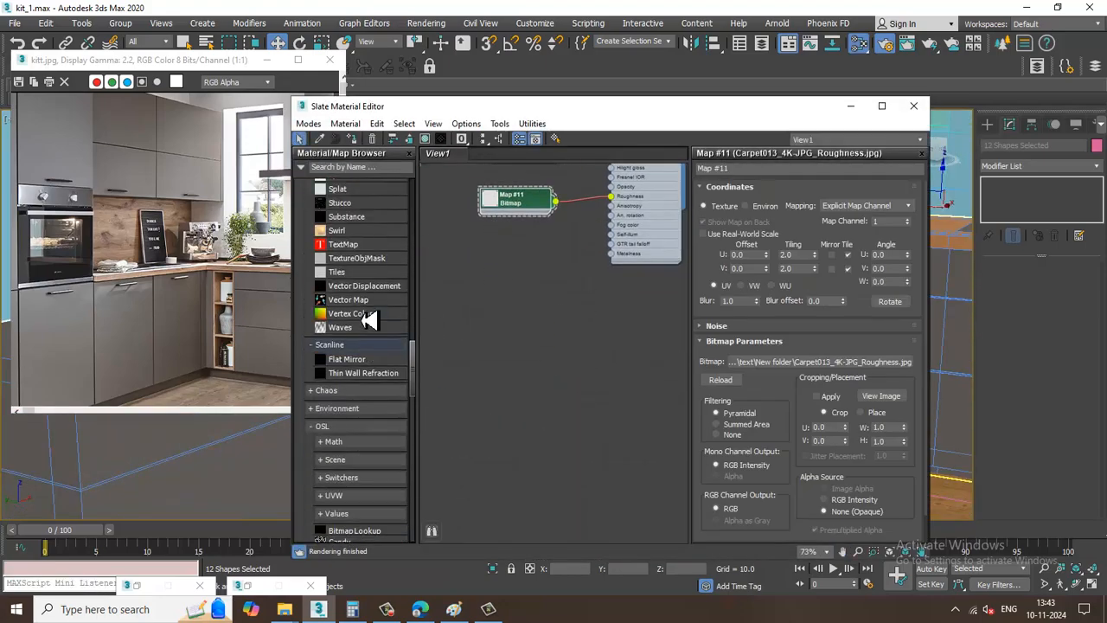
{"action": "scroll", "coordinate": [368, 322], "scroll_direction": "up", "scroll_amount": 10}
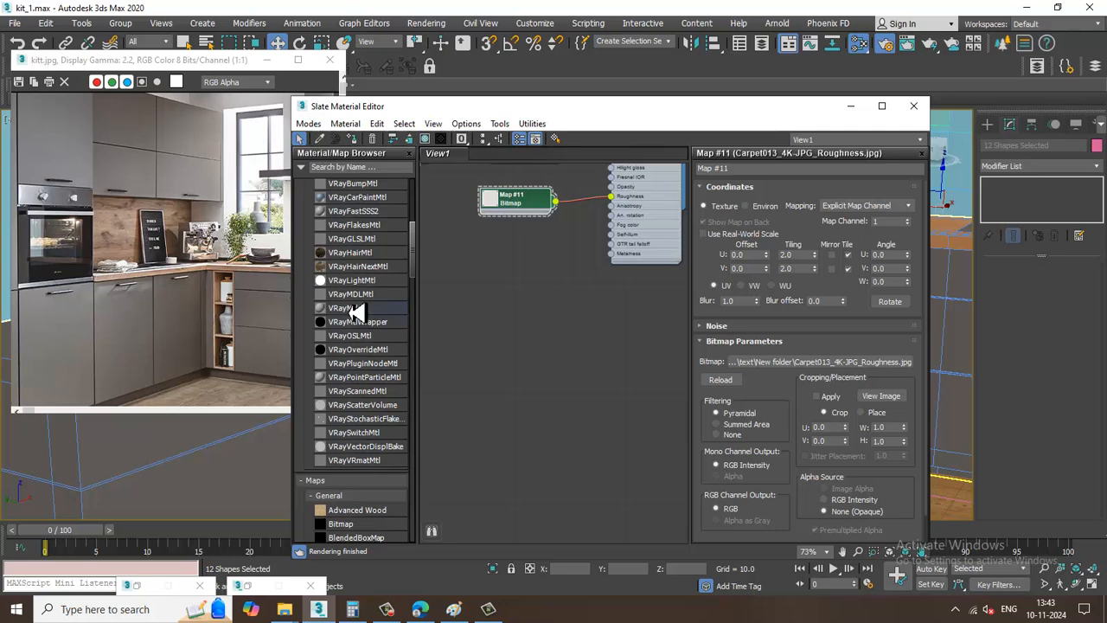
{"action": "left_click_drag", "start_coordinate": [368, 315], "coordinate": [625, 353]}
{"action": "double_click", "coordinate": [626, 352]}
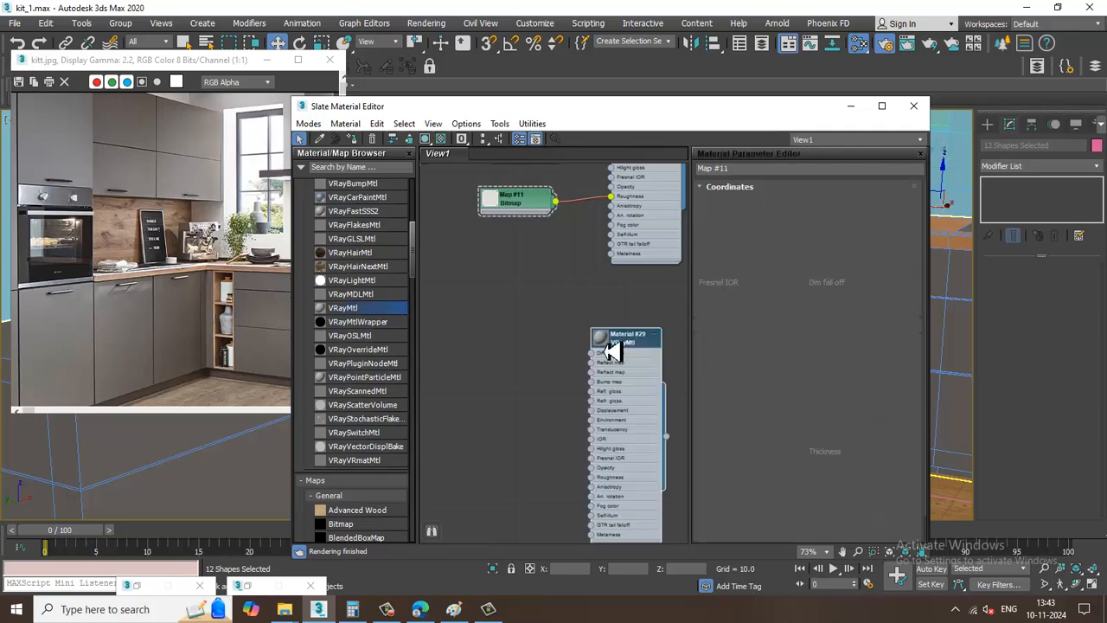
Set the new material's diffuse colour to near-black (value about 12) and its reflection to grey (value about 87)
{"action": "left_click", "coordinate": [772, 202]}
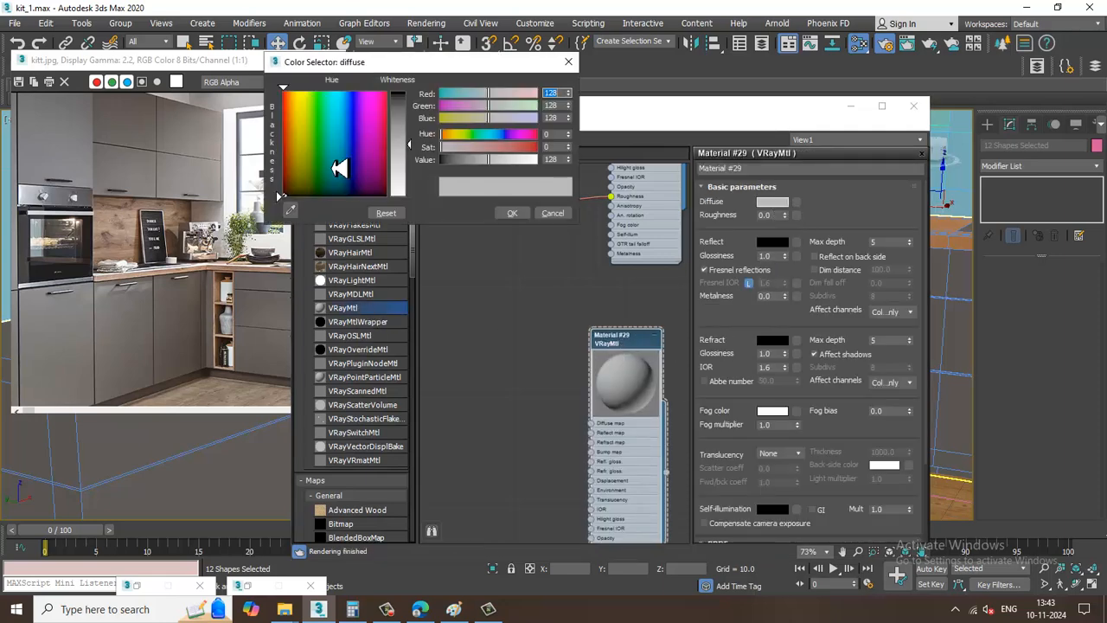
{"action": "left_click_drag", "start_coordinate": [417, 153], "coordinate": [422, 101]}
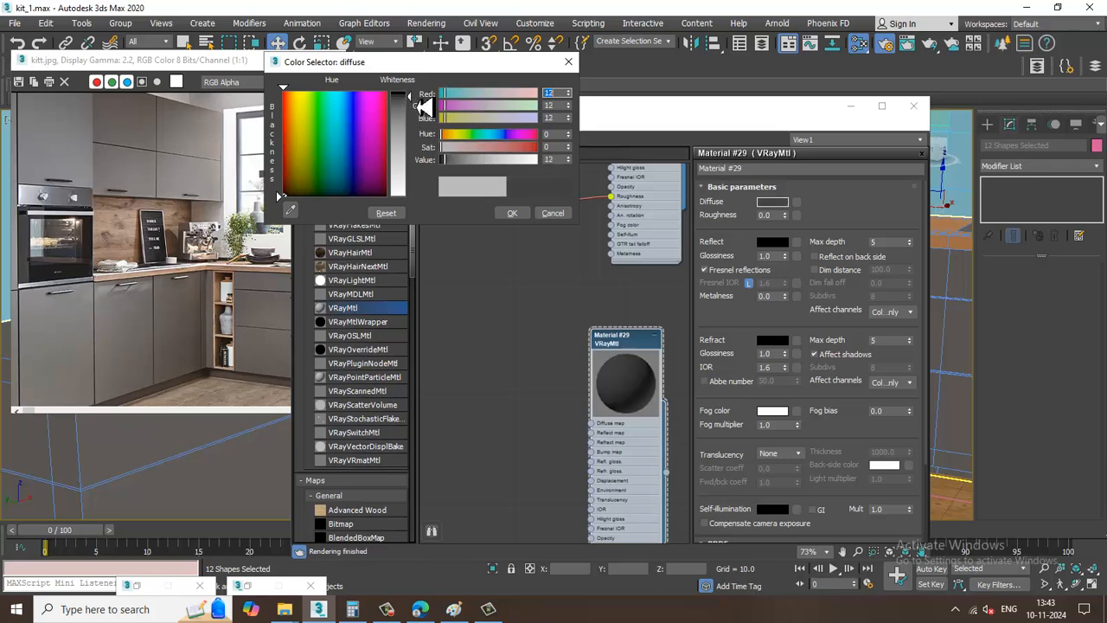
{"action": "left_click", "coordinate": [511, 213]}
{"action": "left_click", "coordinate": [772, 241]}
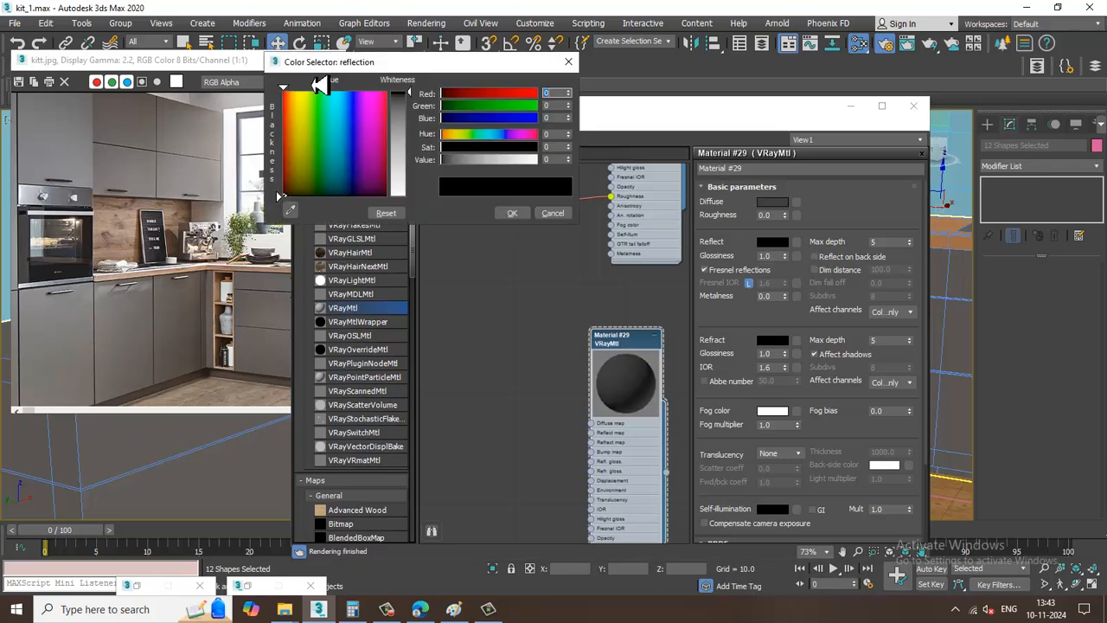
{"action": "left_click_drag", "start_coordinate": [418, 129], "coordinate": [421, 105]}
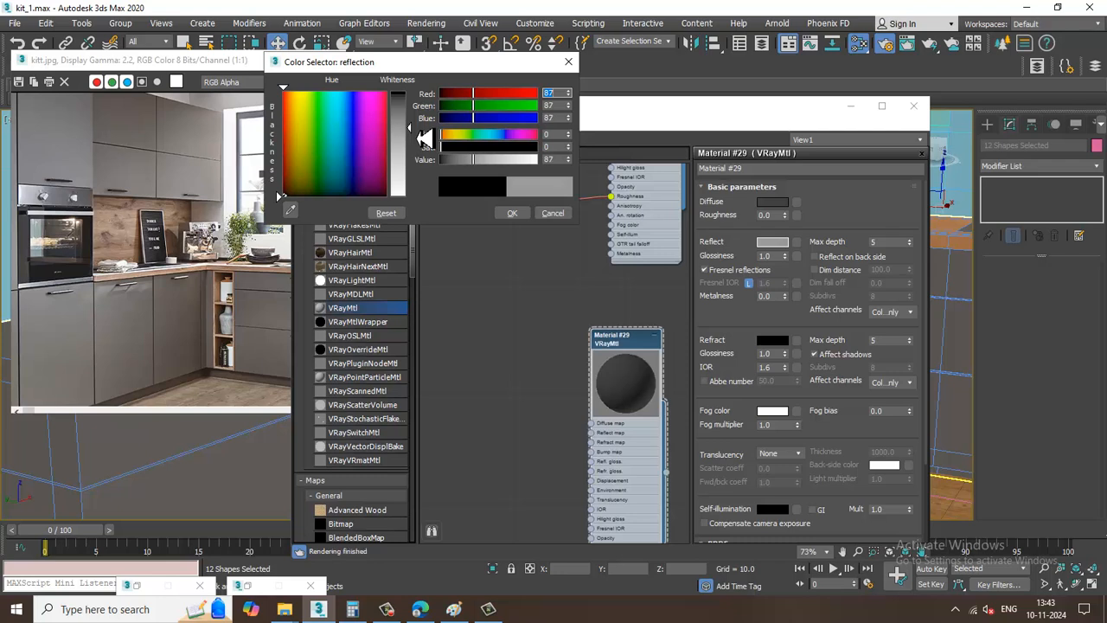
{"action": "left_click", "coordinate": [512, 212]}
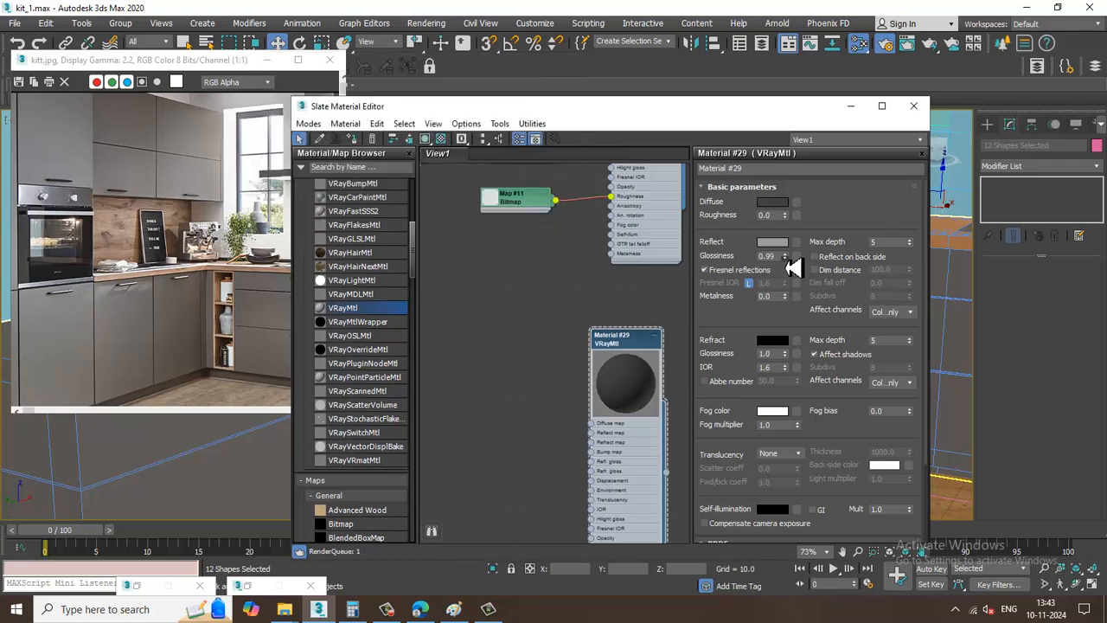
Reduce the new material's reflection glossiness to 0.67, unlock its Fresnel IOR and raise it to about 6.37
{"action": "left_click_drag", "start_coordinate": [792, 269], "coordinate": [797, 283]}
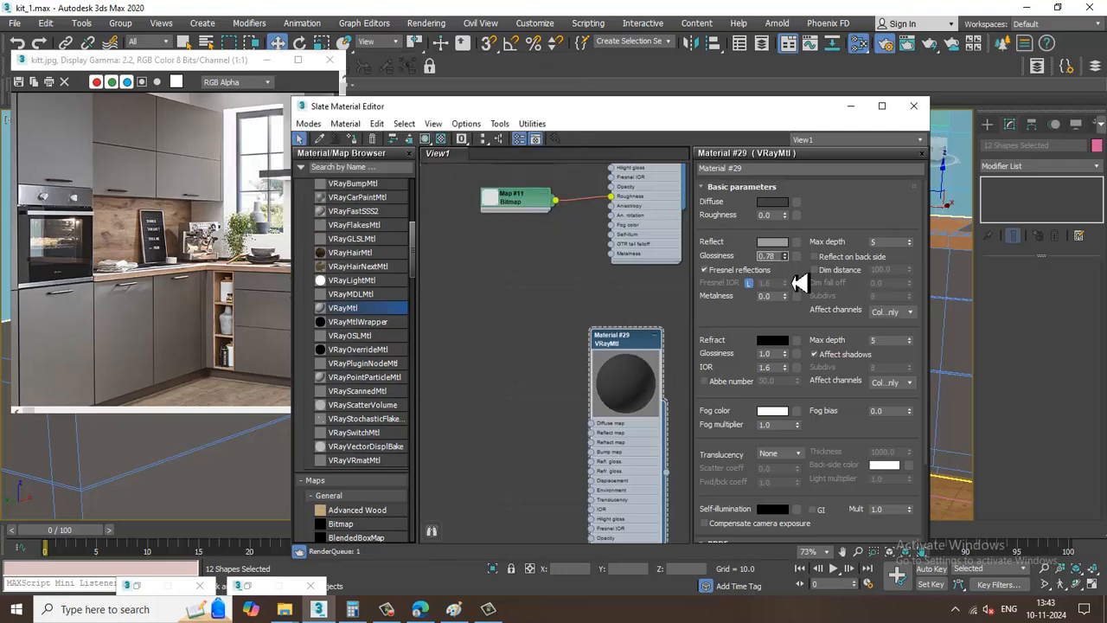
{"action": "left_click", "coordinate": [748, 284]}
{"action": "left_click_drag", "start_coordinate": [789, 90], "coordinate": [683, 614]}
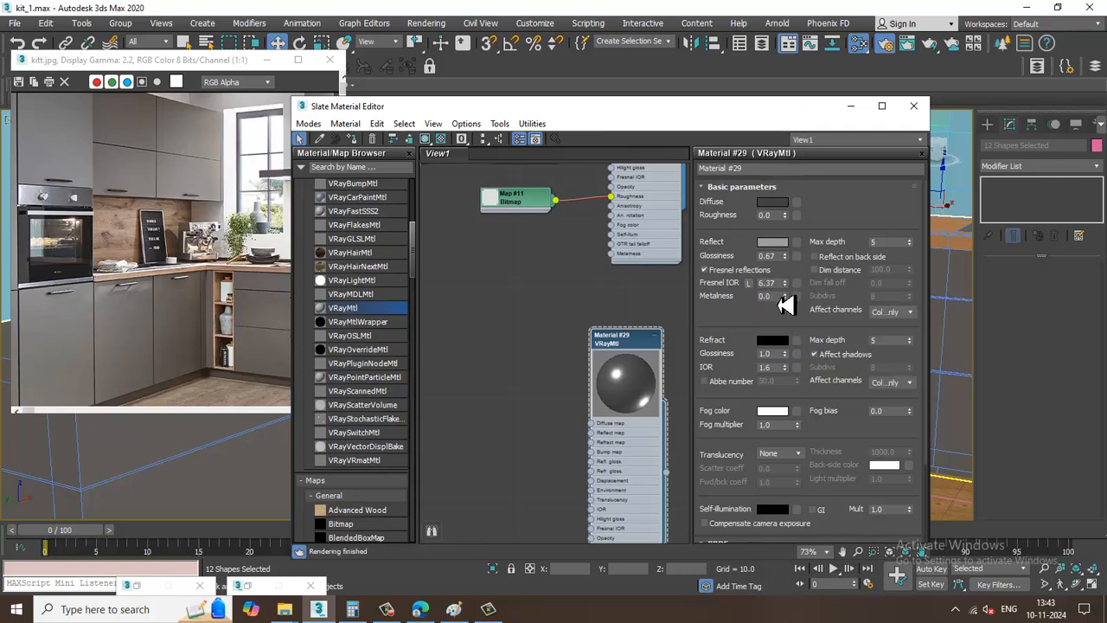
Lower the handle material's Fresnel IOR to 5.53, name it metal and assign it to the selected handles
{"action": "left_click_drag", "start_coordinate": [784, 284], "coordinate": [808, 345]}
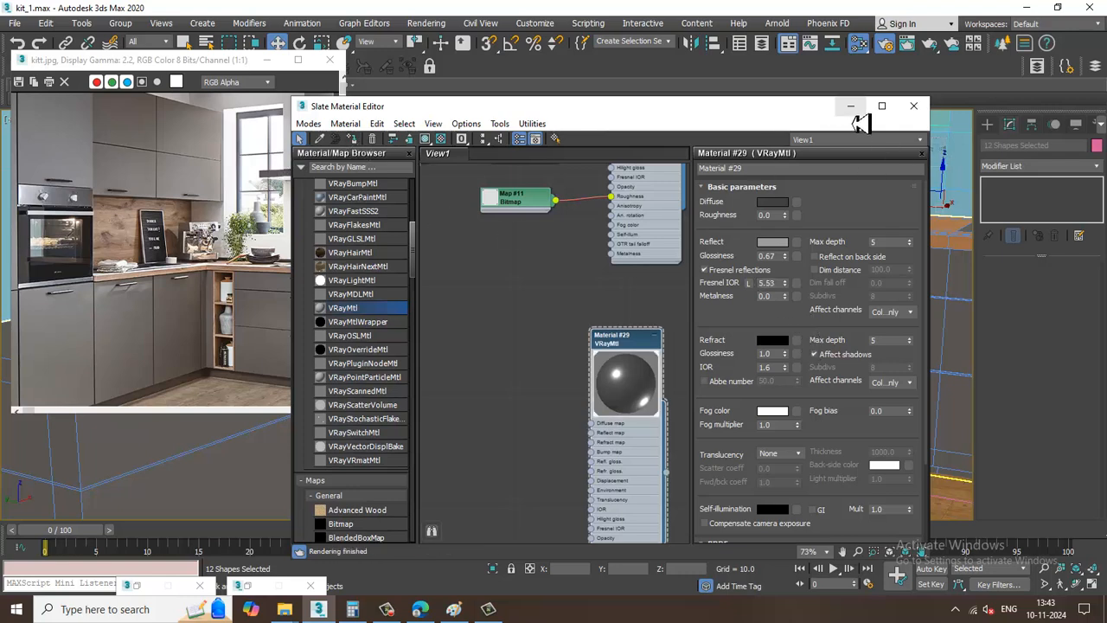
{"action": "left_click", "coordinate": [770, 169]}
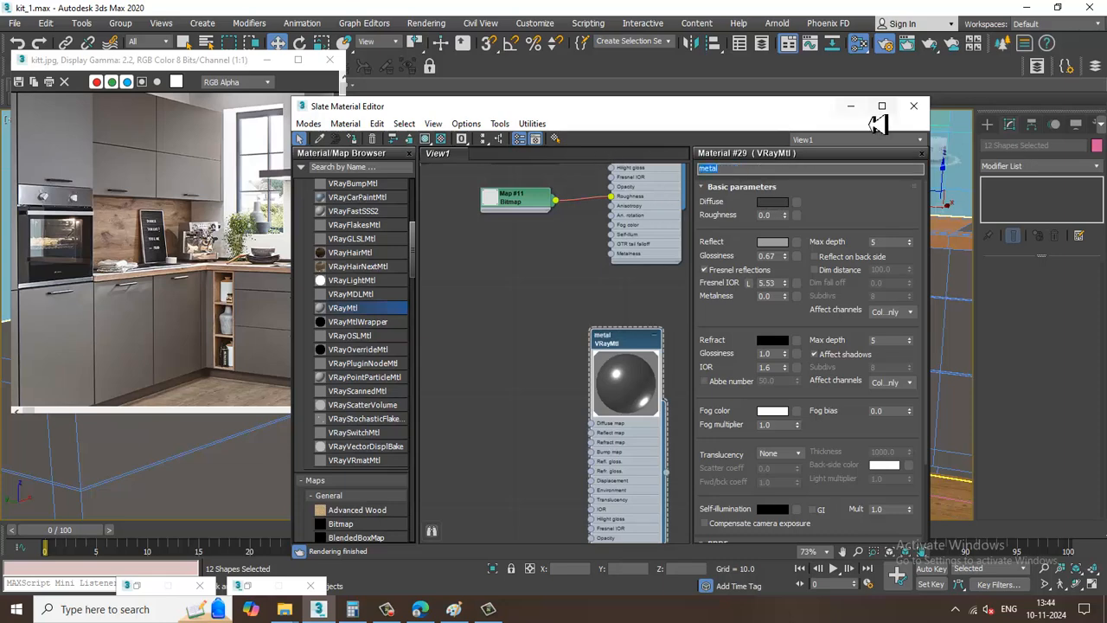
{"action": "left_click", "coordinate": [849, 105]}
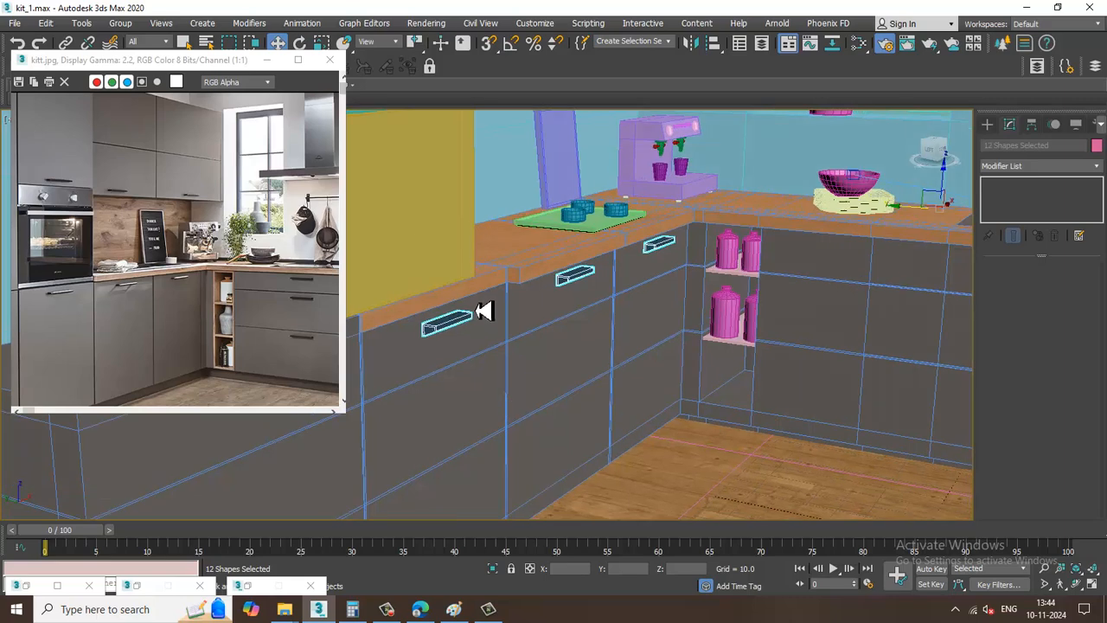
Test-render the perspective view of the base cabinets and handles, and close the render
{"action": "scroll", "coordinate": [538, 343], "scroll_direction": "up", "scroll_amount": 4}
{"action": "scroll", "coordinate": [526, 314], "scroll_direction": "down", "scroll_amount": 2}
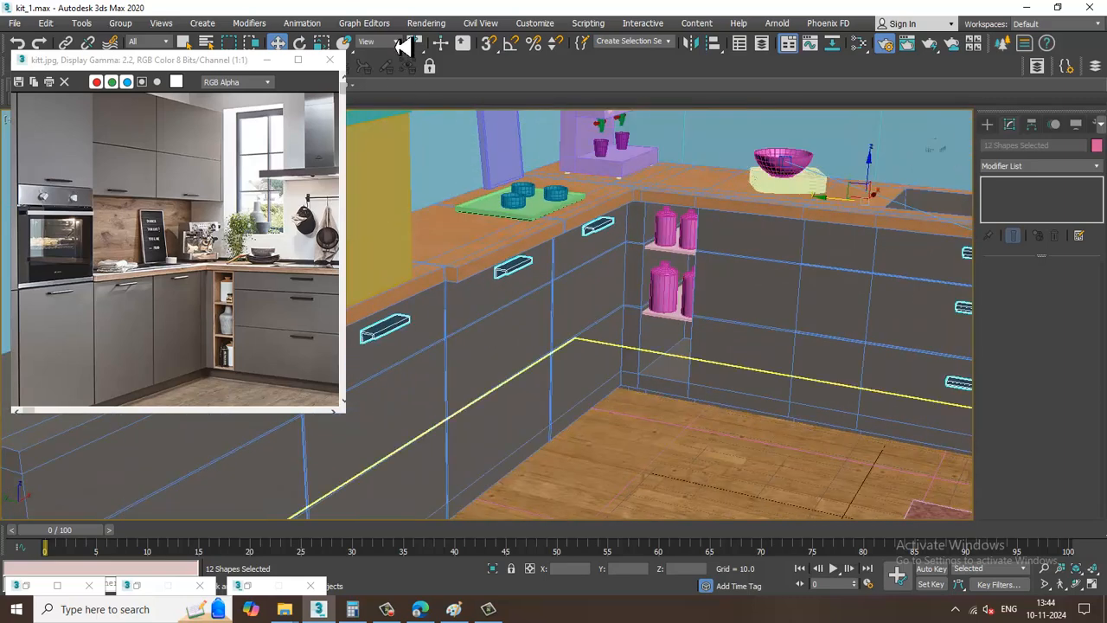
{"action": "left_click", "coordinate": [426, 23]}
{"action": "left_click", "coordinate": [462, 57]}
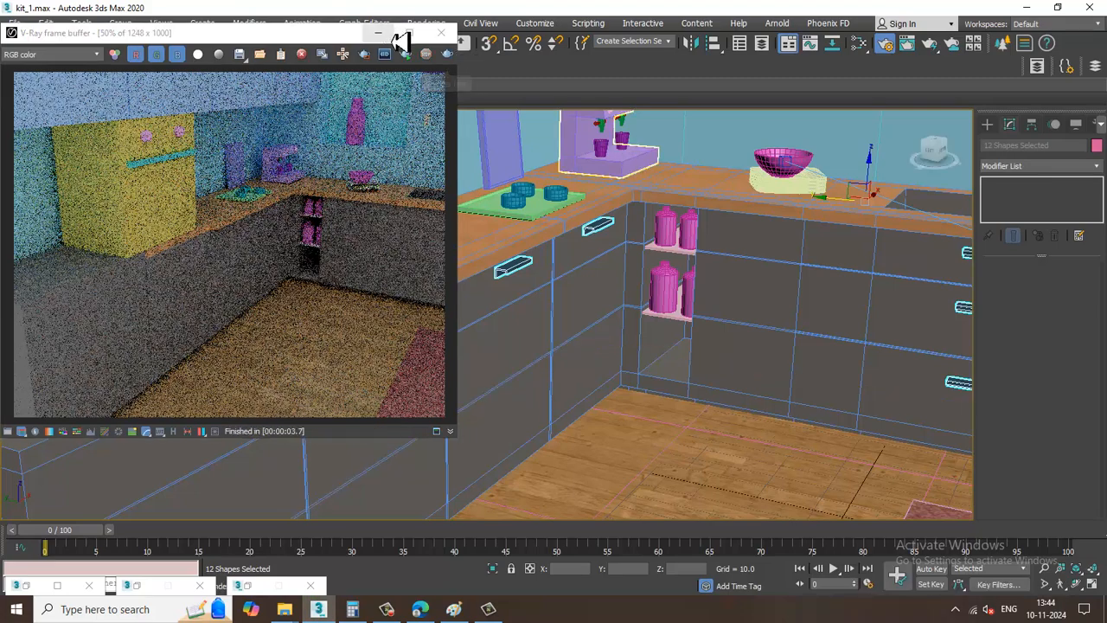
{"action": "left_click", "coordinate": [441, 32]}
Select all scene objects and render the same view again to check the handles, and close the render
{"action": "key", "text": "ctrl+a"}
{"action": "right_click", "coordinate": [629, 292]}
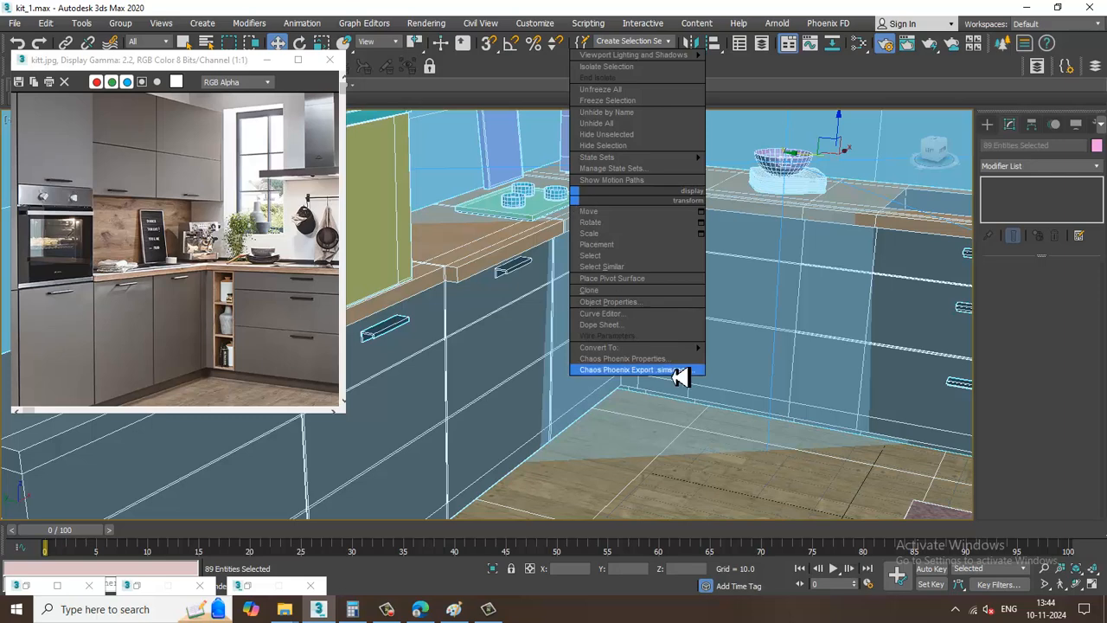
{"action": "mouse_move", "coordinate": [678, 357]}
{"action": "left_click", "coordinate": [799, 359]}
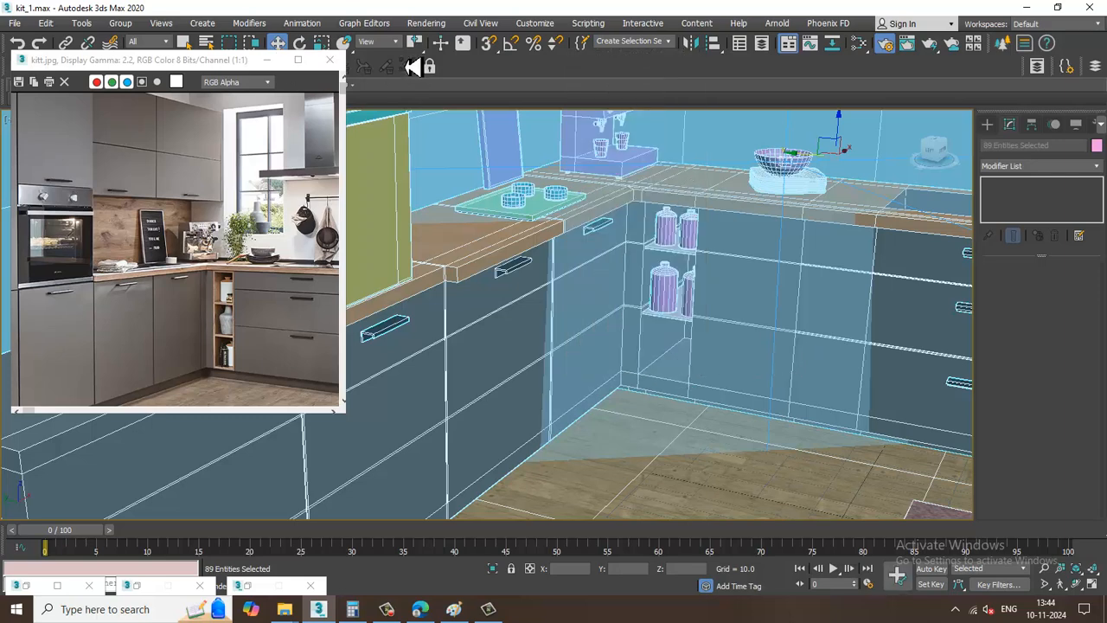
{"action": "left_click", "coordinate": [426, 22]}
{"action": "left_click", "coordinate": [441, 40]}
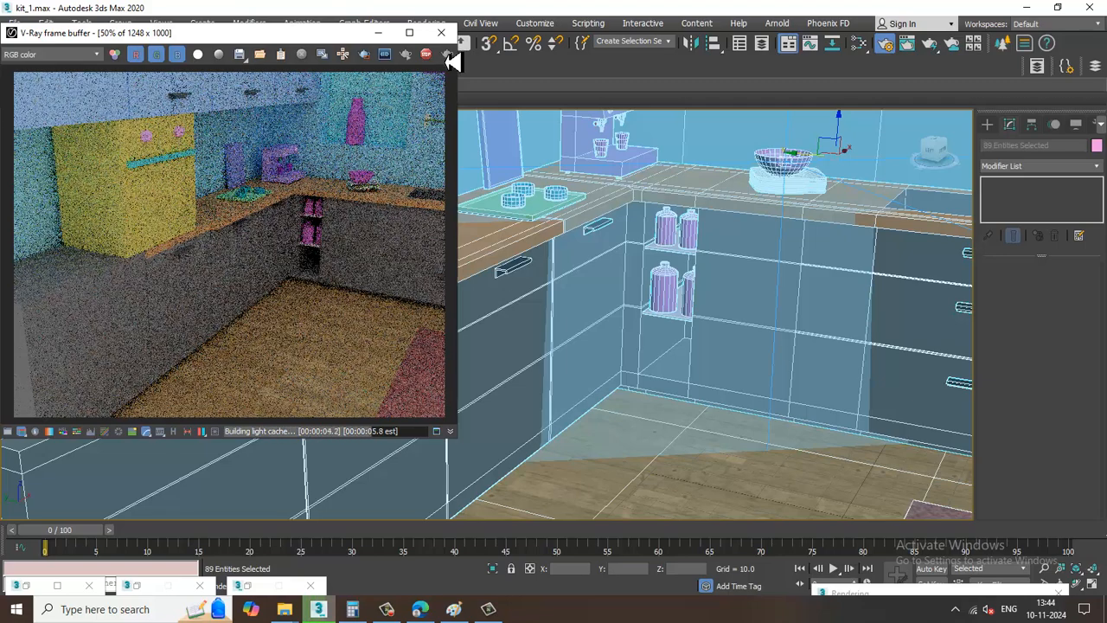
{"action": "left_click", "coordinate": [441, 32]}
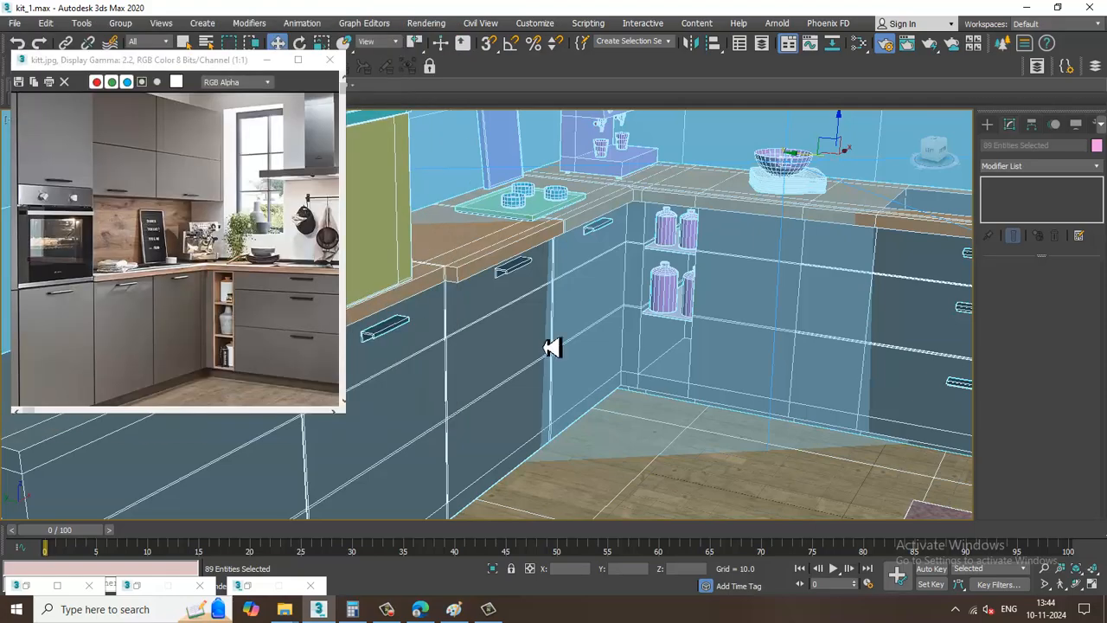
Select the base cabinet handle nearest the oven and brighten the metal material's reflection colour to near-white
{"action": "left_click", "coordinate": [393, 339]}
{"action": "scroll", "coordinate": [391, 346], "scroll_direction": "up", "scroll_amount": 5}
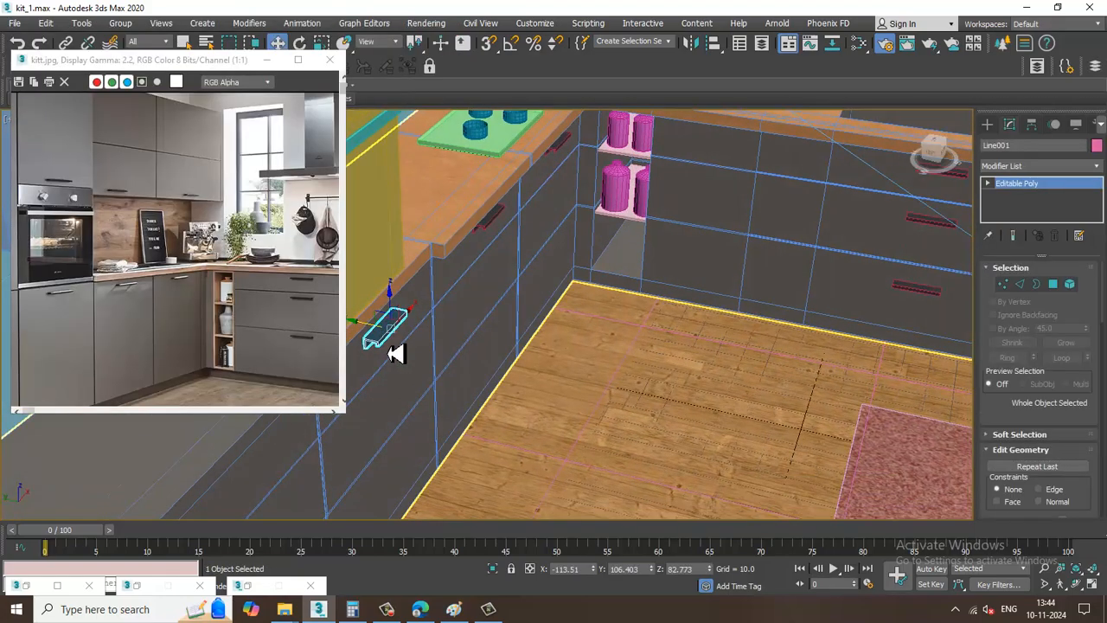
{"action": "key", "text": "m"}
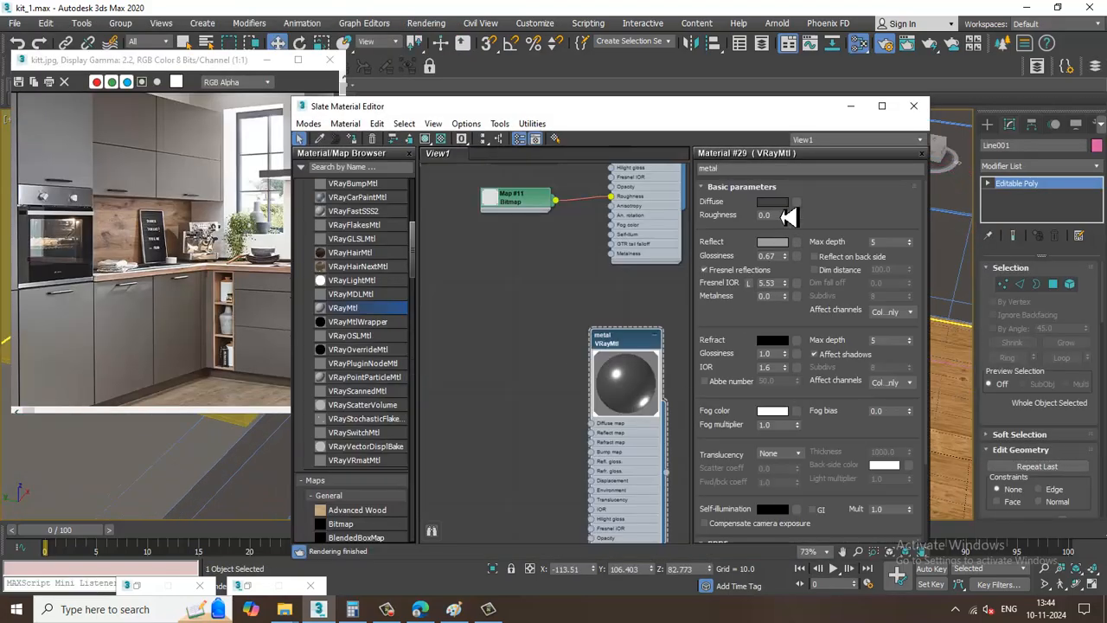
{"action": "left_click", "coordinate": [778, 244]}
{"action": "left_click_drag", "start_coordinate": [425, 119], "coordinate": [424, 179]}
{"action": "left_click", "coordinate": [512, 213]}
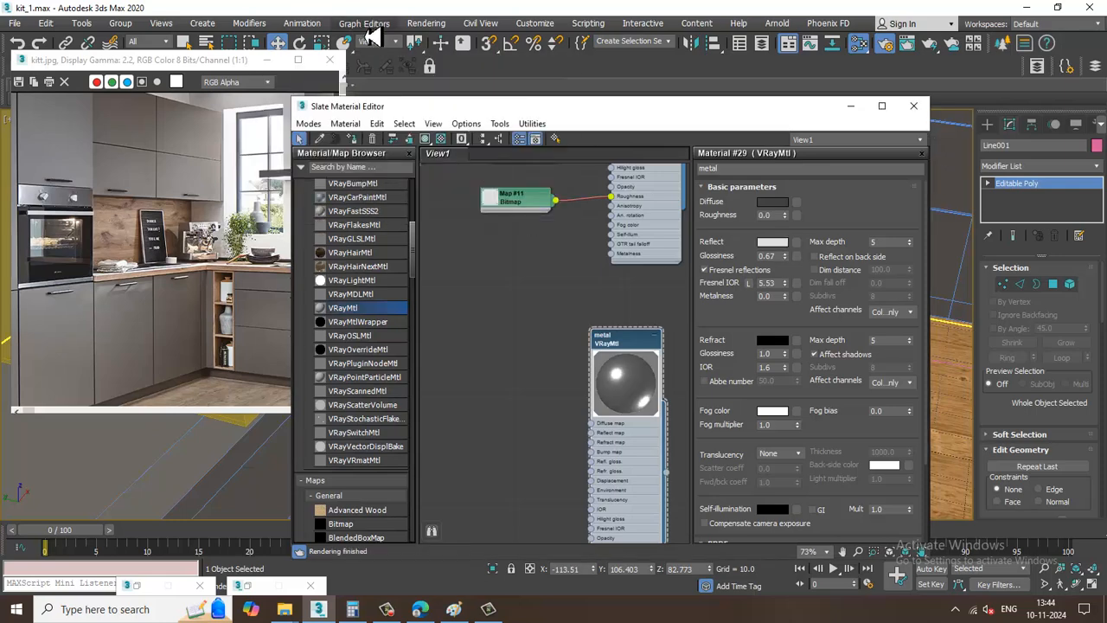
Test-render the handle view with the brighter reflection and close the render
{"action": "left_click", "coordinate": [426, 23]}
{"action": "left_click", "coordinate": [473, 50]}
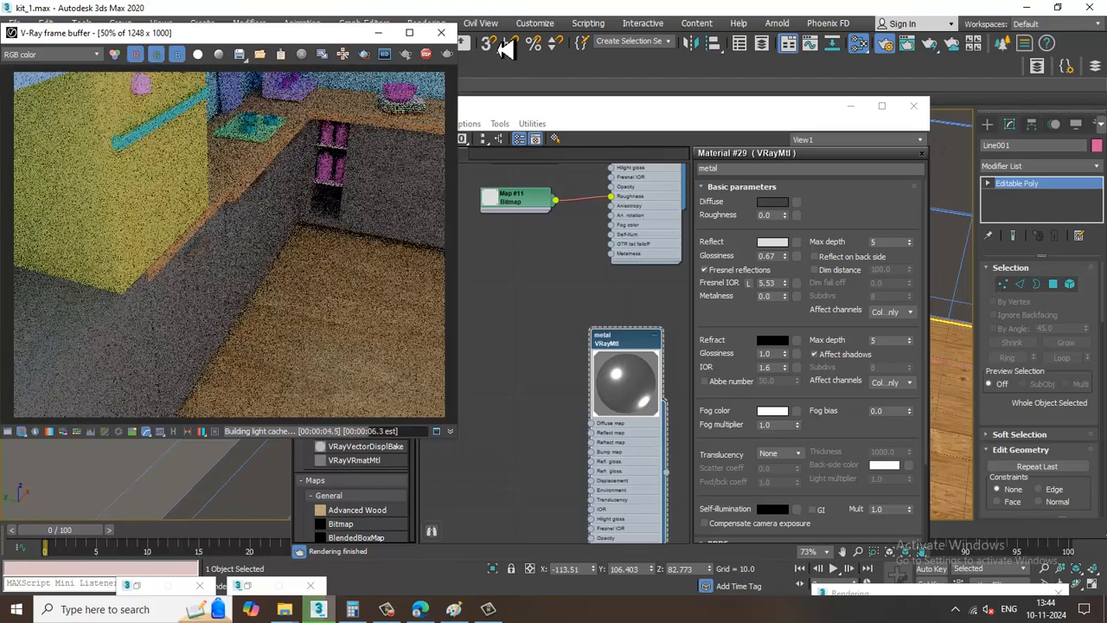
{"action": "left_click", "coordinate": [441, 32]}
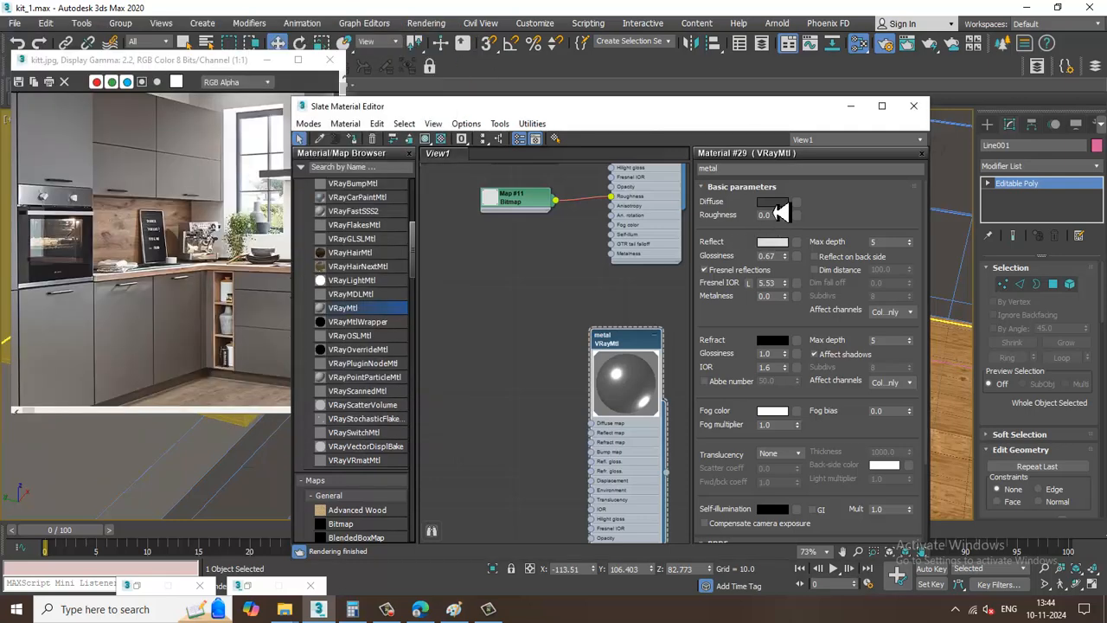
Lighten the metal material's diffuse colour to medium grey and minimize the reference photo and the material editor
{"action": "left_click", "coordinate": [772, 201]}
{"action": "left_click_drag", "start_coordinate": [409, 99], "coordinate": [410, 106]}
{"action": "left_click", "coordinate": [515, 216]}
{"action": "middle_click_drag", "start_coordinate": [198, 294], "coordinate": [185, 294]}
{"action": "left_click", "coordinate": [284, 61]}
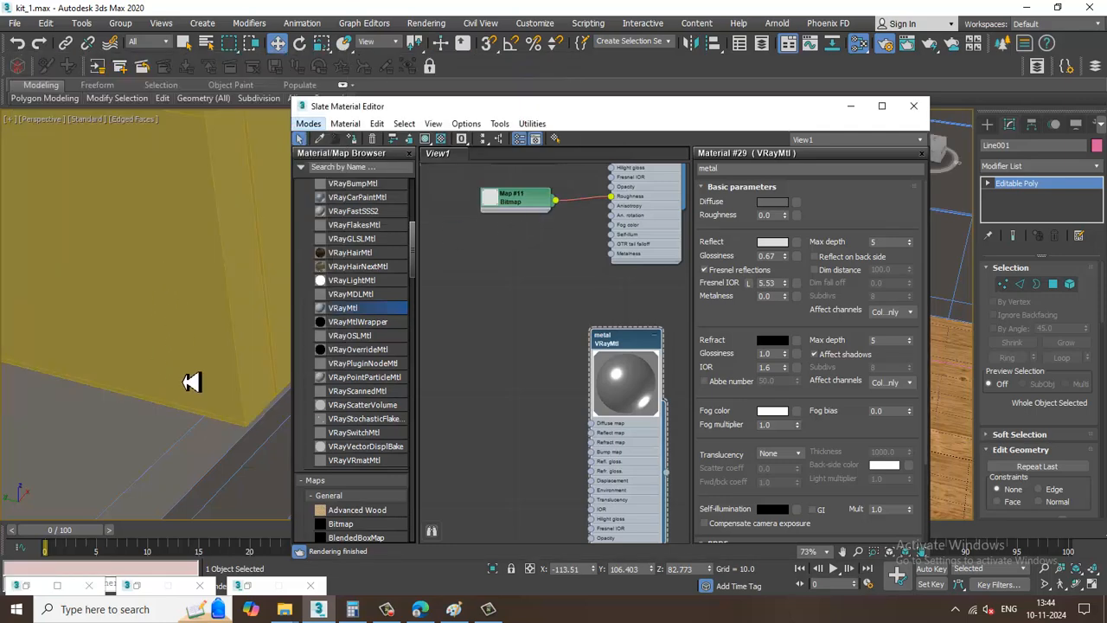
{"action": "left_click", "coordinate": [850, 105]}
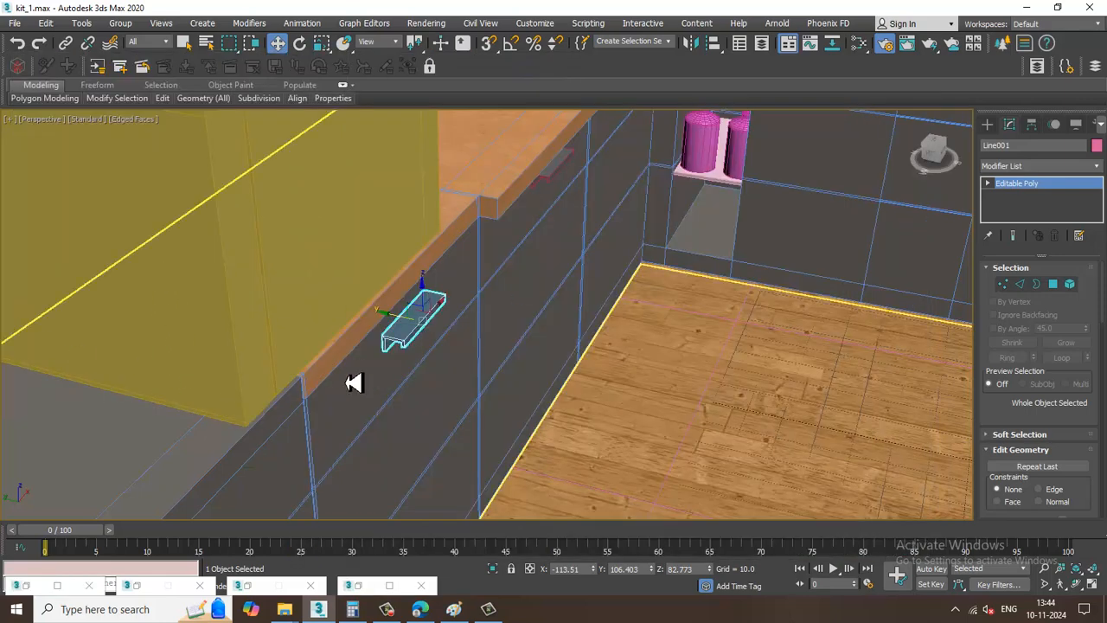
Test-render a close-up of the handle nearest the oven to examine its metal material, and close the render
{"action": "middle_click_drag", "start_coordinate": [355, 380], "coordinate": [682, 300], "text": "alt"}
{"action": "scroll", "coordinate": [681, 299], "scroll_direction": "up", "scroll_amount": 5}
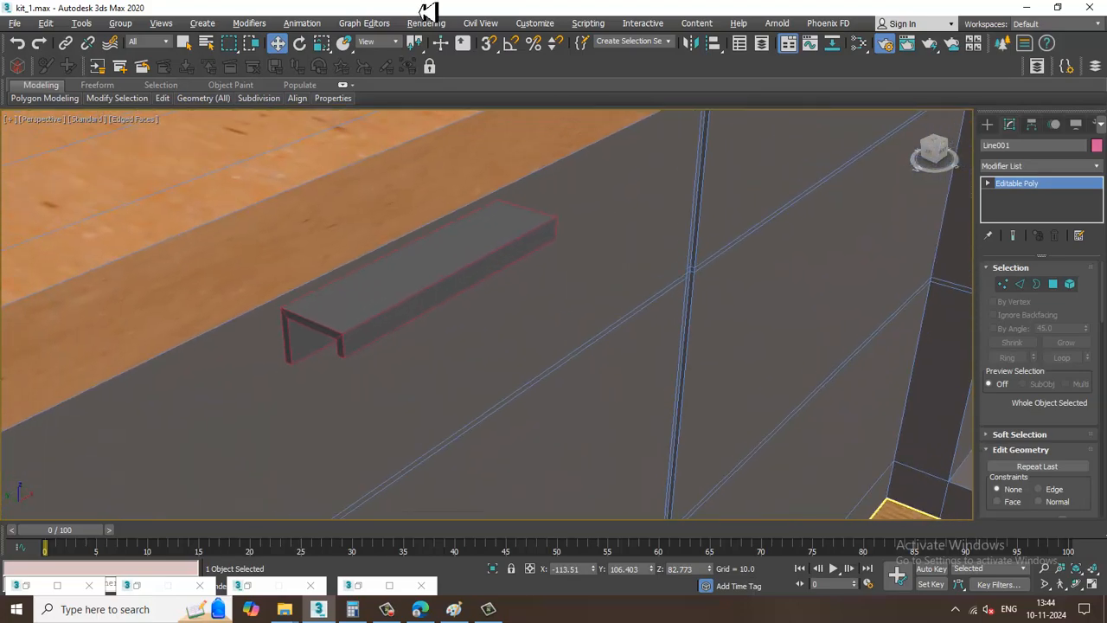
{"action": "left_click", "coordinate": [427, 23]}
{"action": "left_click", "coordinate": [456, 45]}
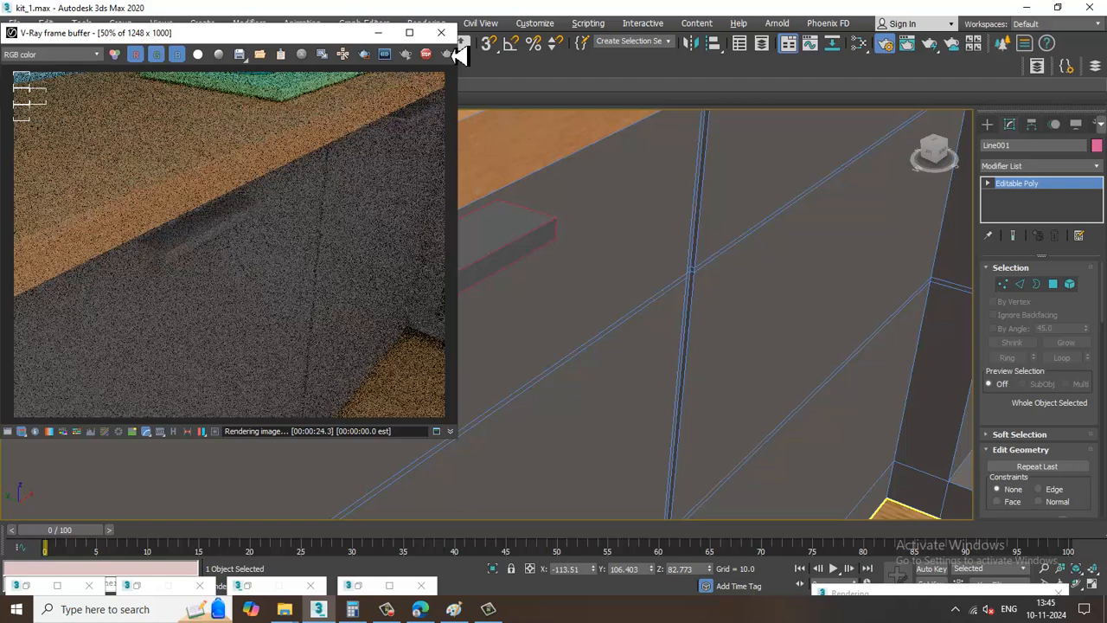
{"action": "left_click", "coordinate": [440, 32]}
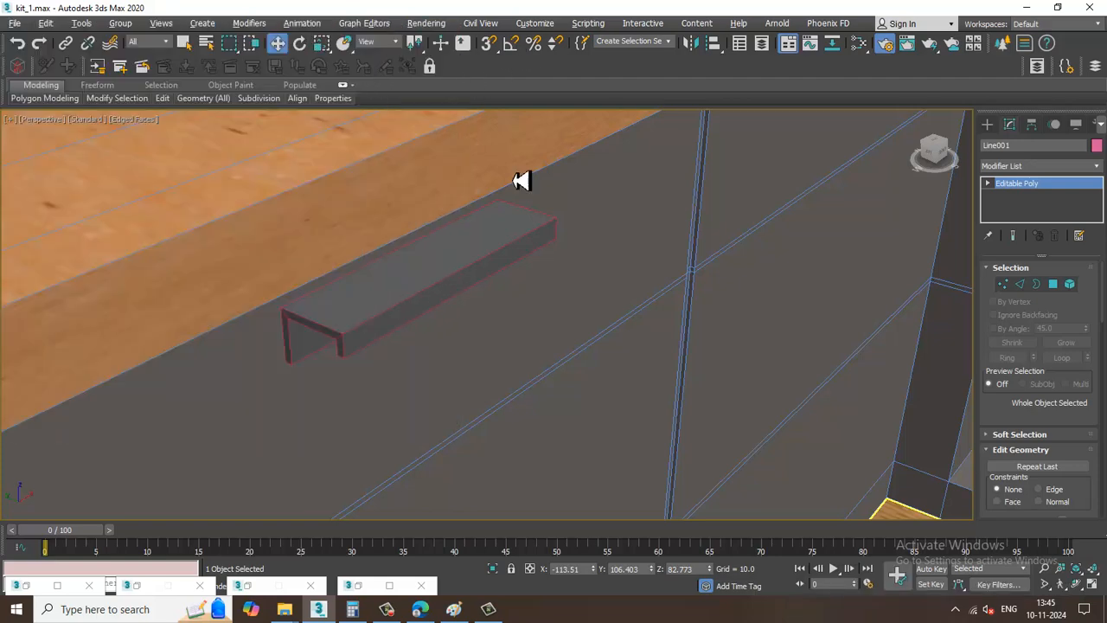
Switch the viewport to the physical camera and display its safe frame
{"action": "scroll", "coordinate": [670, 342], "scroll_direction": "down", "scroll_amount": 5}
{"action": "key", "text": "c"}
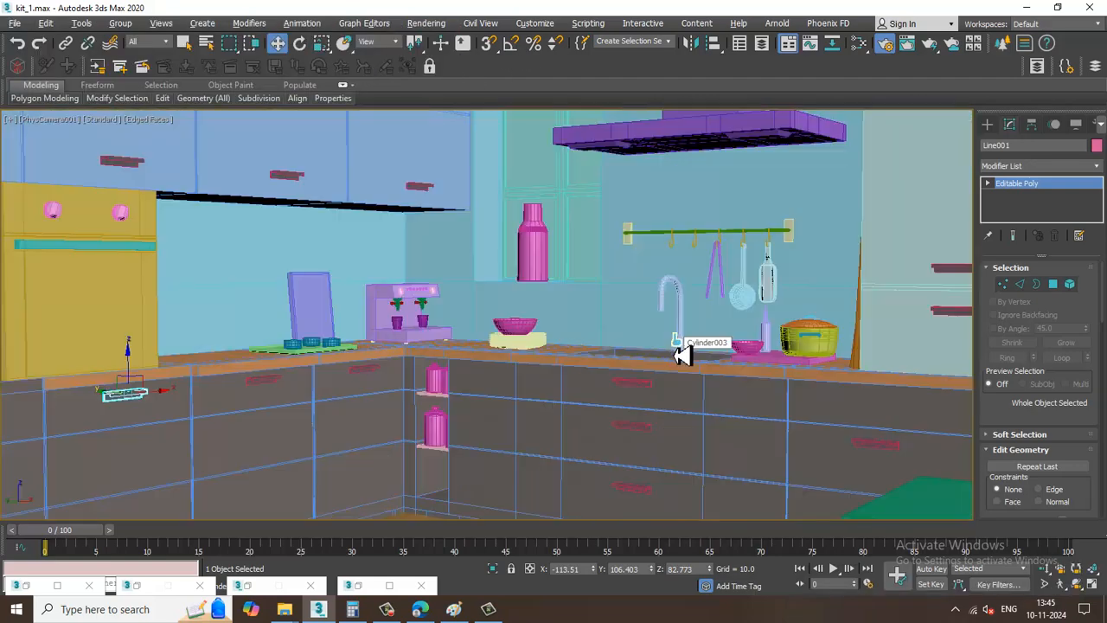
{"action": "key", "text": "shift+f"}
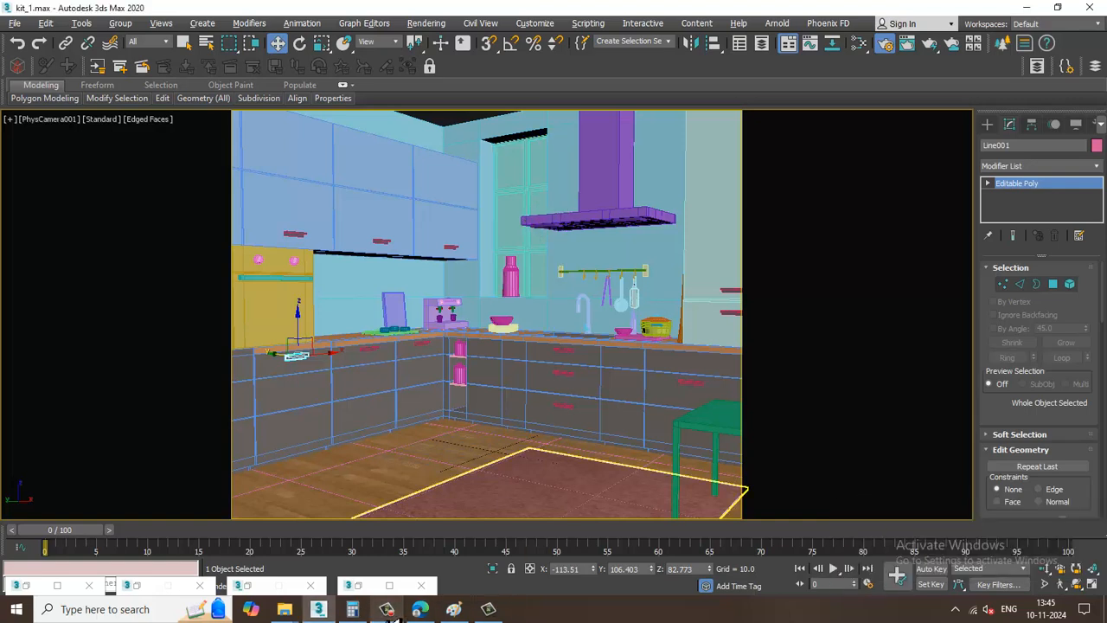
Select the sink faucet and its lever in a close-up perspective view
{"action": "left_click", "coordinate": [587, 307]}
{"action": "key", "text": "p"}
{"action": "key", "text": "z"}
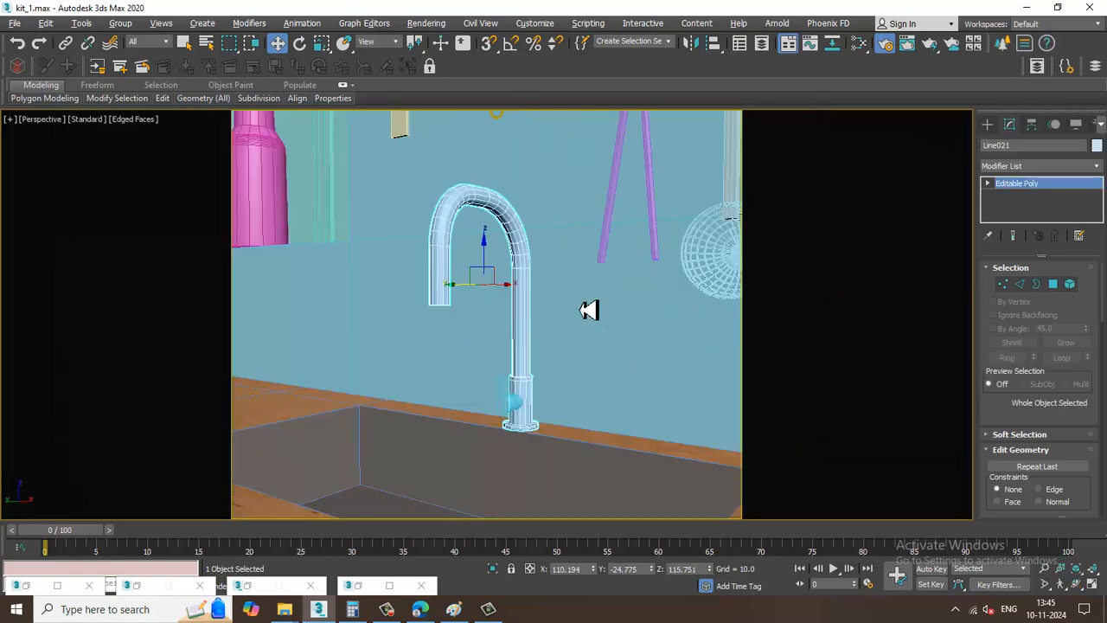
{"action": "middle_click_drag", "start_coordinate": [578, 289], "coordinate": [549, 323], "text": "alt"}
{"action": "left_click", "coordinate": [527, 398], "text": "ctrl"}
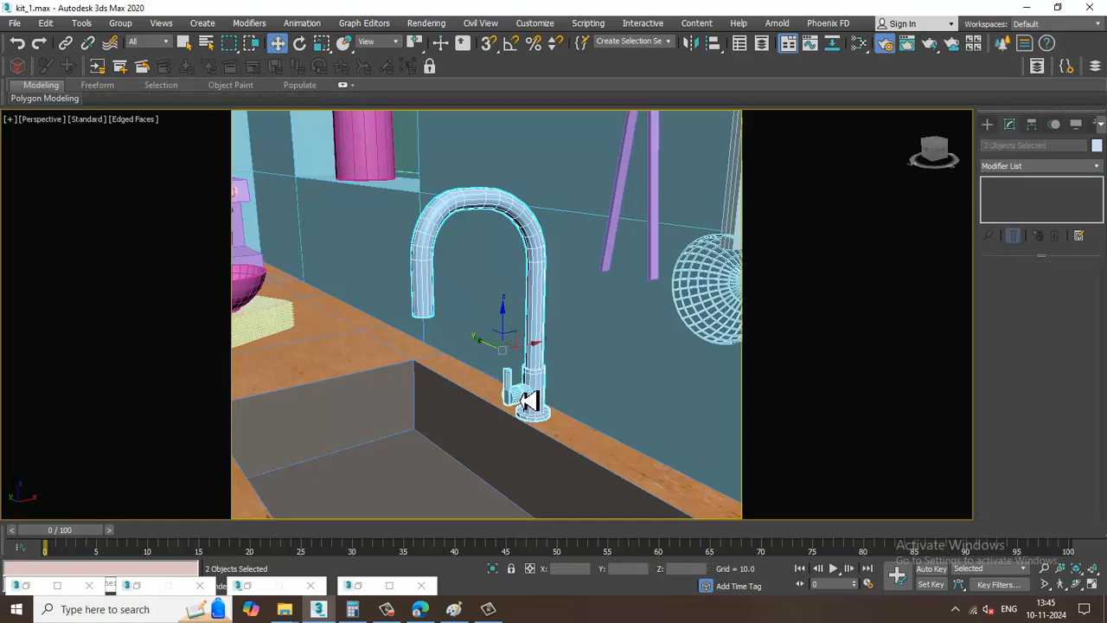
{"action": "scroll", "coordinate": [526, 396], "scroll_direction": "up", "scroll_amount": 3}
{"action": "scroll", "coordinate": [542, 386], "scroll_direction": "up", "scroll_amount": 2}
Add a new VRayMtl node for the faucet and set its diffuse and reflection colours to pure white (255)
{"action": "key", "text": "m"}
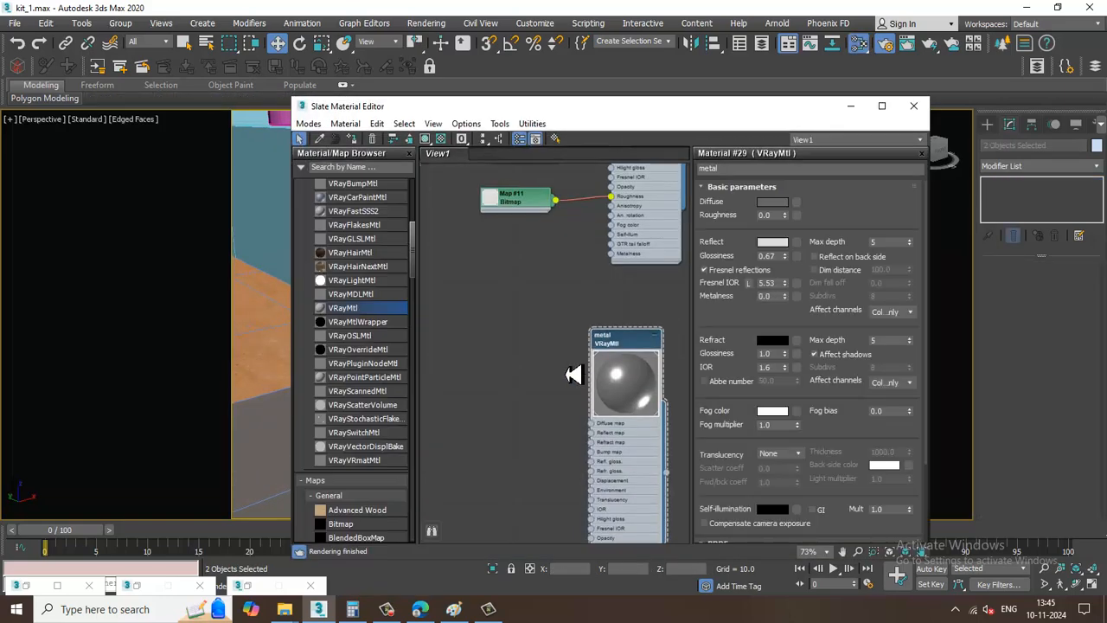
{"action": "left_click_drag", "start_coordinate": [367, 321], "coordinate": [615, 373]}
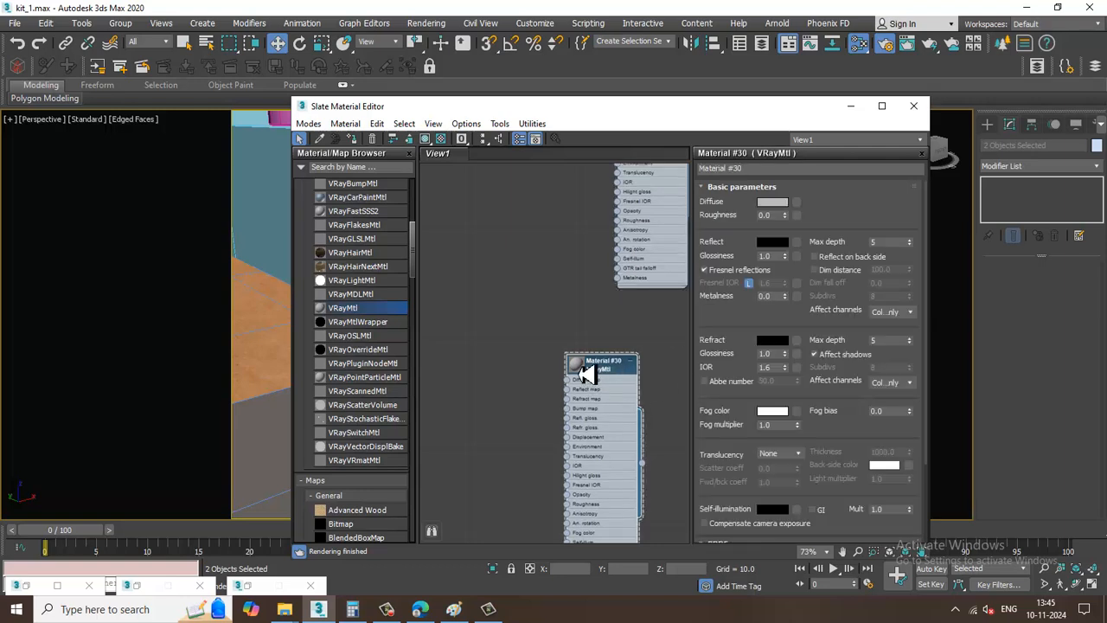
{"action": "left_click", "coordinate": [769, 202]}
{"action": "left_click_drag", "start_coordinate": [392, 140], "coordinate": [416, 206]}
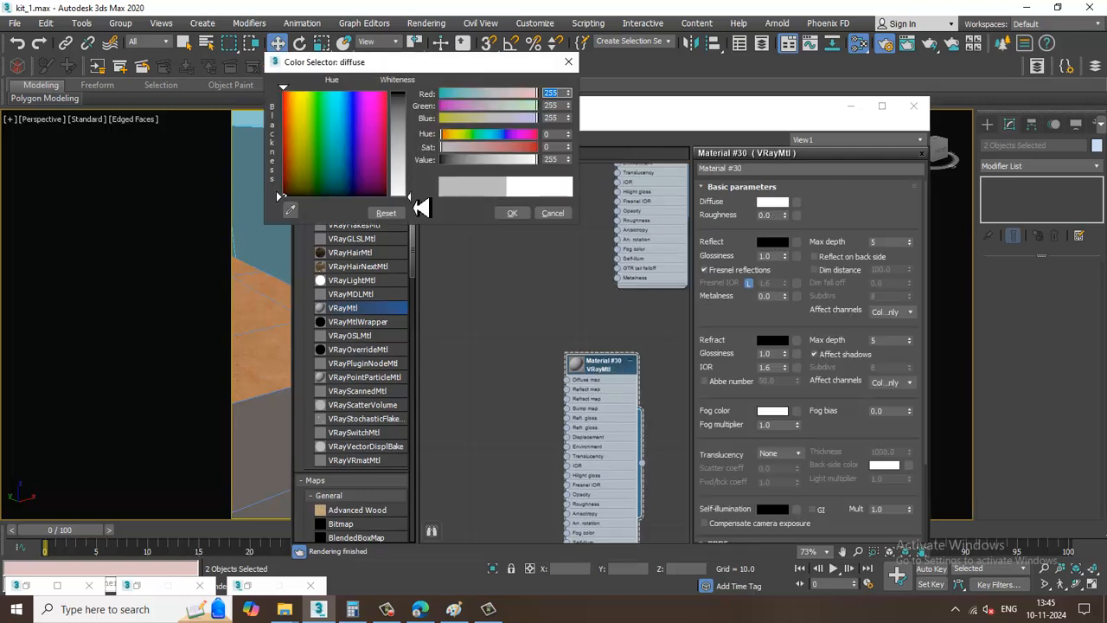
{"action": "left_click", "coordinate": [511, 213]}
{"action": "left_click", "coordinate": [778, 242]}
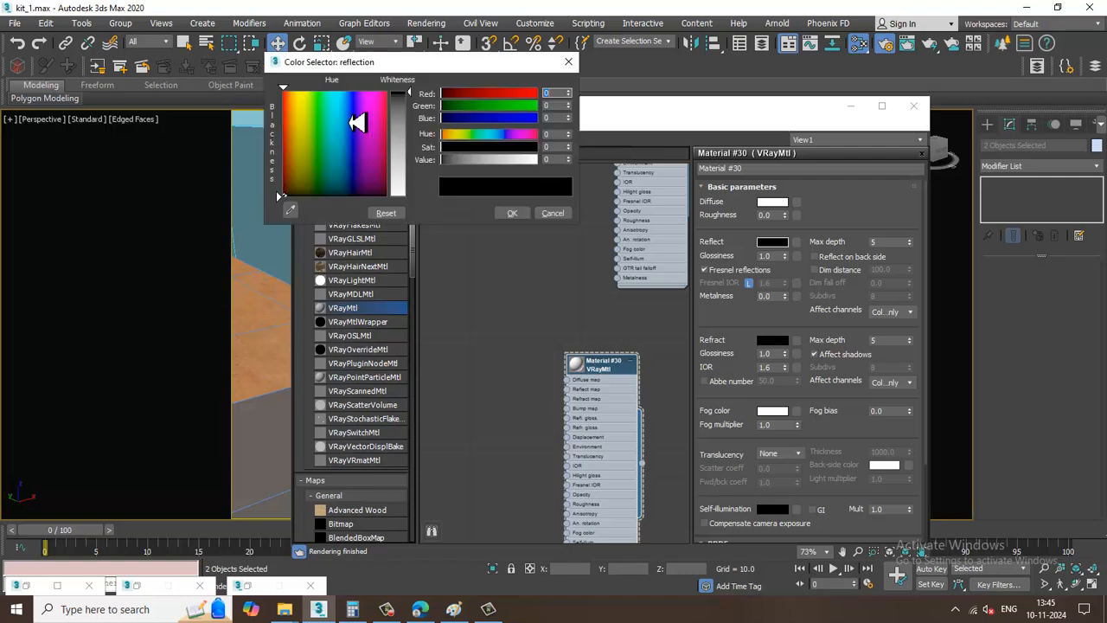
{"action": "left_click_drag", "start_coordinate": [410, 146], "coordinate": [408, 208]}
{"action": "left_click", "coordinate": [529, 214]}
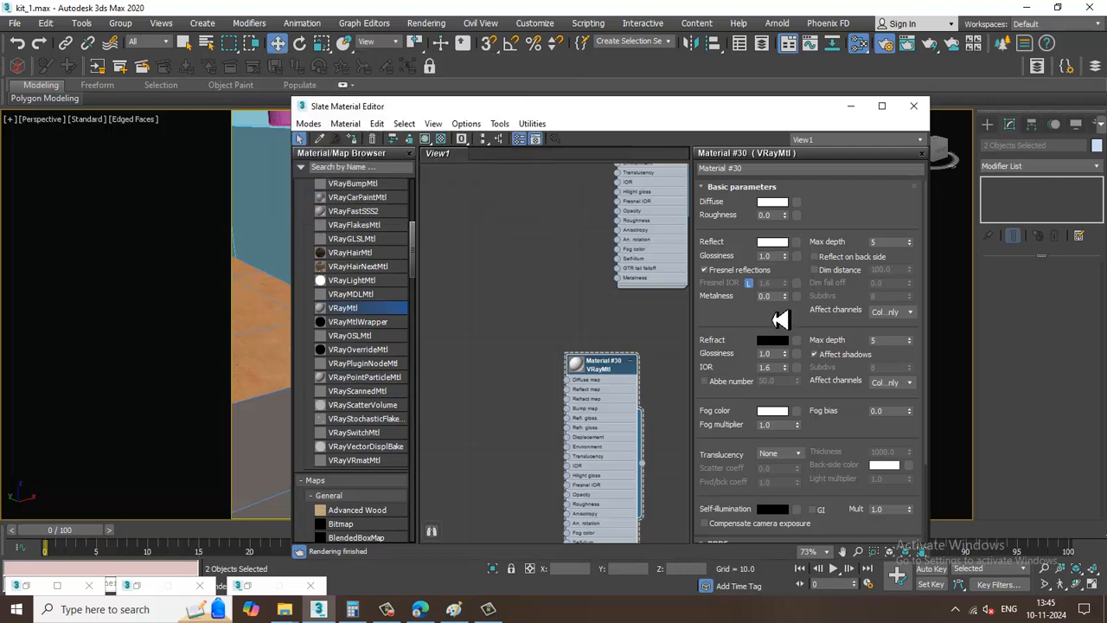
Unlock the new material's Fresnel IOR, raise it to 41.88 and assign the material to the selected faucet parts
{"action": "left_click", "coordinate": [748, 283]}
{"action": "left_click_drag", "start_coordinate": [784, 285], "coordinate": [447, 401]}
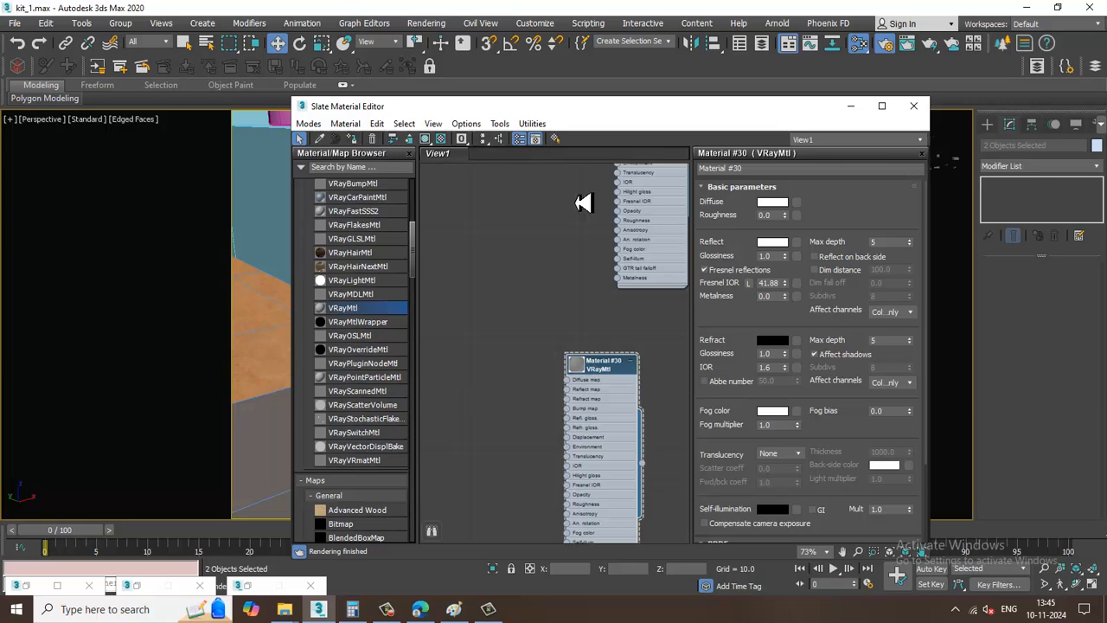
{"action": "left_click", "coordinate": [850, 105]}
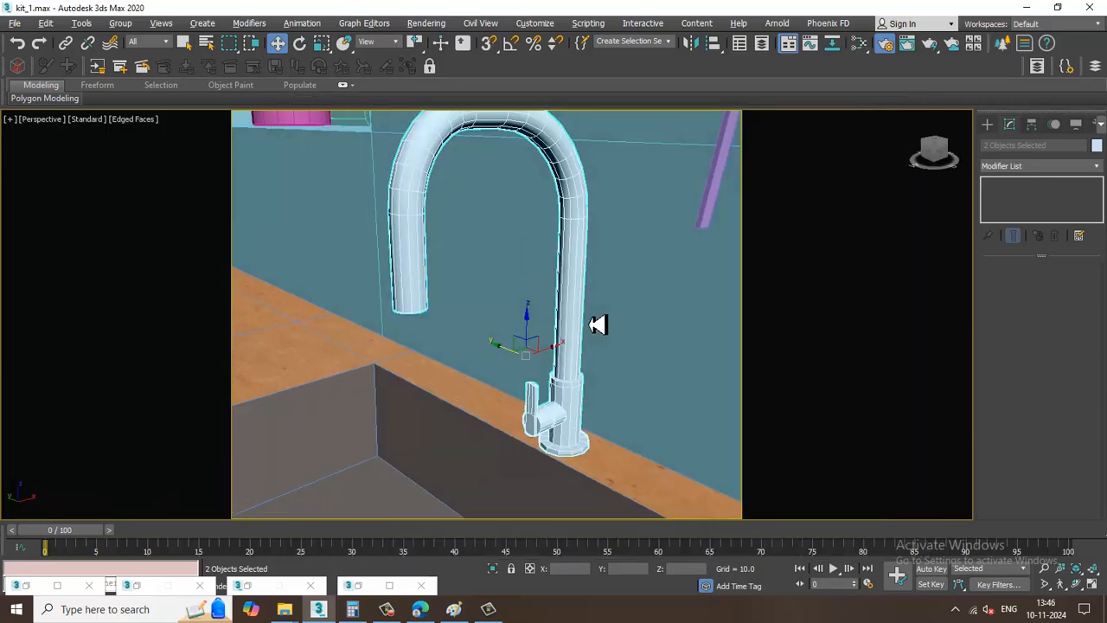
Test-render the close-up of the faucet to examine its reflective material, and close the render
{"action": "middle_click_drag", "start_coordinate": [598, 324], "coordinate": [358, 7], "text": "alt"}
{"action": "left_click", "coordinate": [427, 23]}
{"action": "left_click", "coordinate": [444, 44]}
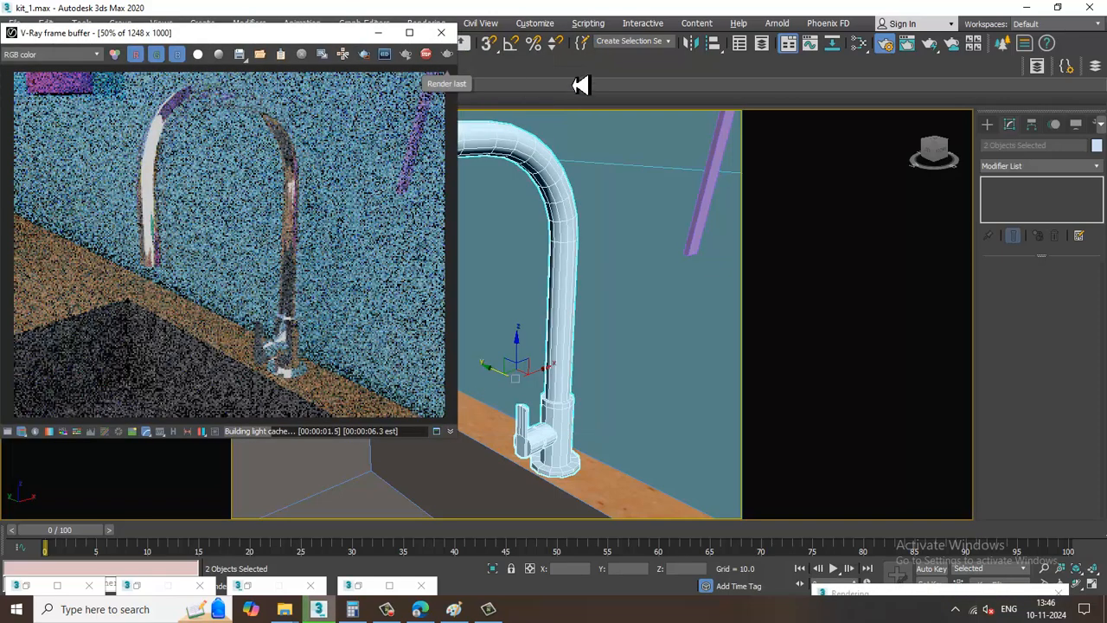
{"action": "left_click", "coordinate": [441, 32]}
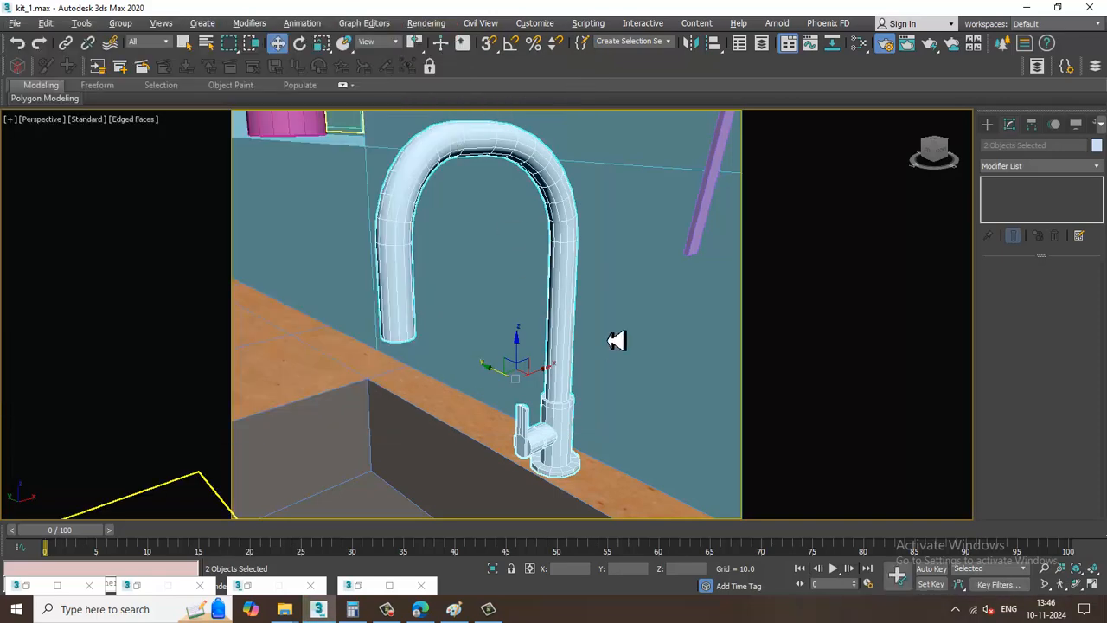
Enlarge the faucet material's preview and compare it with Fresnel reflections off and on
{"action": "key", "text": "m"}
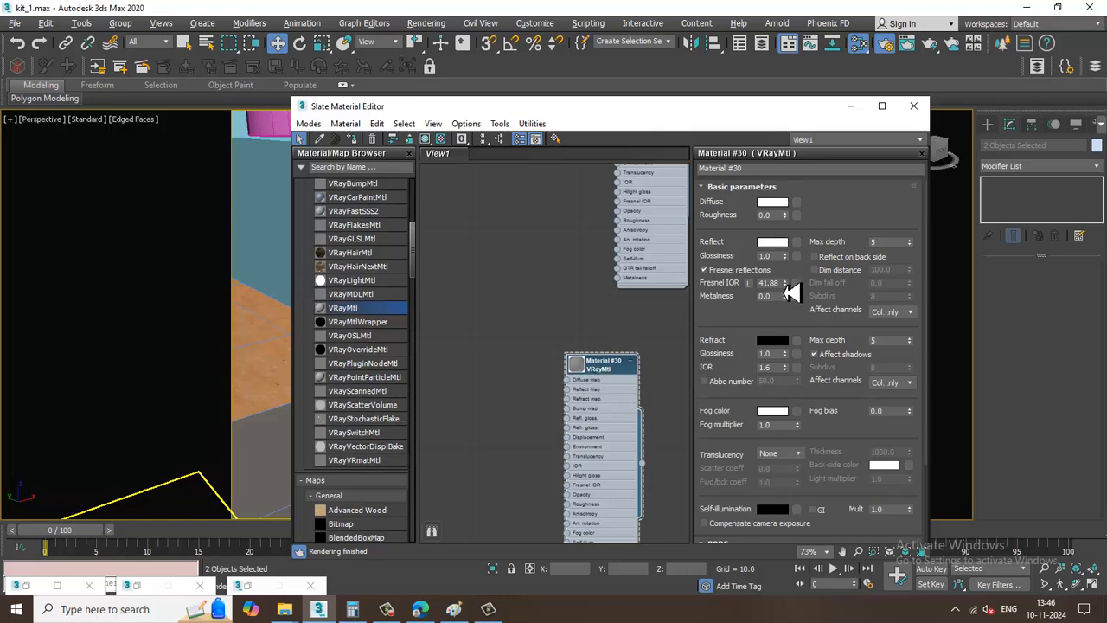
{"action": "double_click", "coordinate": [575, 367]}
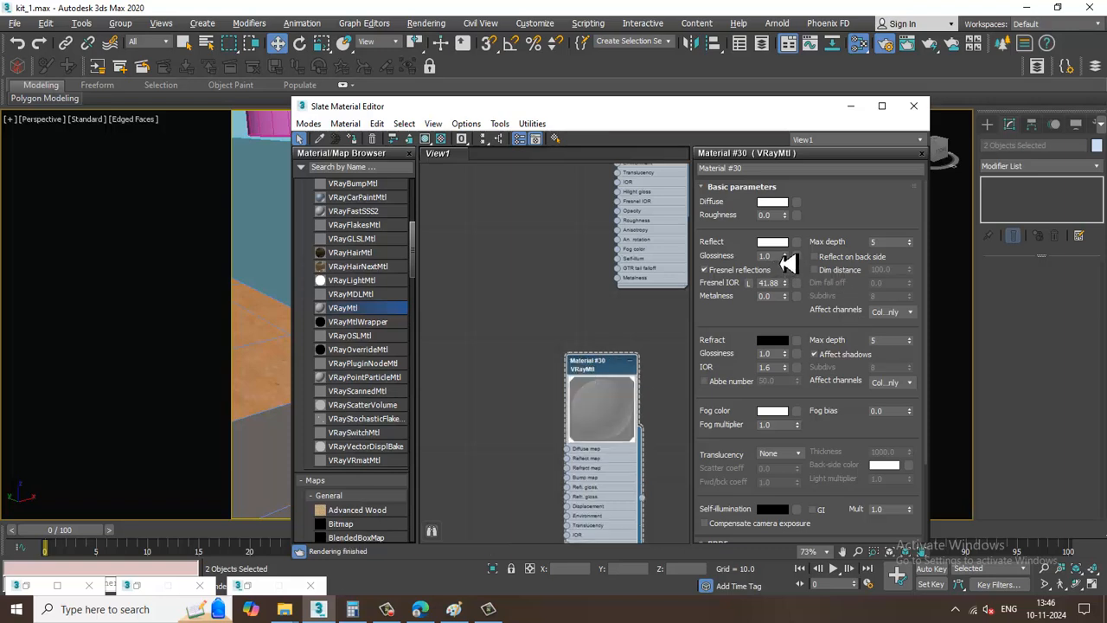
{"action": "left_click", "coordinate": [703, 272]}
{"action": "left_click", "coordinate": [704, 270]}
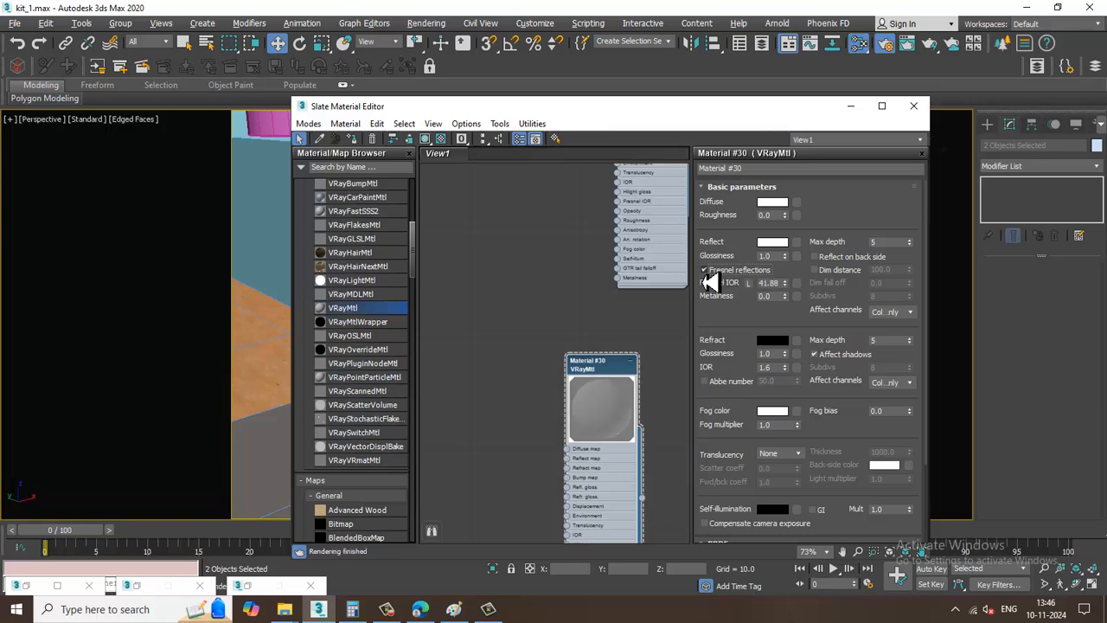
Ungroup the cooking pot standing on the cutting board beside the sink
{"action": "left_click", "coordinate": [850, 106]}
{"action": "scroll", "coordinate": [553, 311], "scroll_direction": "down", "scroll_amount": 5}
{"action": "middle_click_drag", "start_coordinate": [565, 348], "coordinate": [524, 331]}
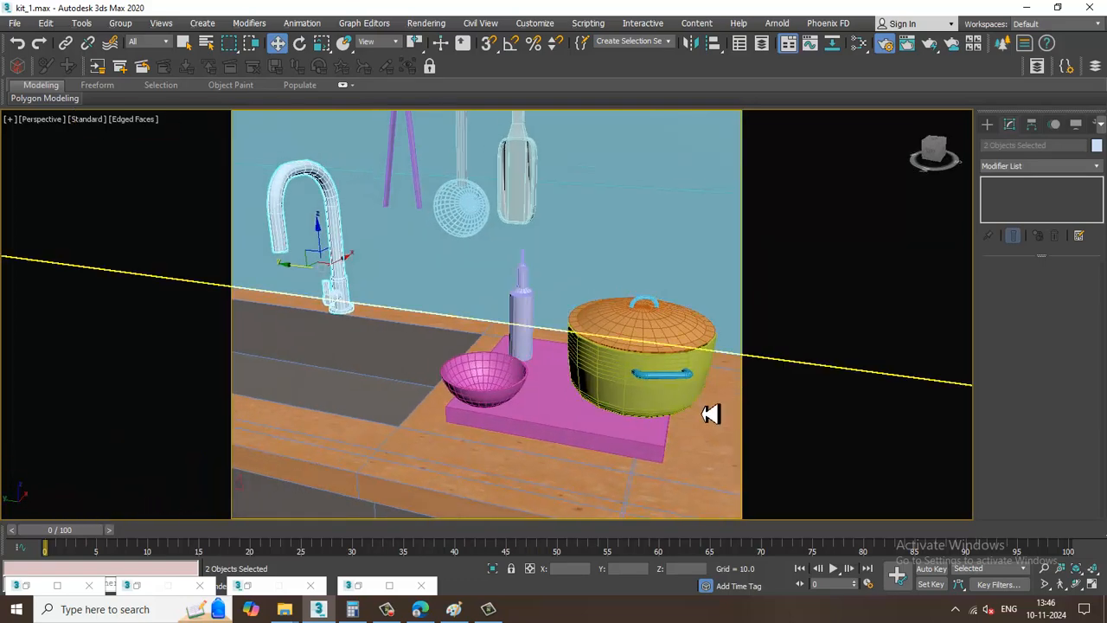
{"action": "left_click", "coordinate": [619, 383]}
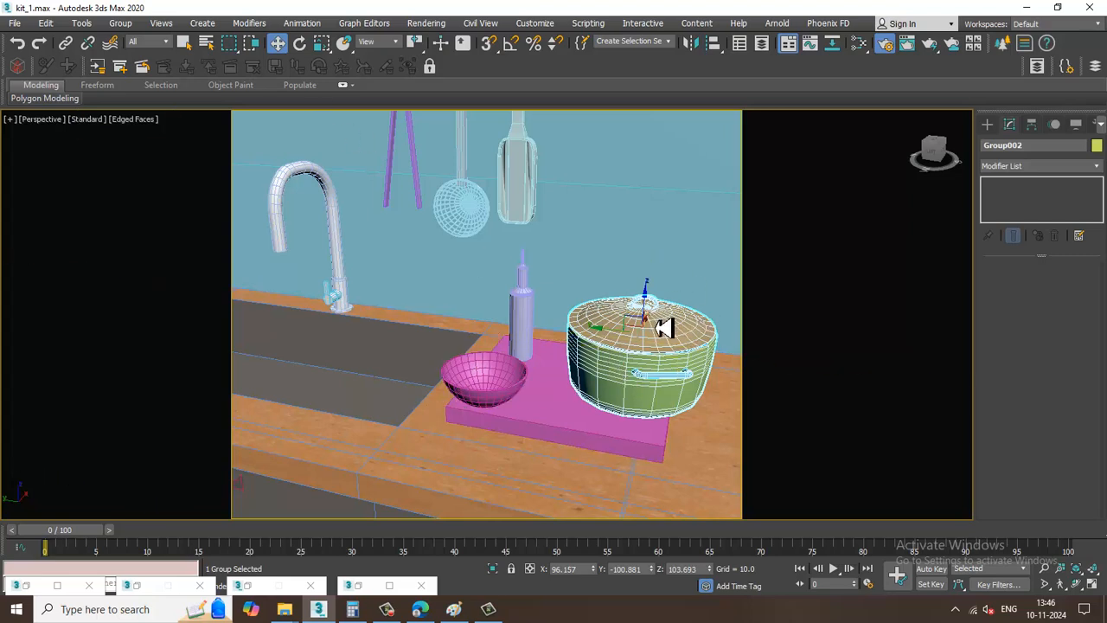
{"action": "left_click", "coordinate": [120, 26]}
{"action": "left_click", "coordinate": [145, 67]}
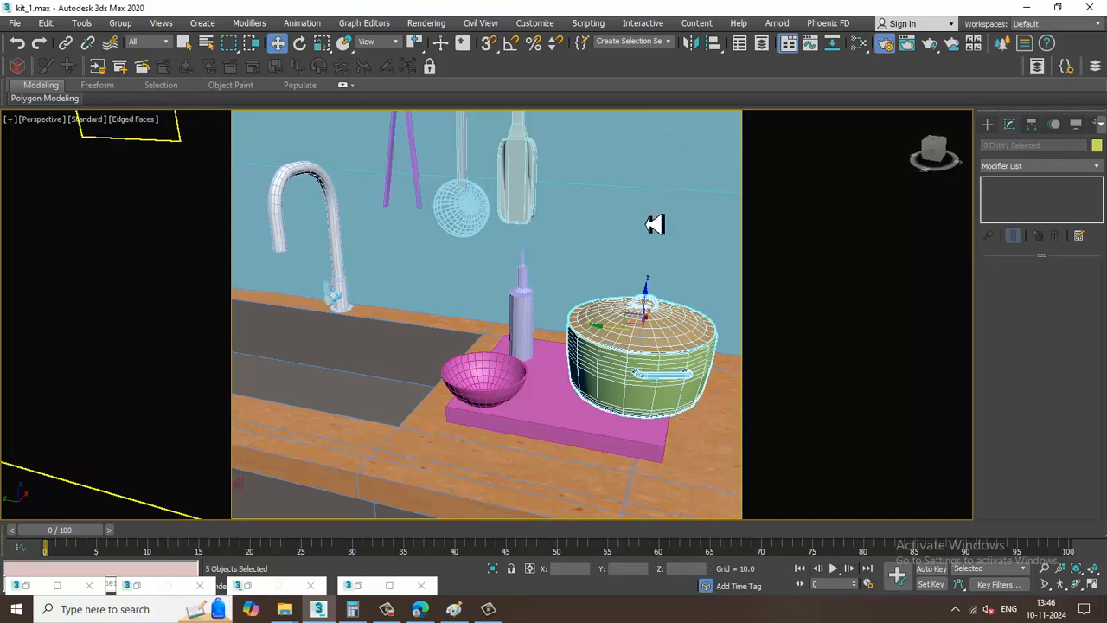
Select the pot's body, lid and side handles without the lid knob, and assign them the reflective faucet material
{"action": "left_click", "coordinate": [651, 216]}
{"action": "left_click", "coordinate": [632, 357]}
{"action": "left_click", "coordinate": [661, 378], "text": "ctrl"}
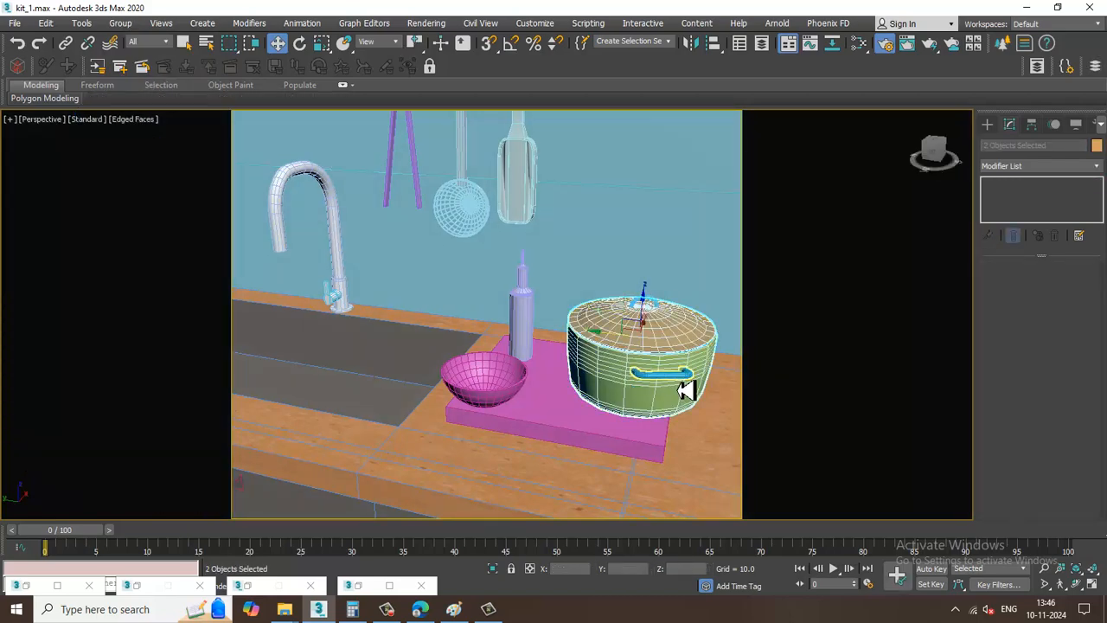
{"action": "left_click", "coordinate": [633, 328], "text": "ctrl"}
{"action": "scroll", "coordinate": [633, 328], "scroll_direction": "up", "scroll_amount": 5}
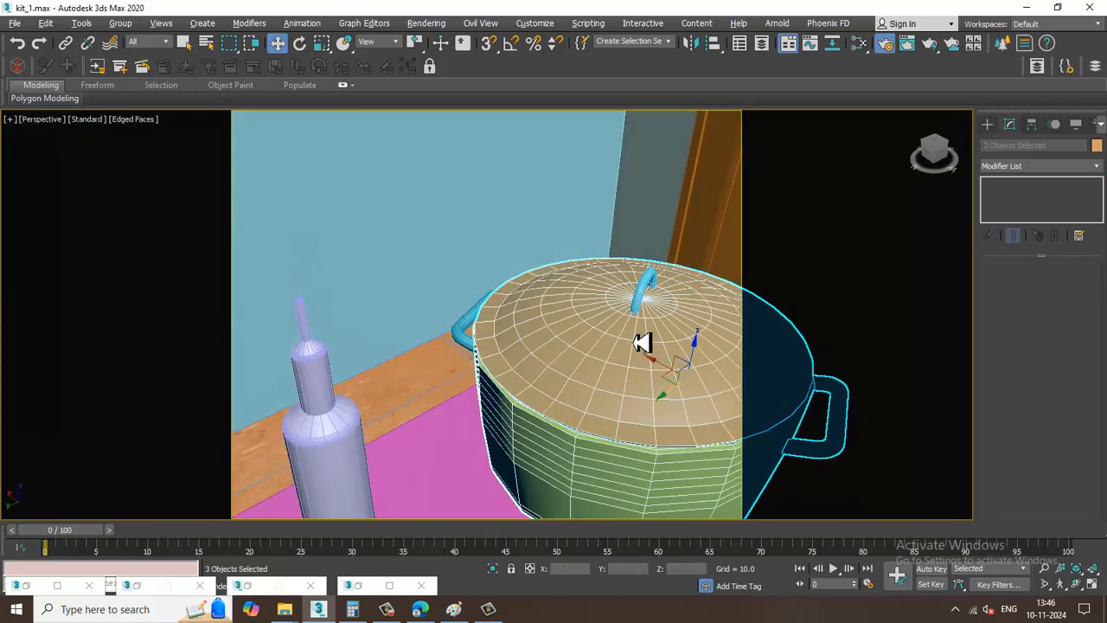
{"action": "left_click", "coordinate": [467, 373], "text": "ctrl"}
{"action": "middle_click_drag", "start_coordinate": [467, 378], "coordinate": [523, 367], "text": "alt"}
{"action": "key", "text": "m"}
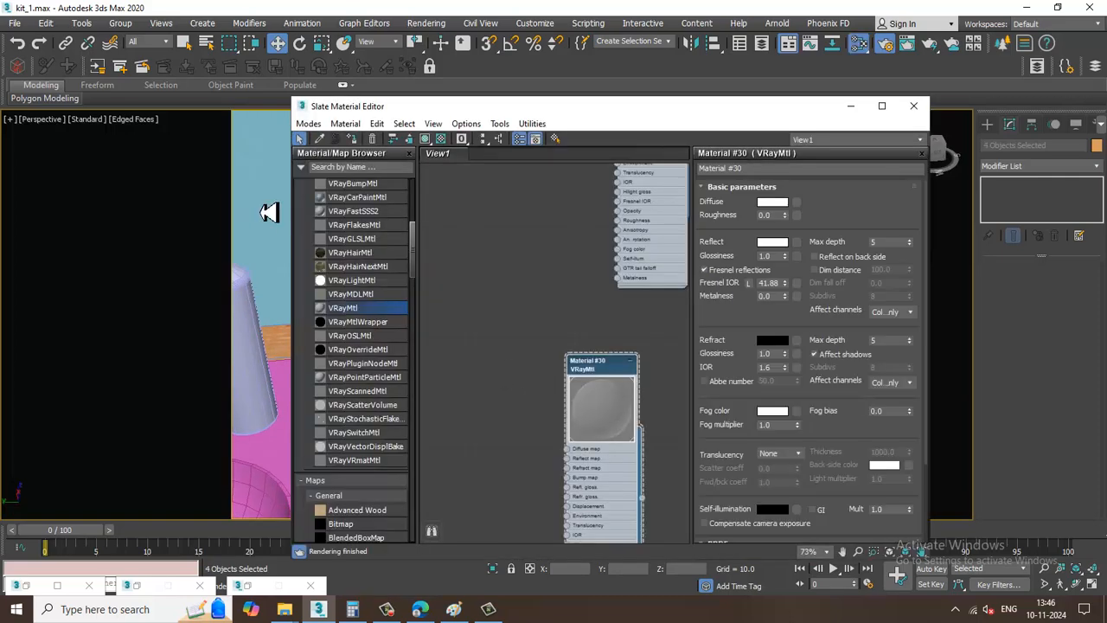
{"action": "left_click", "coordinate": [913, 106]}
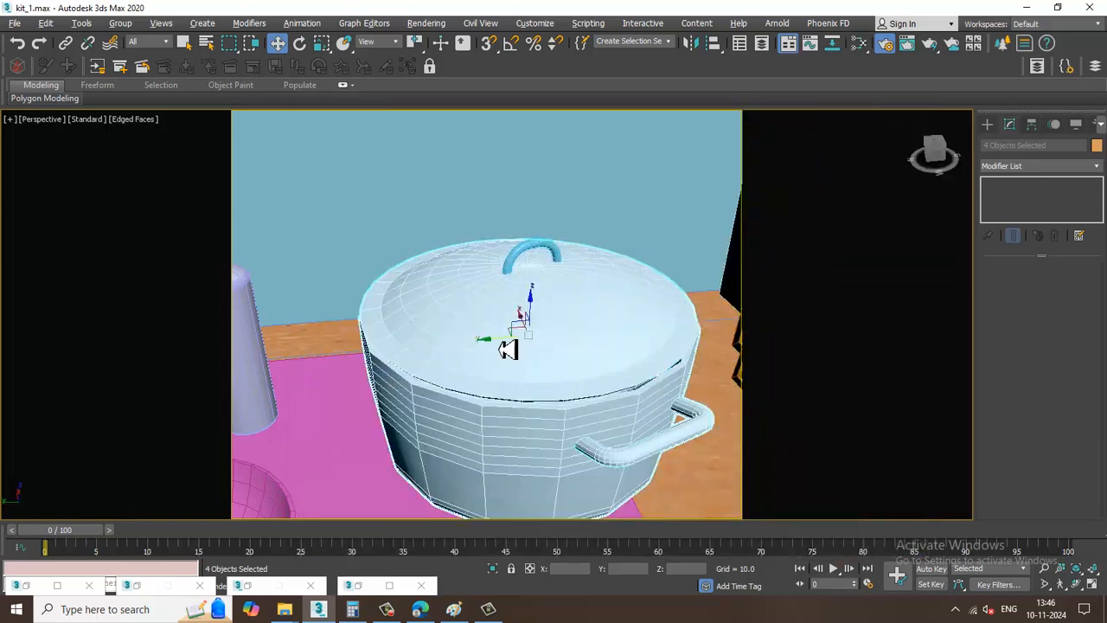
Test-render a close-up of the pot to examine its reflective material, close the render and return to the camera view
{"action": "middle_click_drag", "start_coordinate": [518, 324], "coordinate": [447, 324]}
{"action": "scroll", "coordinate": [439, 325], "scroll_direction": "up", "scroll_amount": 3}
{"action": "left_click", "coordinate": [429, 24]}
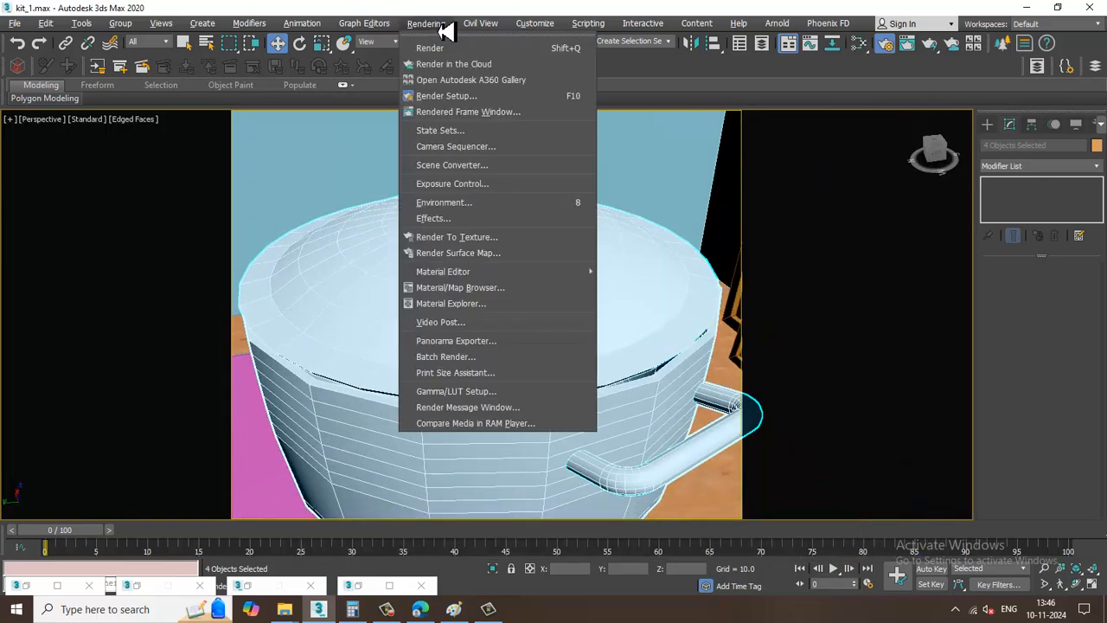
{"action": "left_click", "coordinate": [456, 54]}
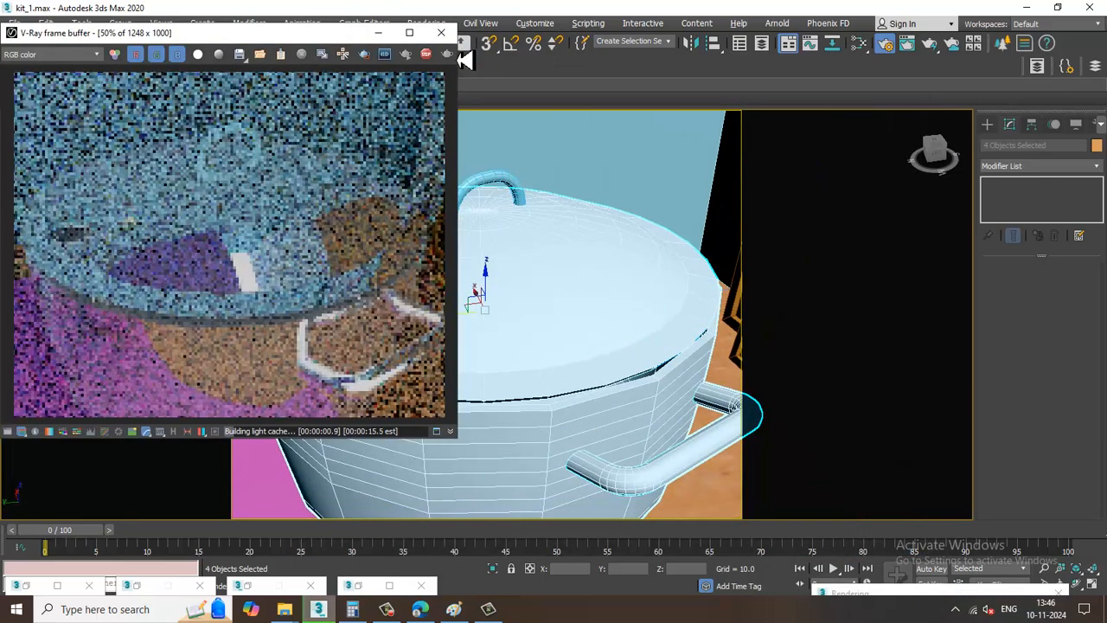
{"action": "scroll", "coordinate": [328, 248], "scroll_direction": "down", "scroll_amount": 1}
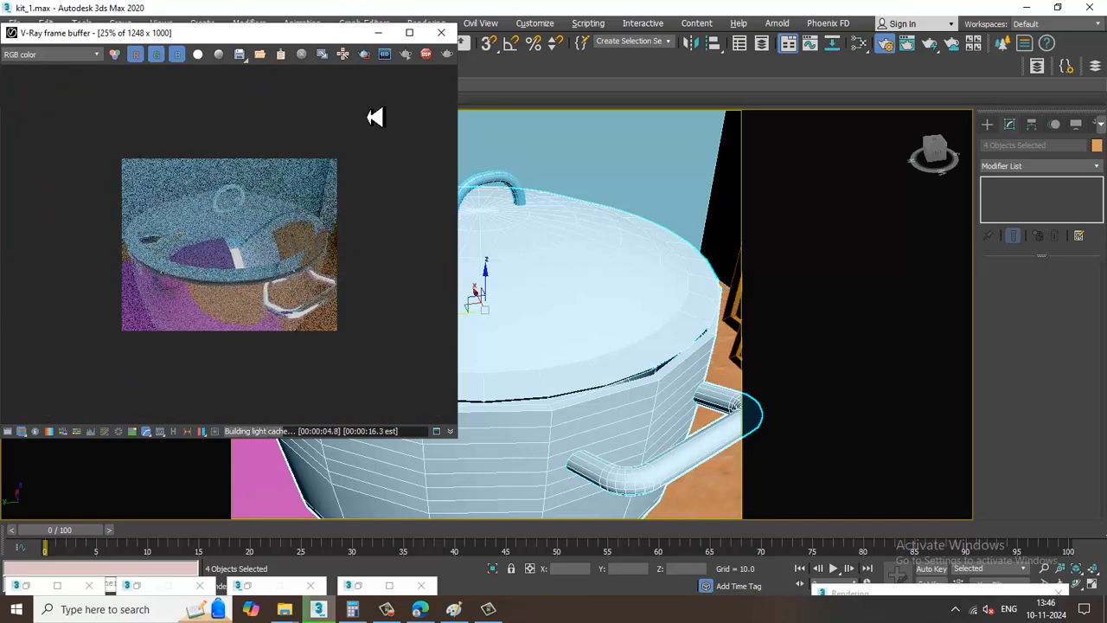
{"action": "left_click", "coordinate": [441, 32]}
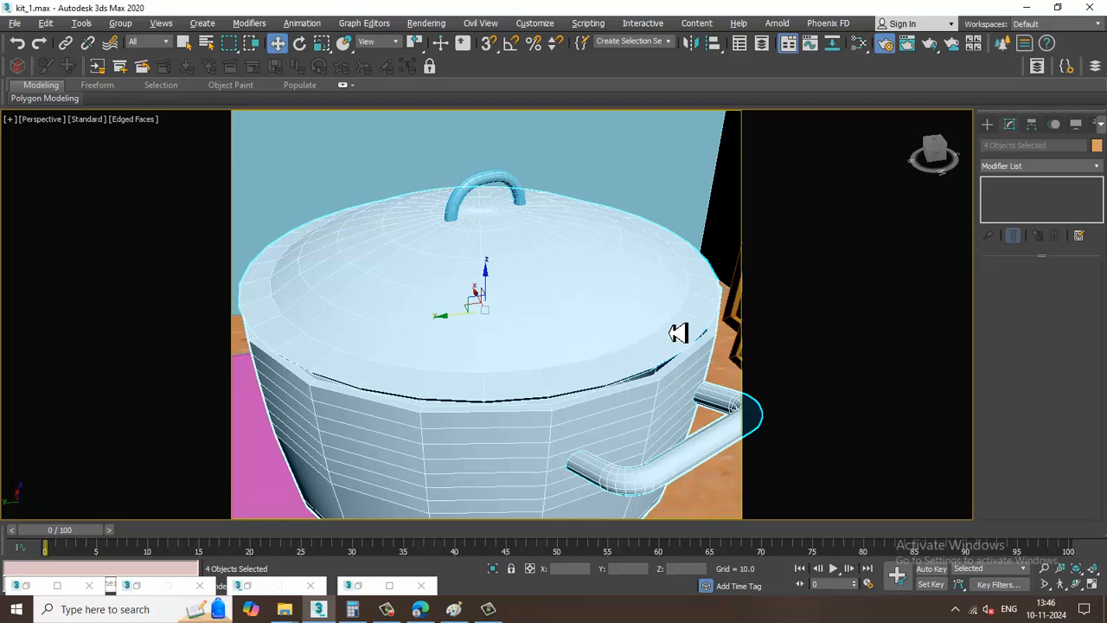
{"action": "key", "text": "c"}
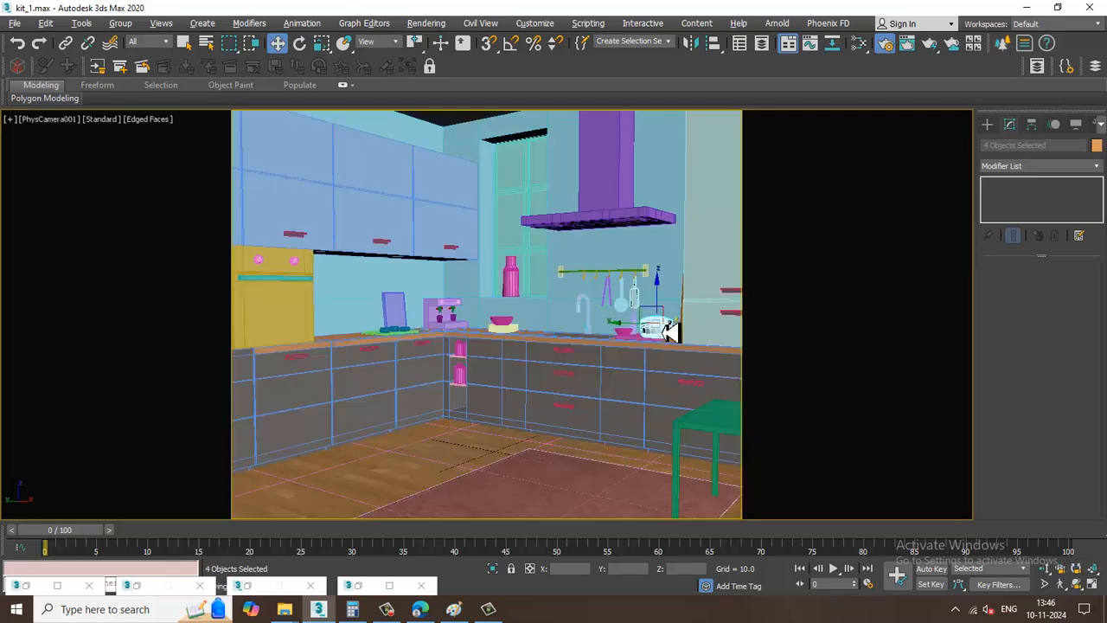